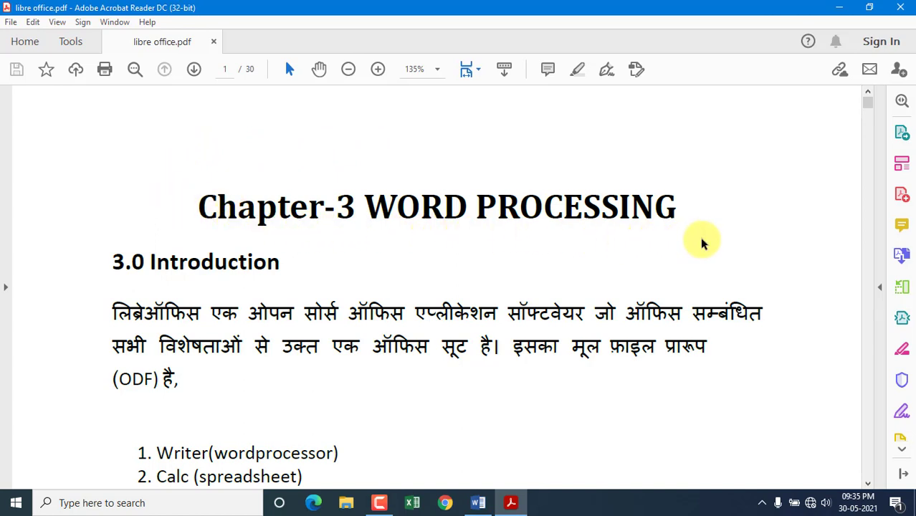
Read the PDF's Chapter-3 introduction, from the list of LibreOffice components through the minimum requirements
scroll(147, 292, down, 1)
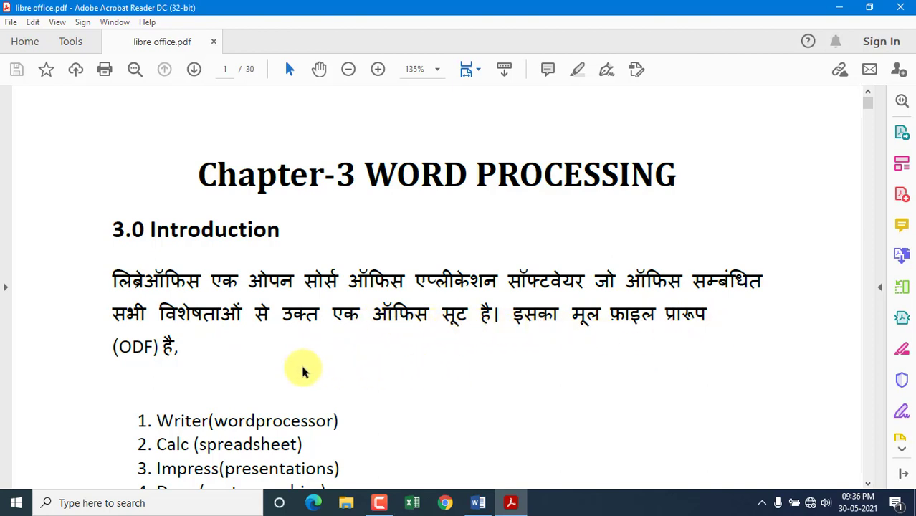
scroll(215, 369, down, 1)
scroll(195, 337, down, 1)
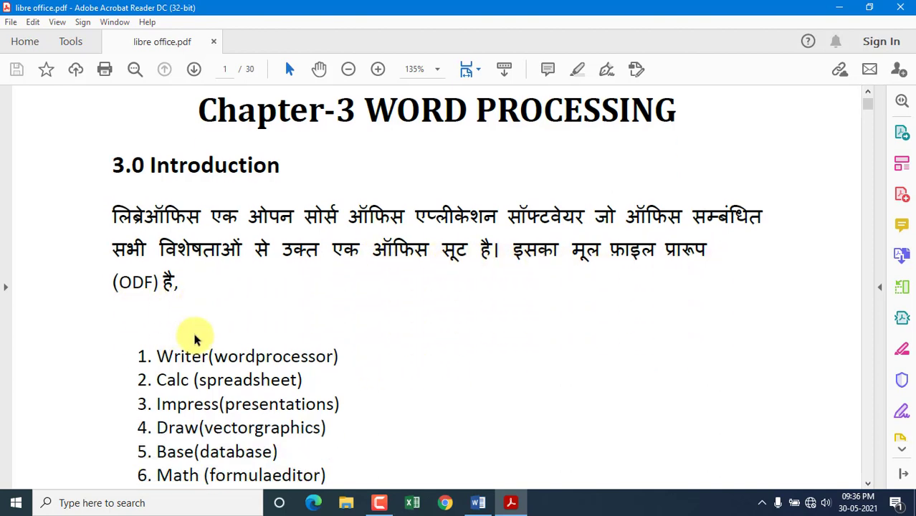
scroll(190, 330, down, 1)
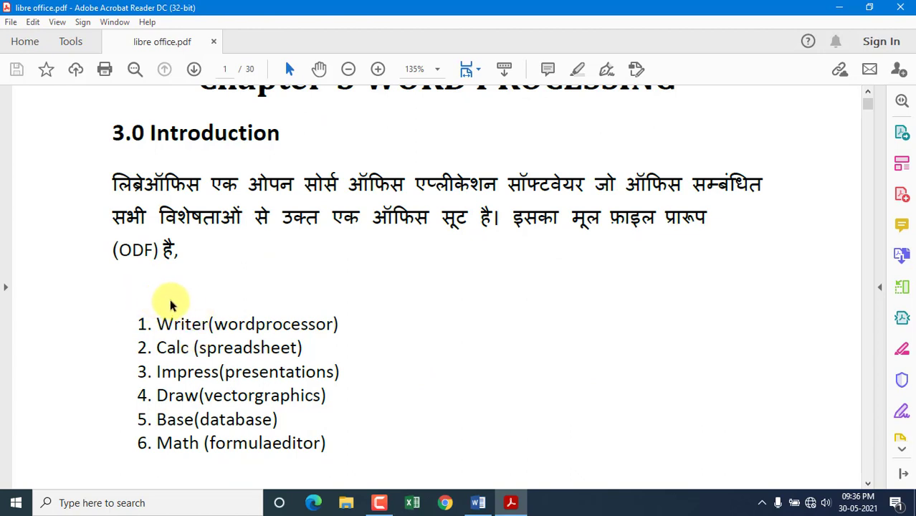
scroll(377, 320, down, 2)
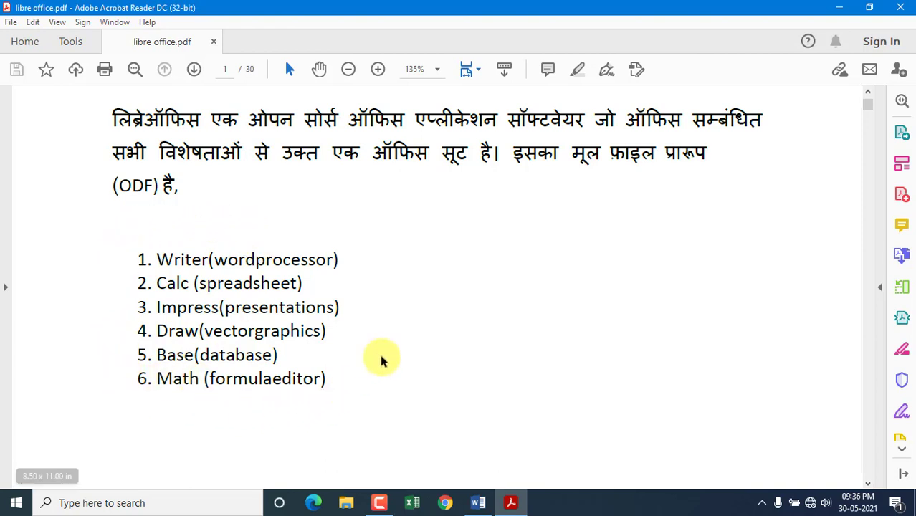
scroll(110, 310, down, 8)
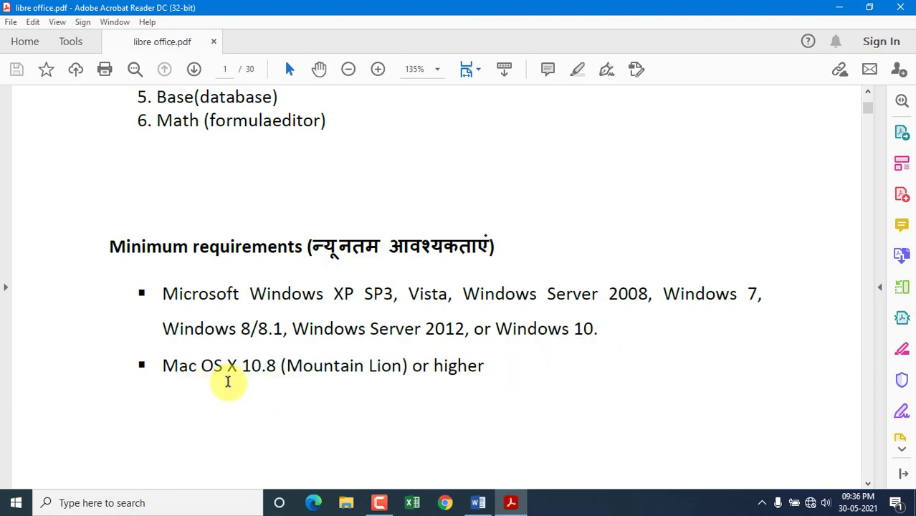
scroll(417, 384, down, 8)
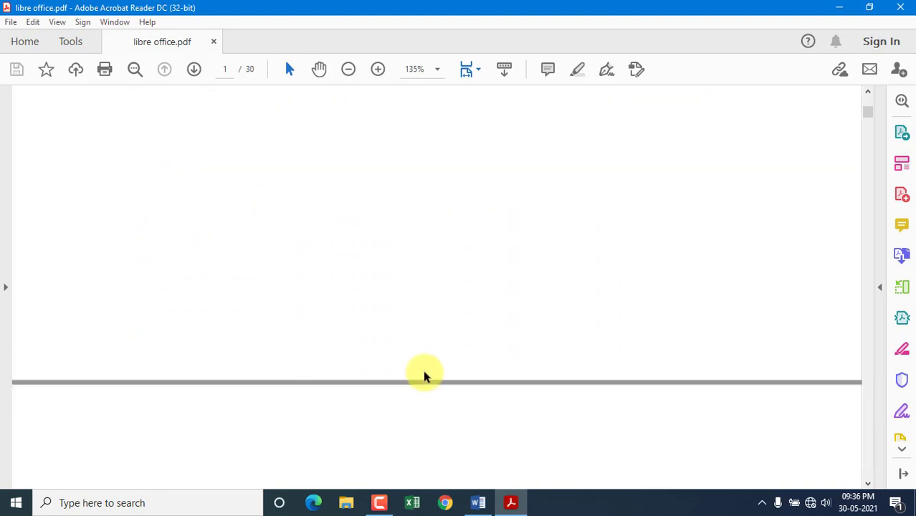
Read section 3.2 Word Processing Basics, return to the component list on the first page, and close the PDF
scroll(424, 376, down, 5)
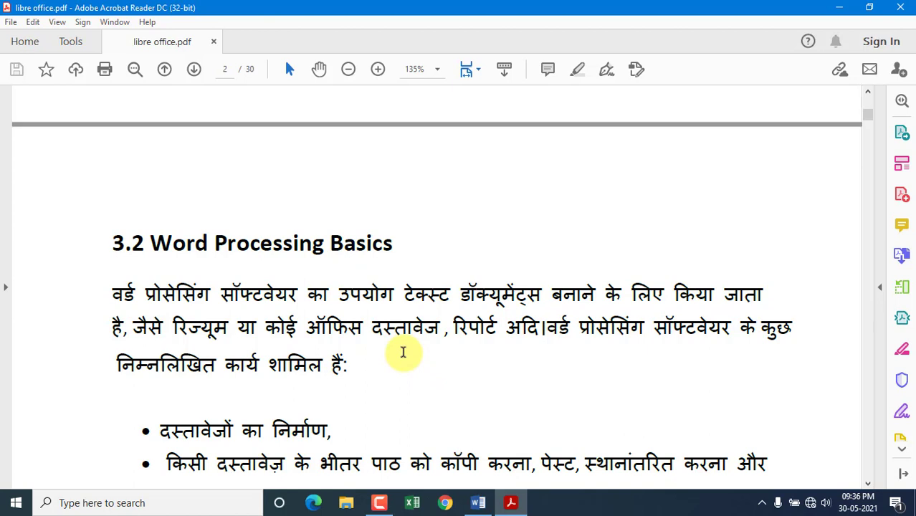
scroll(402, 351, down, 2)
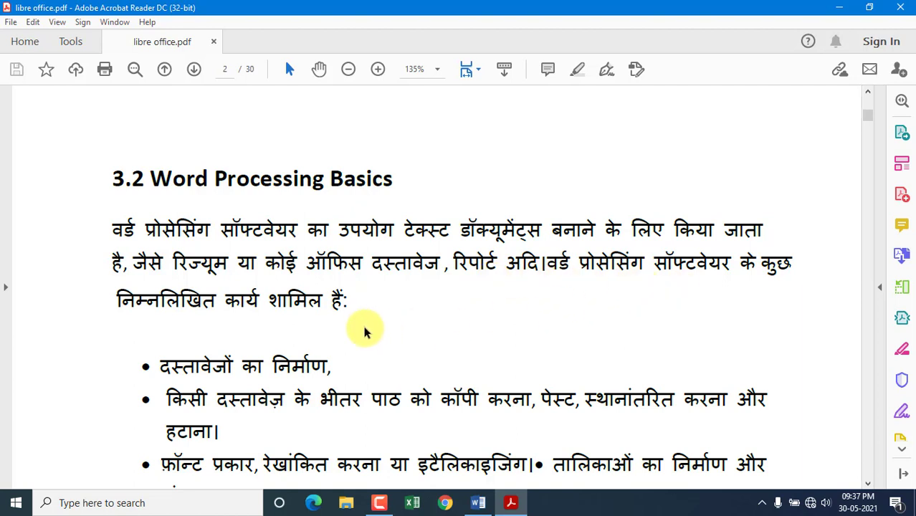
scroll(356, 328, down, 3)
scroll(356, 328, down, 1)
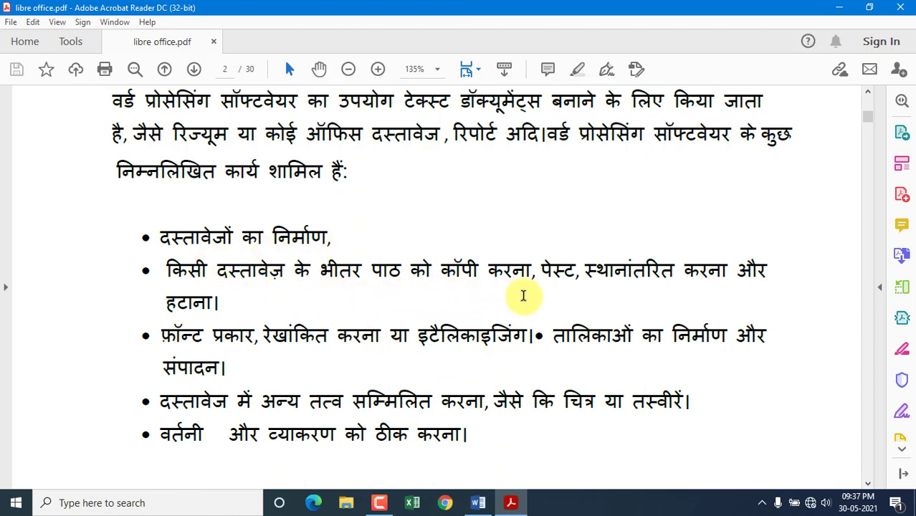
scroll(684, 290, down, 3)
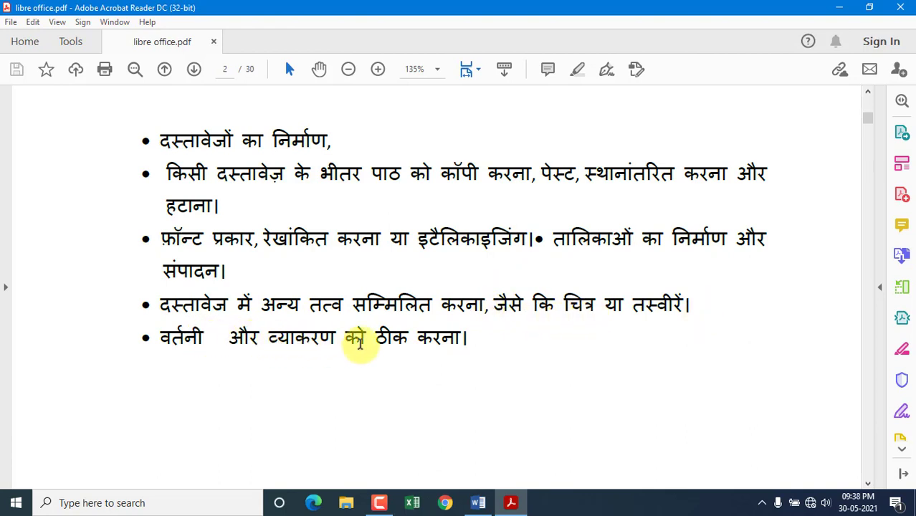
scroll(499, 355, up, 10)
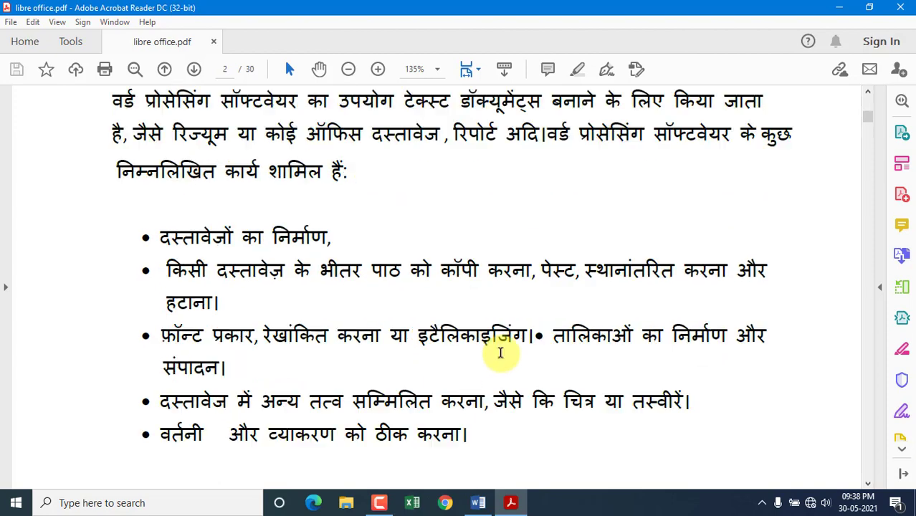
scroll(500, 354, up, 15)
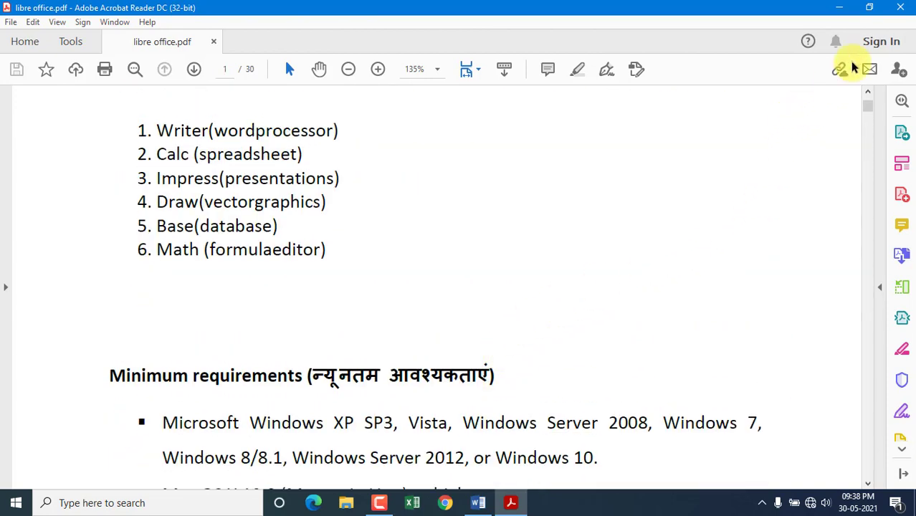
click(900, 7)
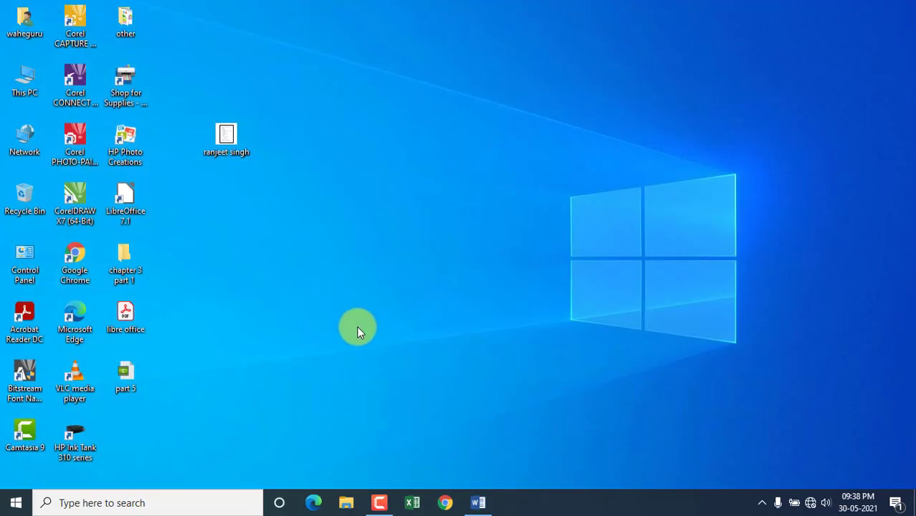
Open LibreOffice once from its desktop shortcut and once through a Windows search for "libre", closing it each time
double_click(129, 199)
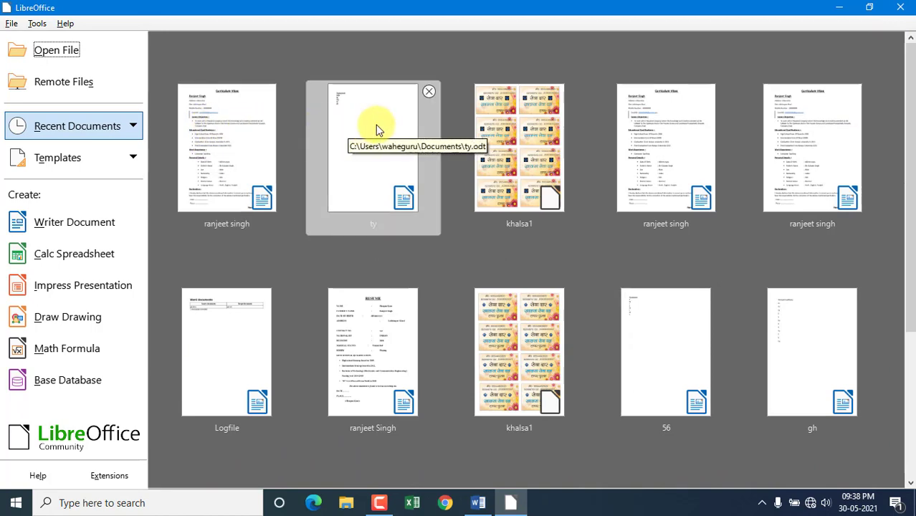
click(905, 6)
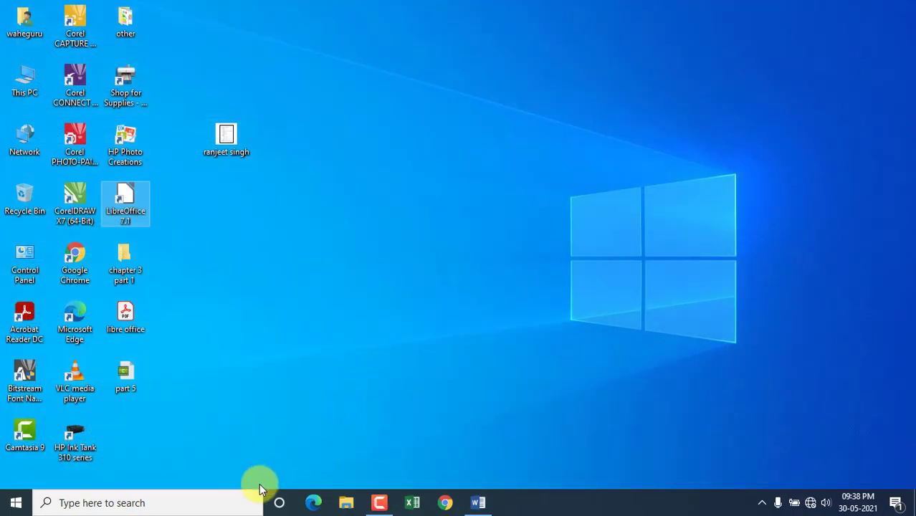
click(190, 494)
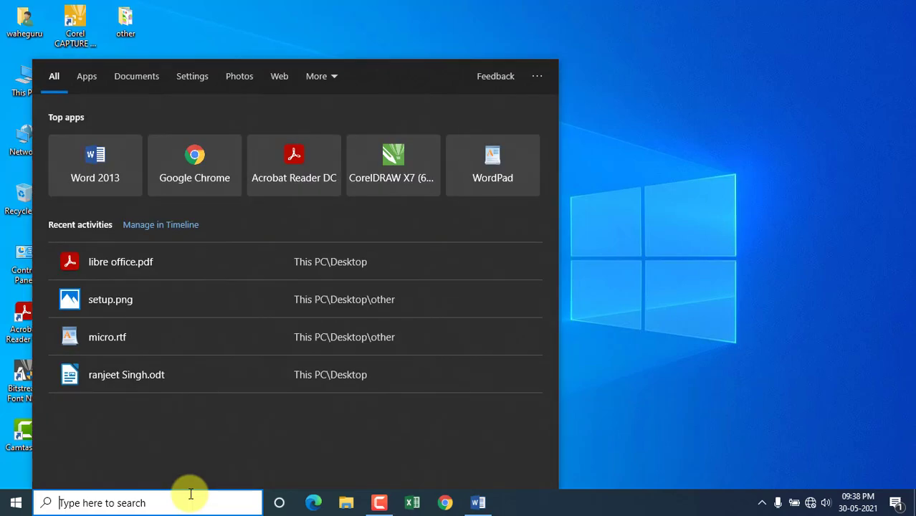
text(libre)
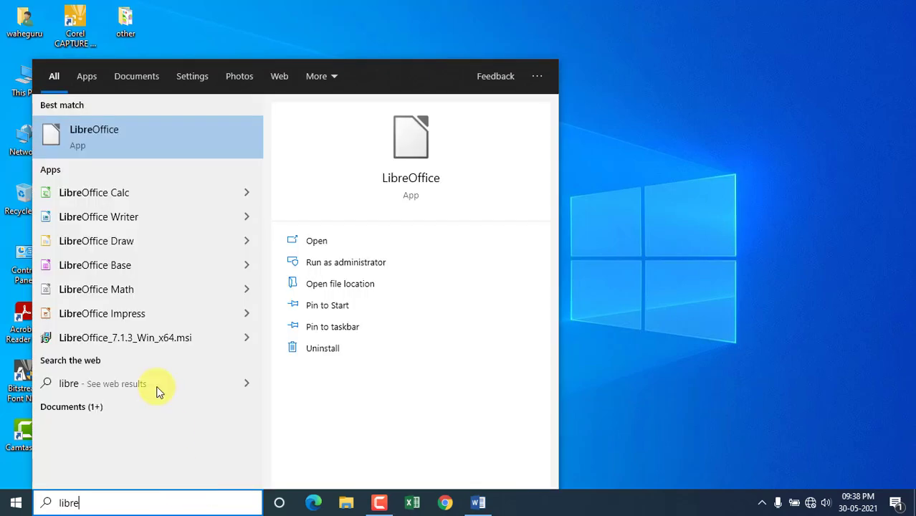
click(98, 139)
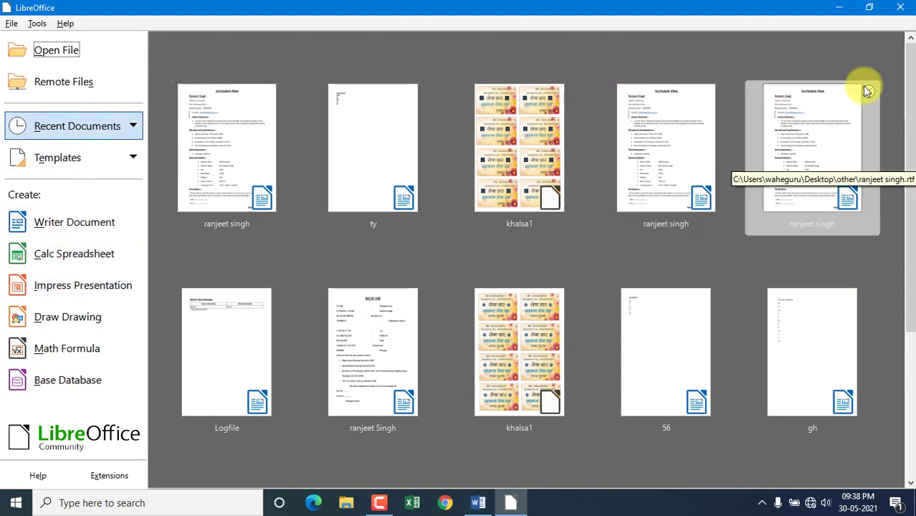
click(900, 7)
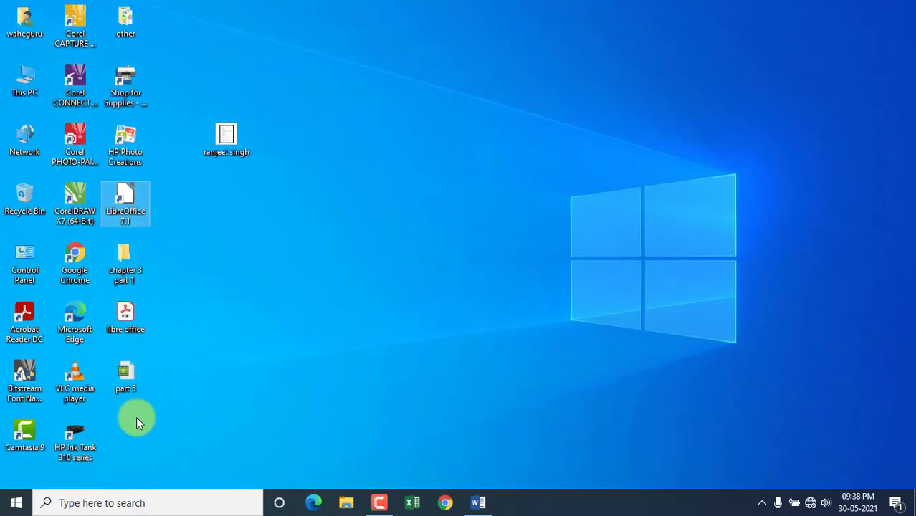
Find LibreOffice Writer in the LibreOffice 7.1 group of installed programs and pin it to Start
click(17, 504)
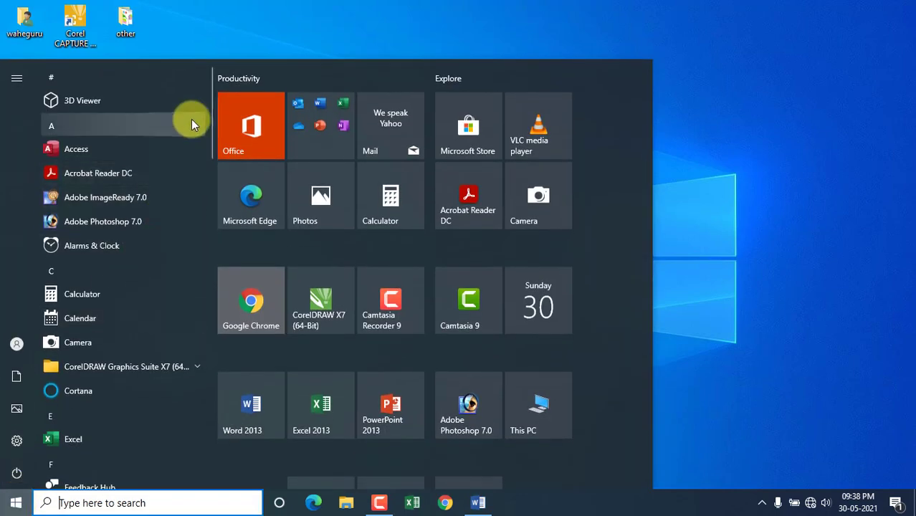
drag(212, 103, 215, 226)
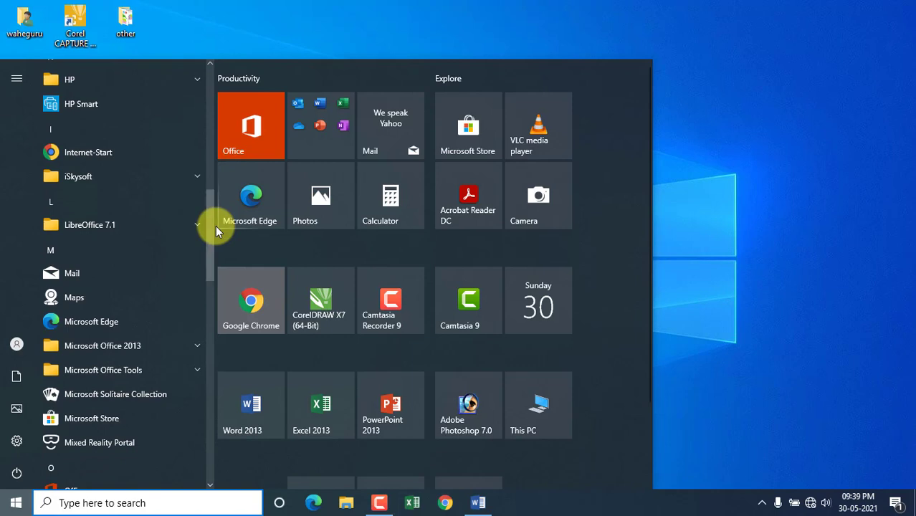
click(121, 228)
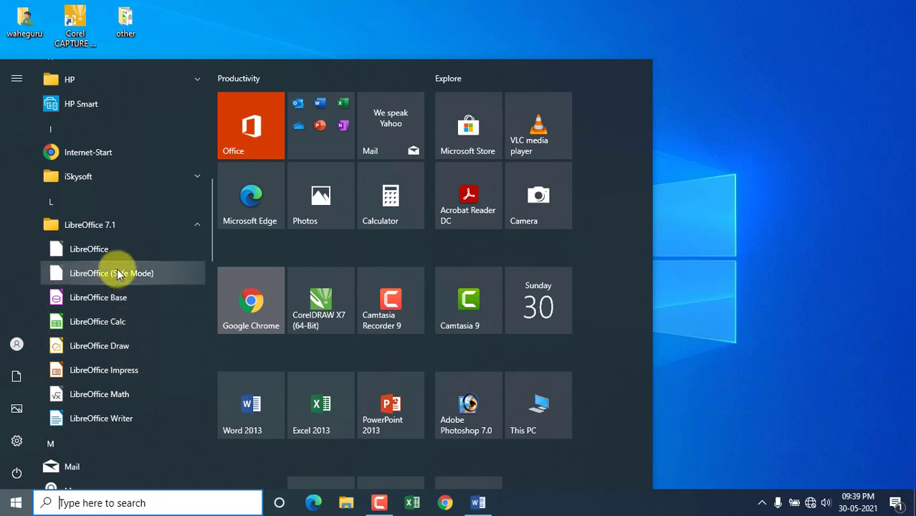
right_click(118, 417)
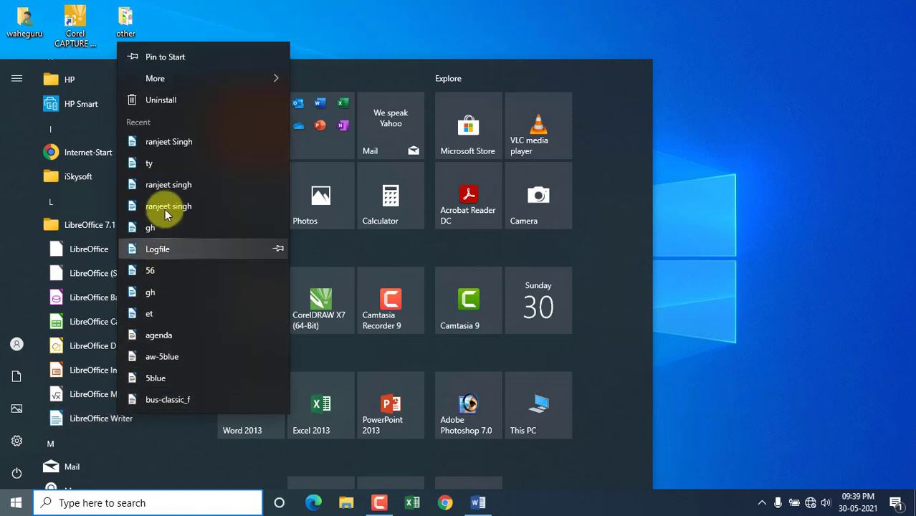
click(177, 60)
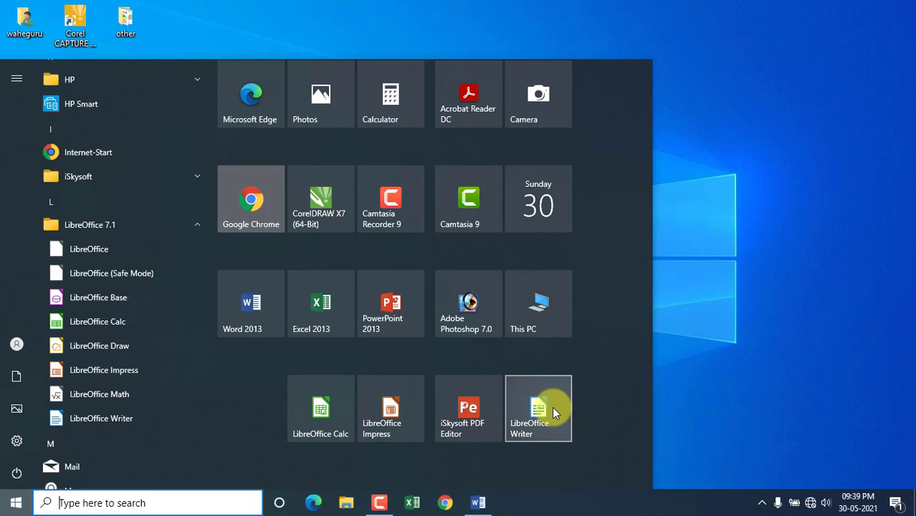
Pin LibreOffice Writer to the taskbar and launch it with a blank document
right_click(552, 407)
mouse_move(623, 77)
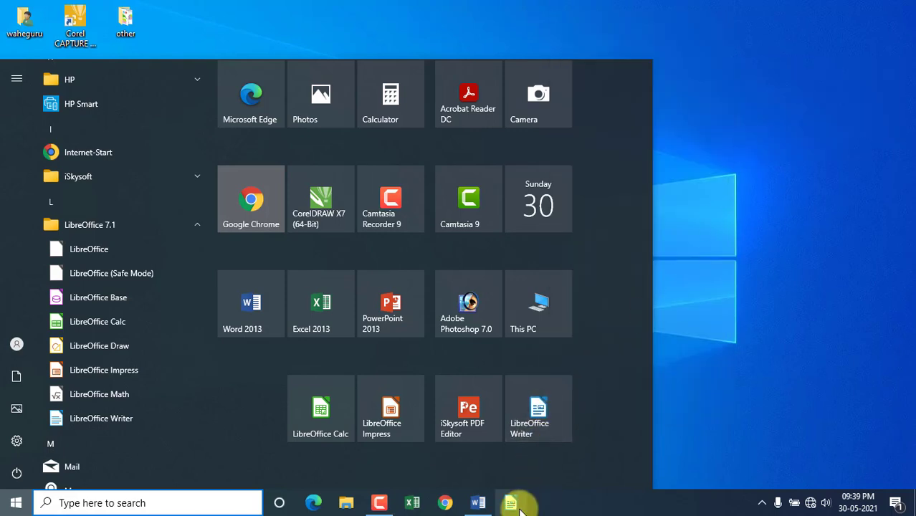
click(548, 411)
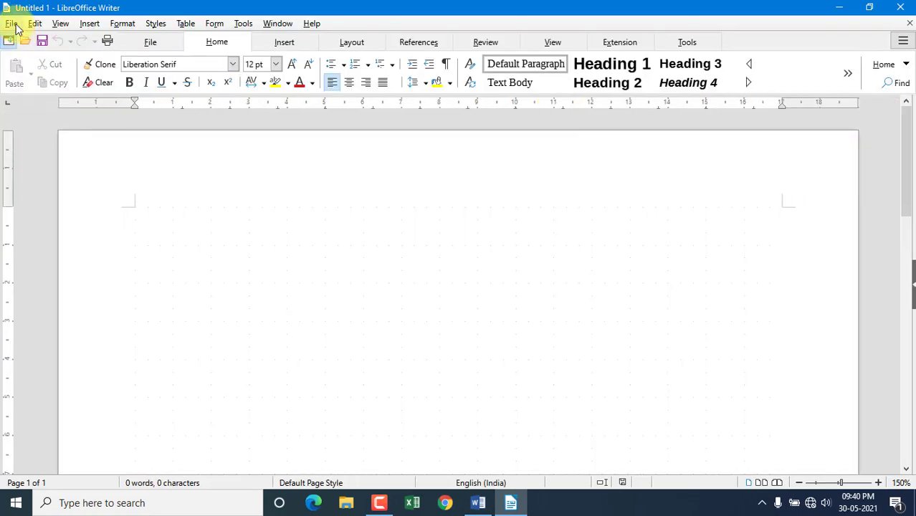
View the kinds of new documents Writer can create, and bring up the blank Word document to compare interfaces
click(14, 25)
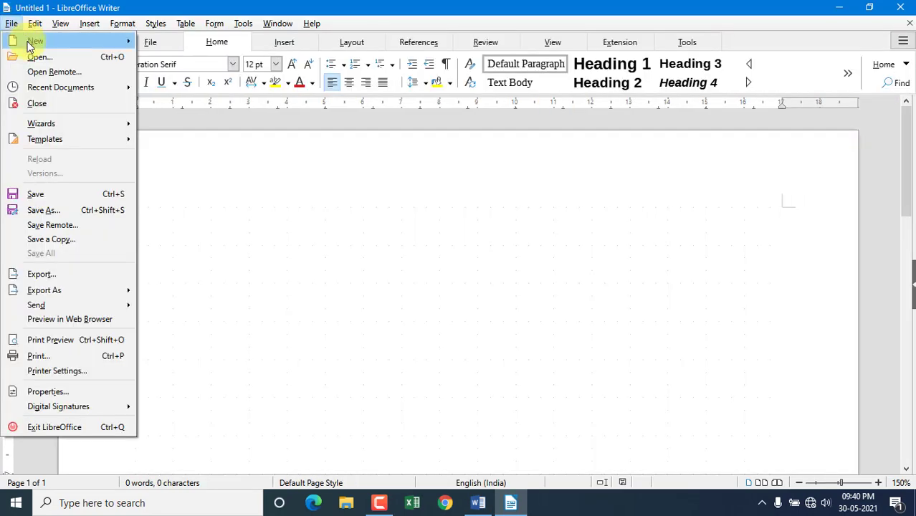
mouse_move(31, 41)
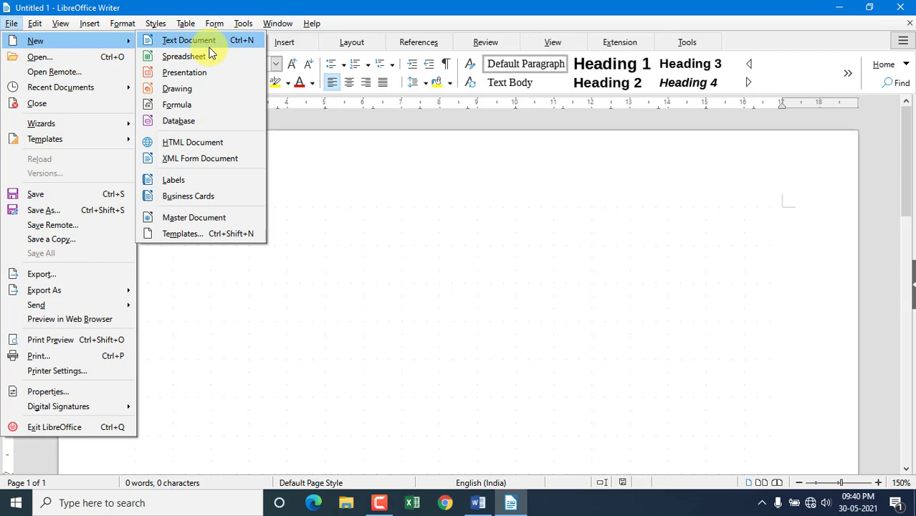
click(388, 215)
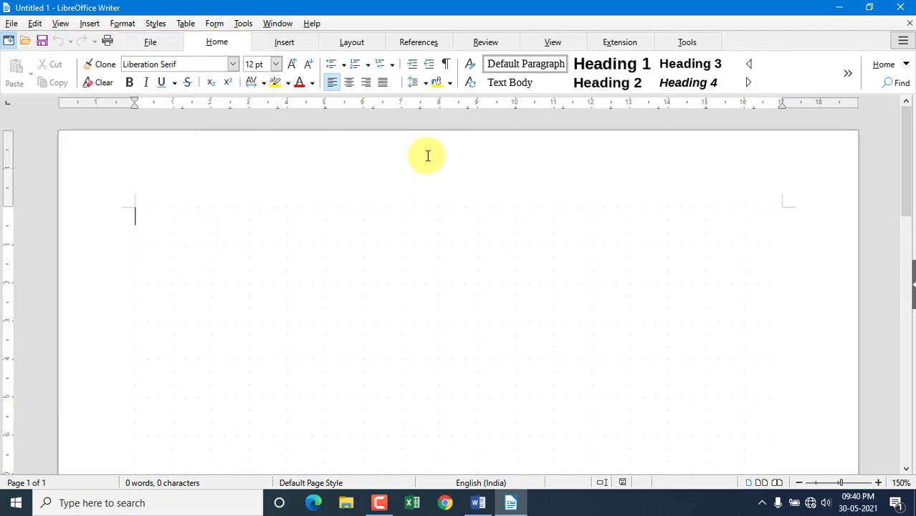
click(478, 503)
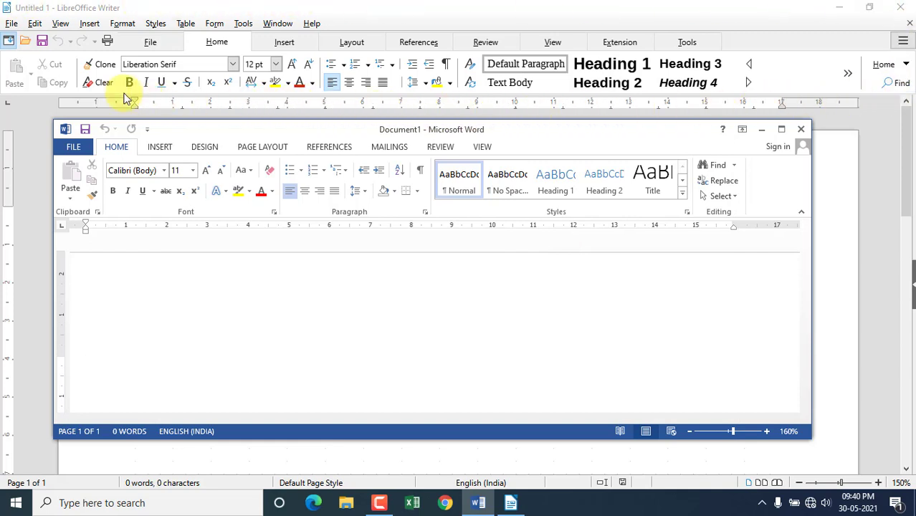
Apply the Standard Toolbar user interface to all LibreOffice programs, and select the Tabbed variant again
click(61, 26)
click(60, 24)
click(73, 77)
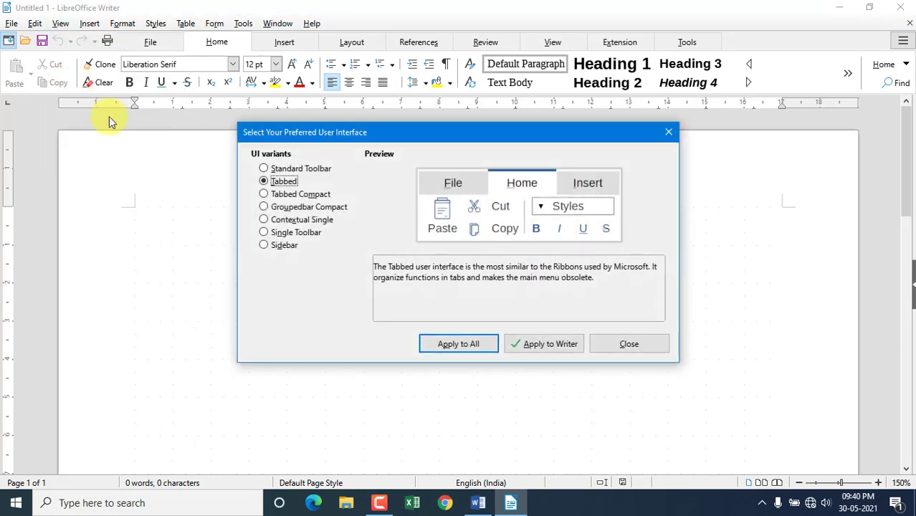
click(315, 171)
click(474, 344)
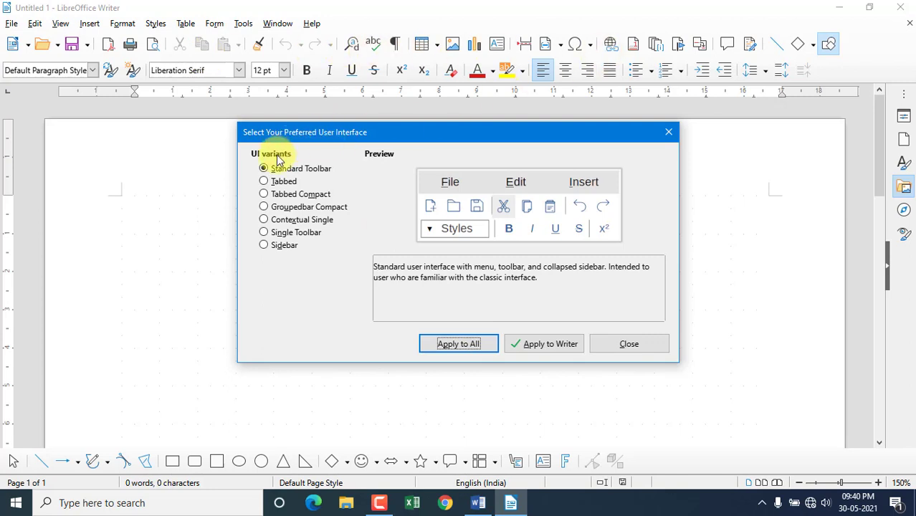
click(264, 180)
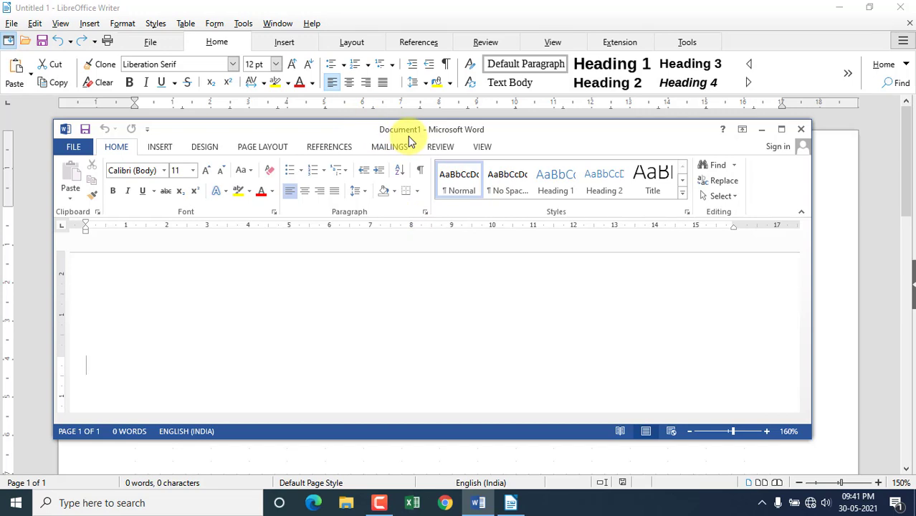
Close the blank Word document and apply the Standard Toolbar user interface in Writer
click(802, 129)
click(61, 23)
click(72, 77)
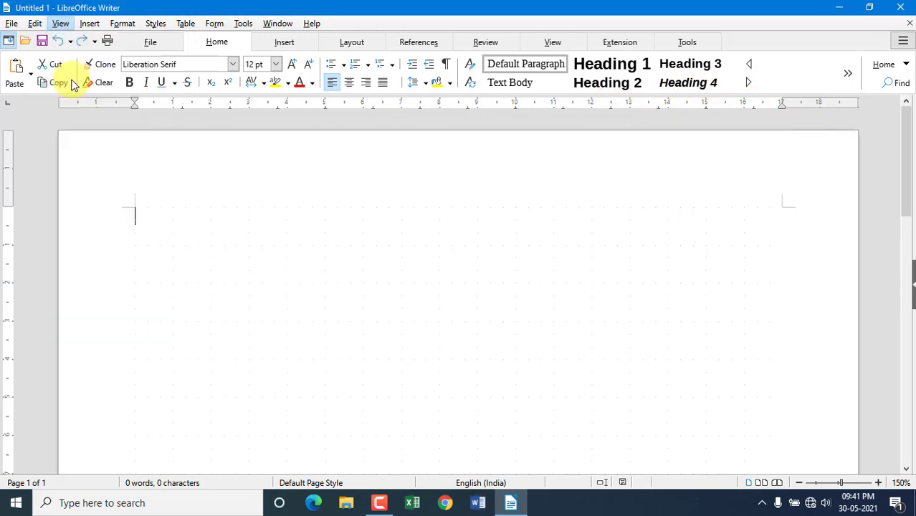
click(290, 170)
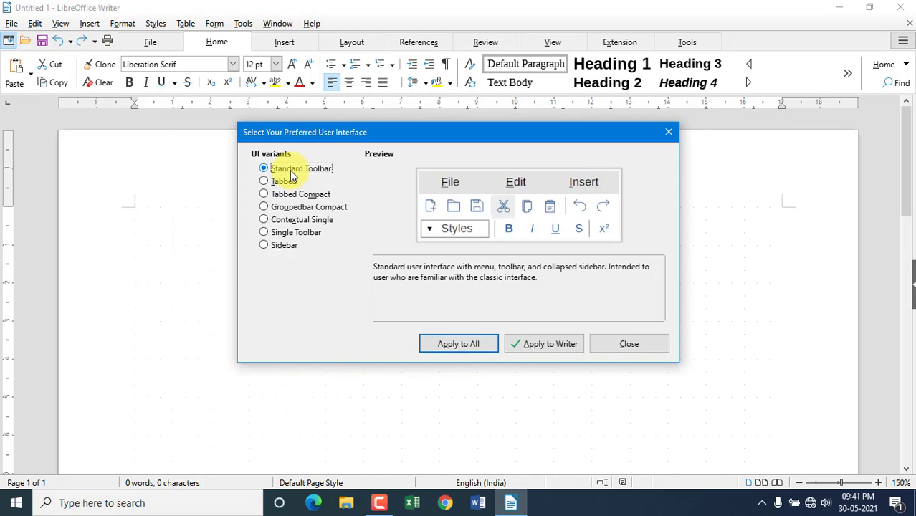
click(536, 349)
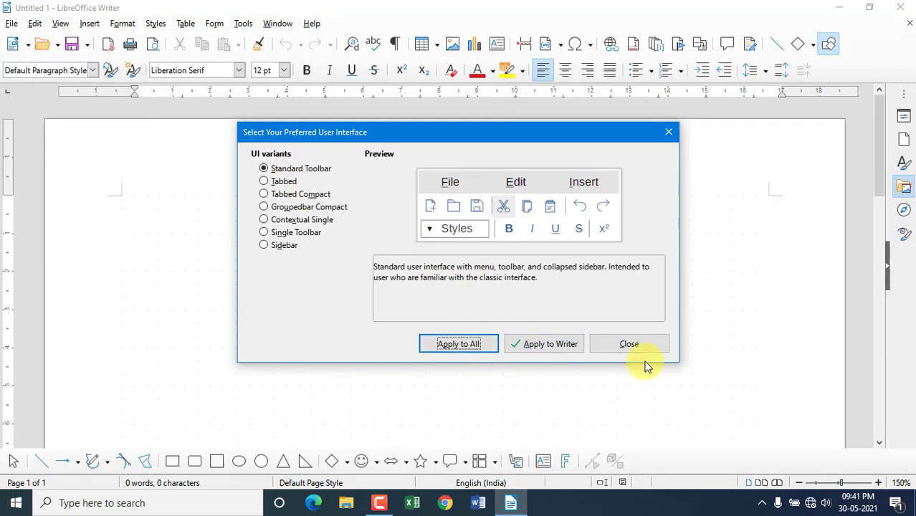
click(629, 345)
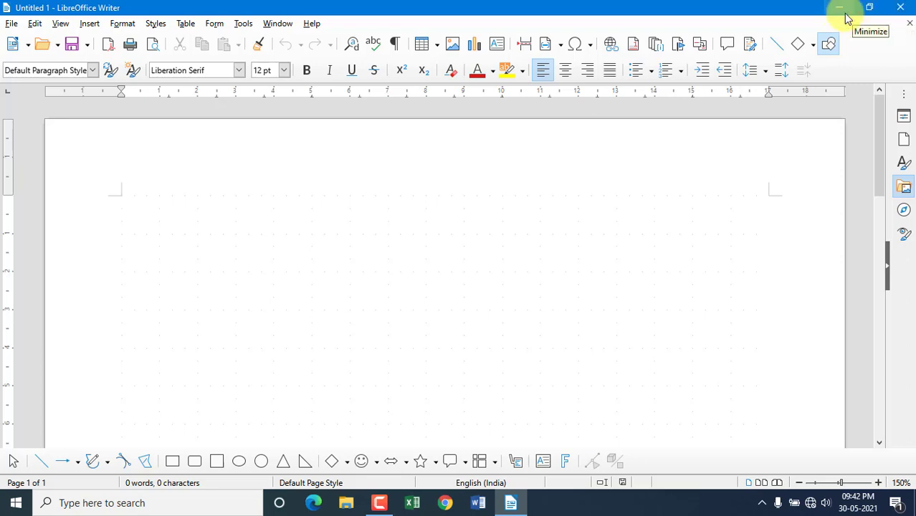
Minimize the Writer window to reveal the desktop and bring it back into view
click(840, 8)
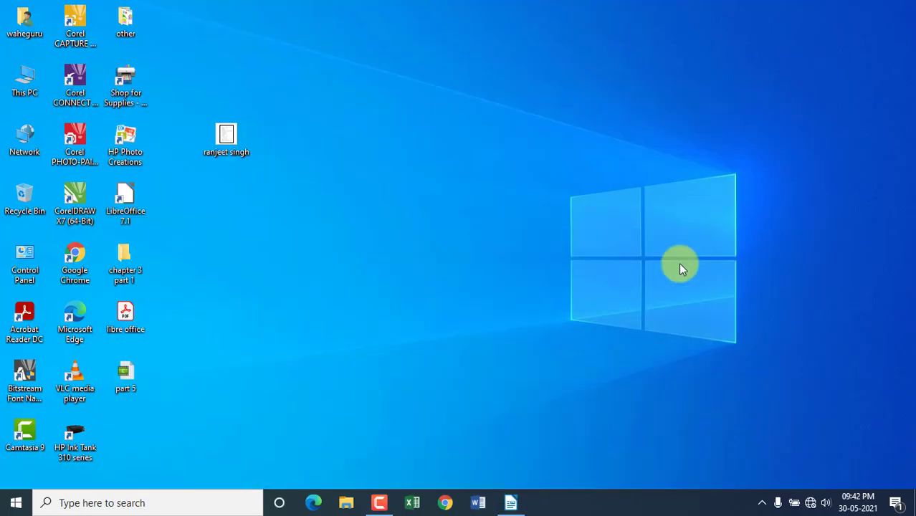
mouse_move(521, 496)
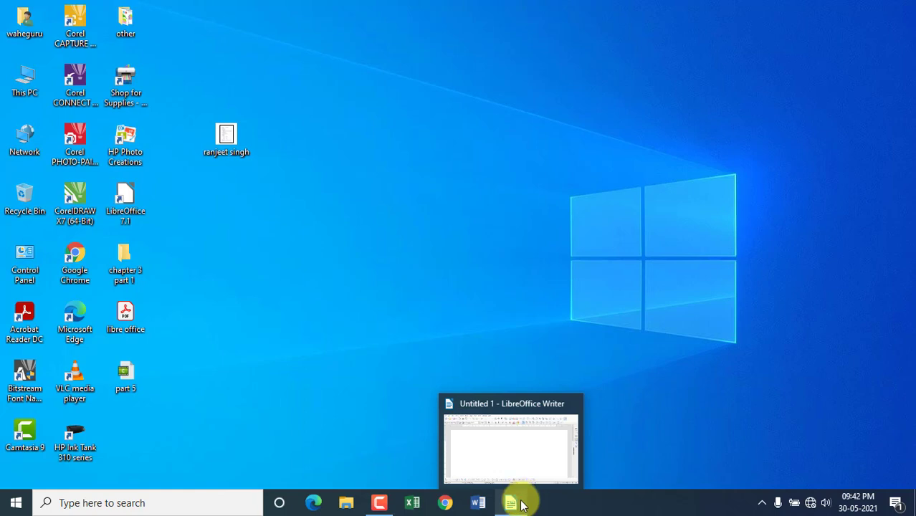
click(521, 504)
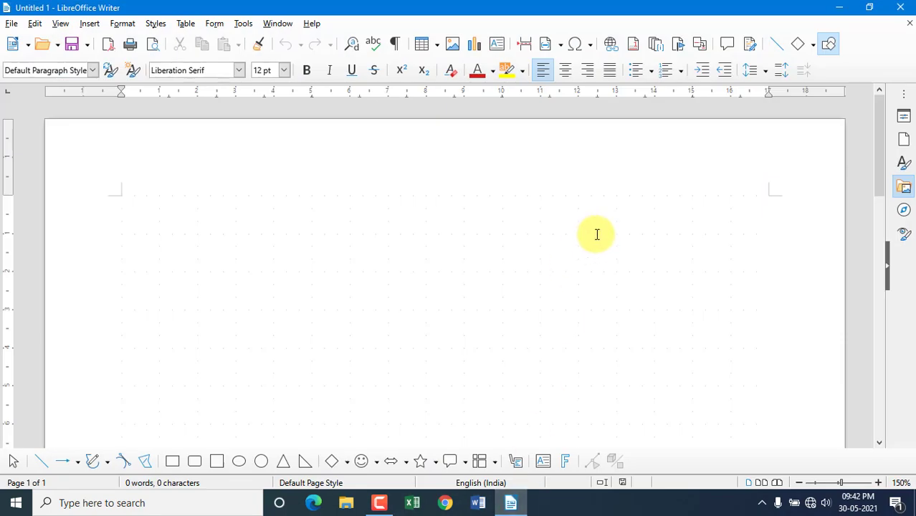
Shrink and reposition the Writer window on the desktop, and return it to full screen size
click(872, 8)
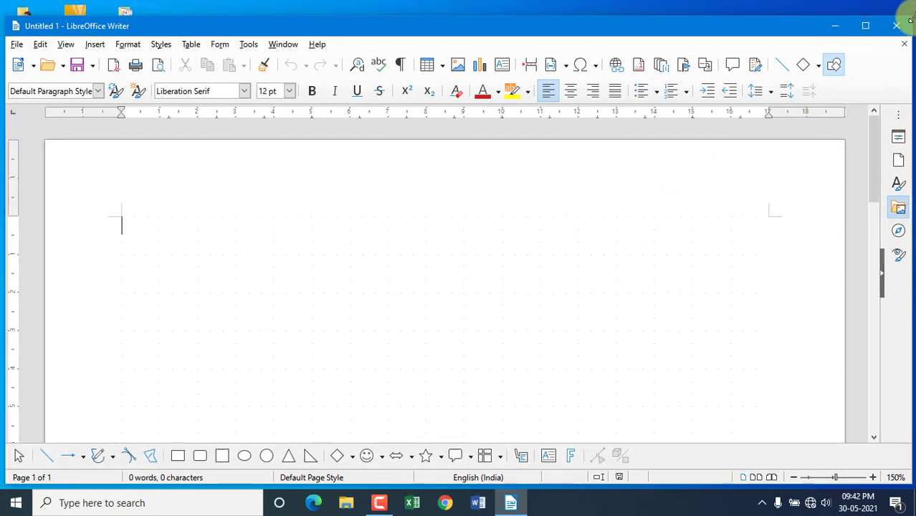
drag(906, 22, 669, 207)
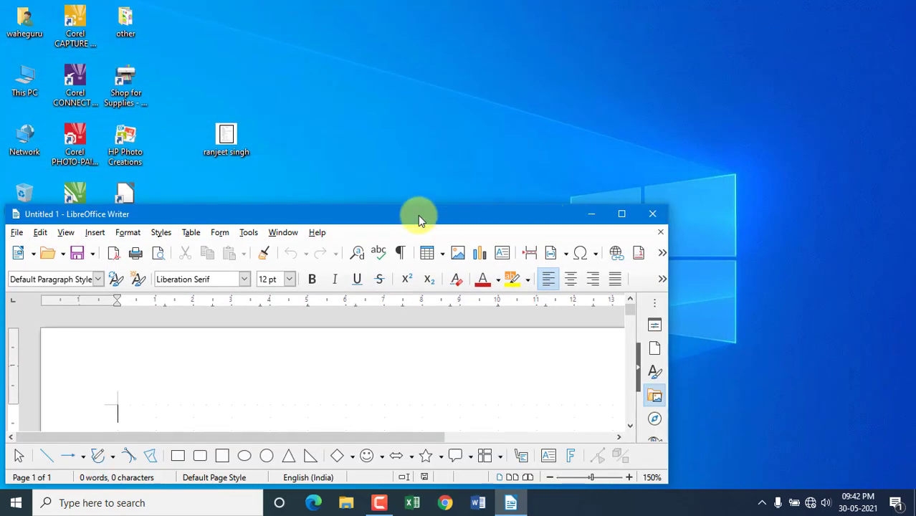
drag(419, 220, 592, 84)
click(795, 80)
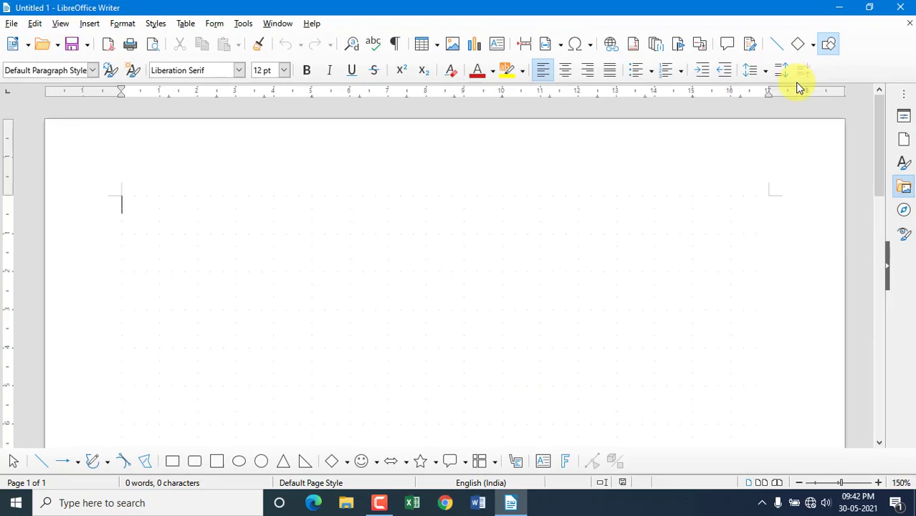
double_click(545, 12)
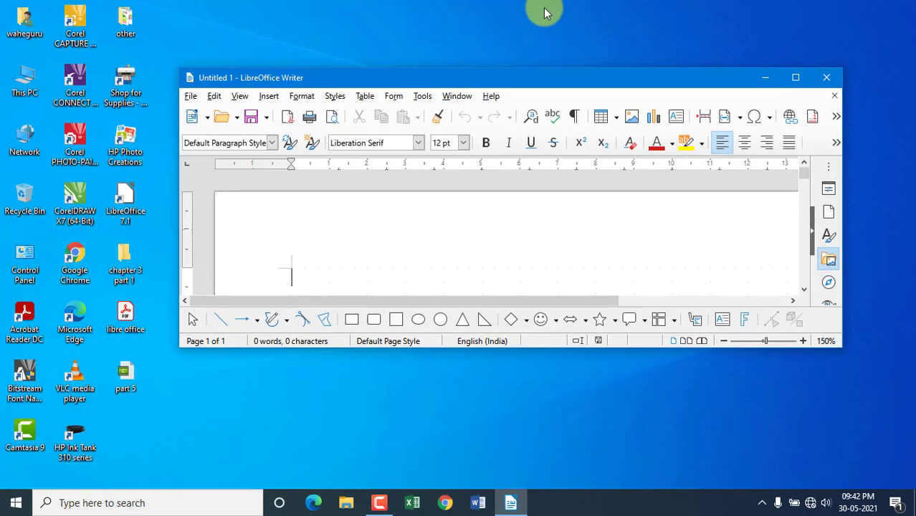
double_click(541, 76)
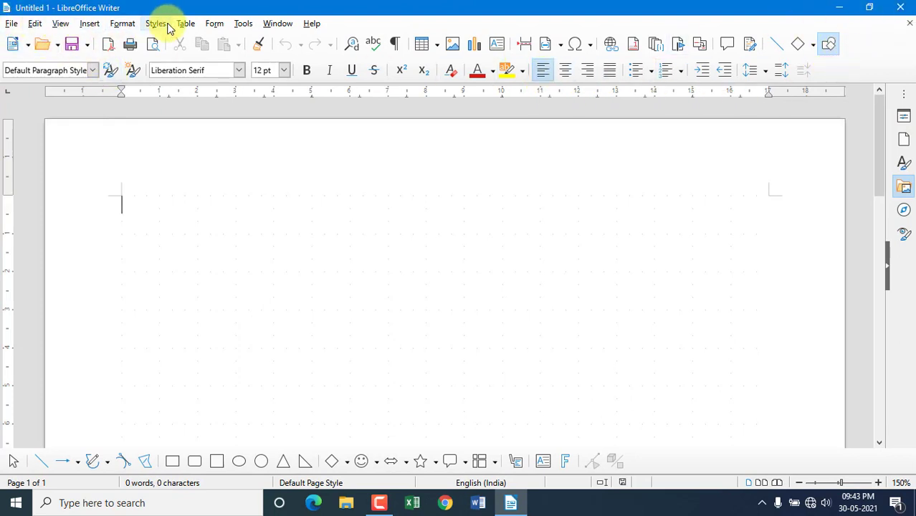
Review the available file commands, and set the document zoom to 120%
click(12, 23)
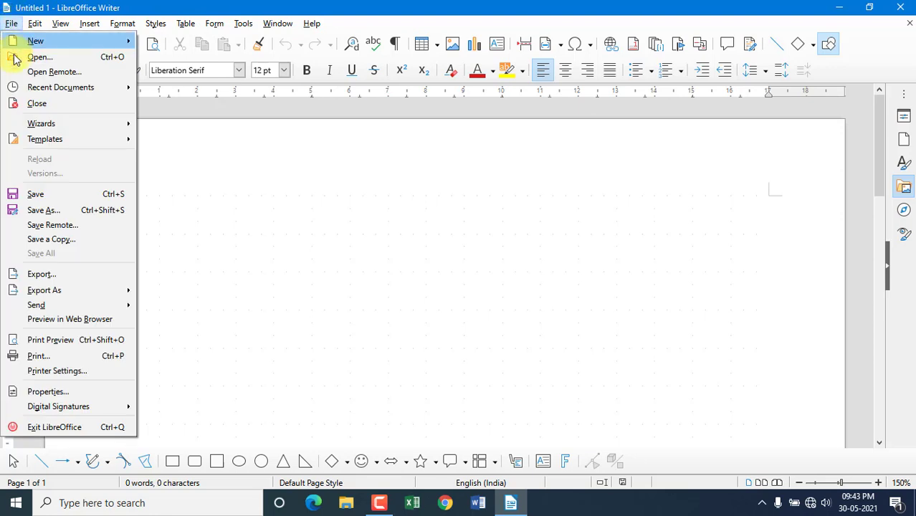
click(209, 201)
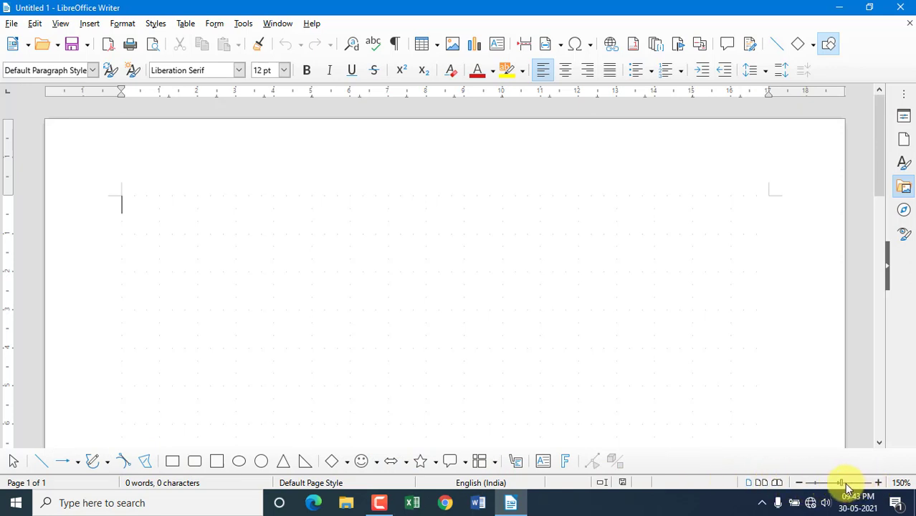
drag(842, 484, 793, 485)
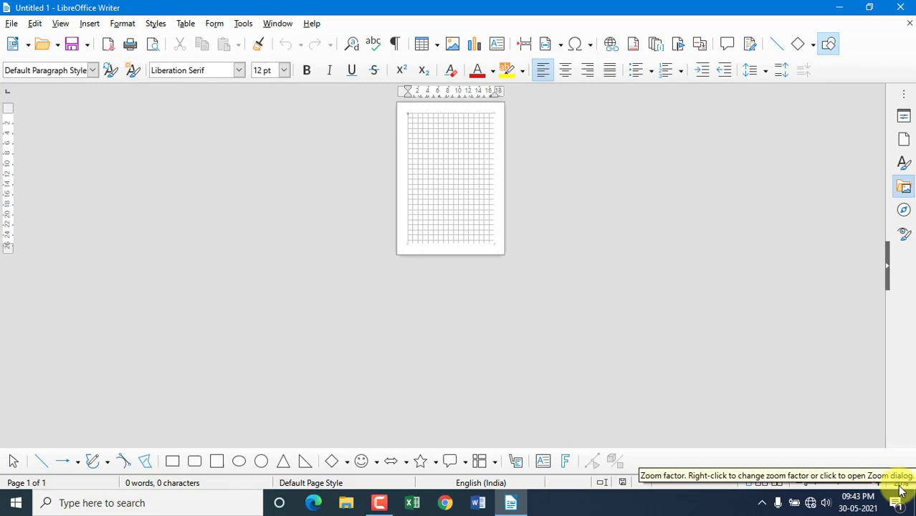
click(837, 485)
click(879, 484)
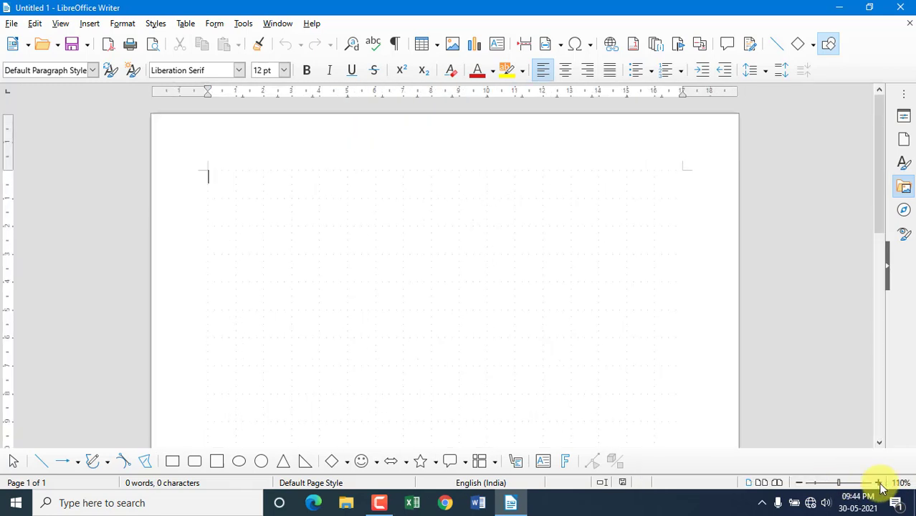
click(879, 484)
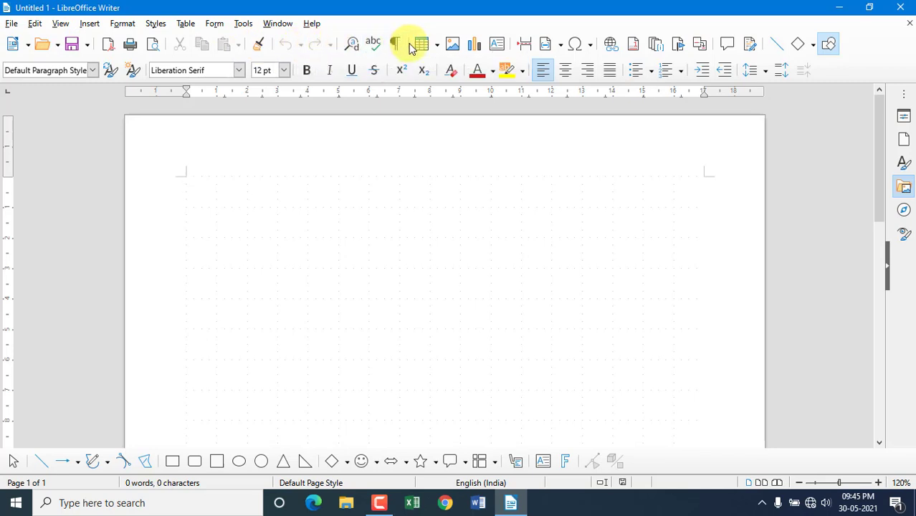
Create a second blank text document and switch back to the Untitled 1 document
click(11, 47)
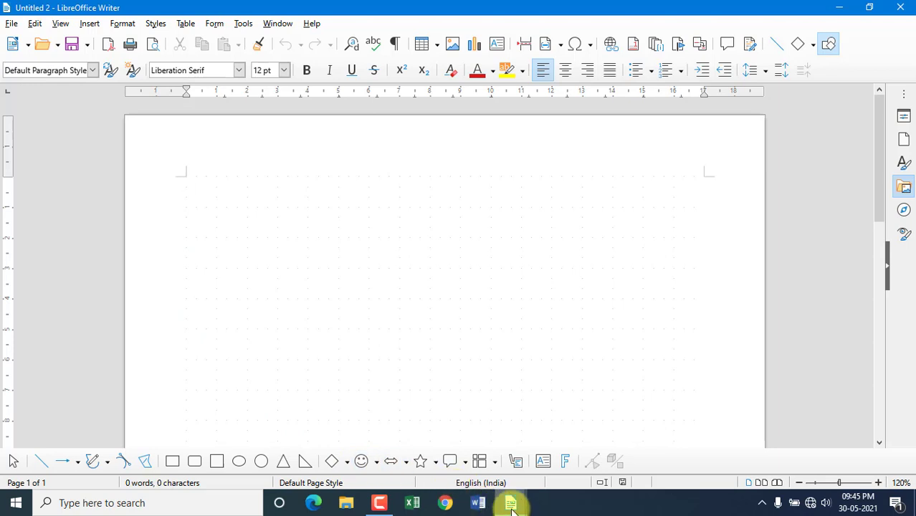
mouse_move(511, 509)
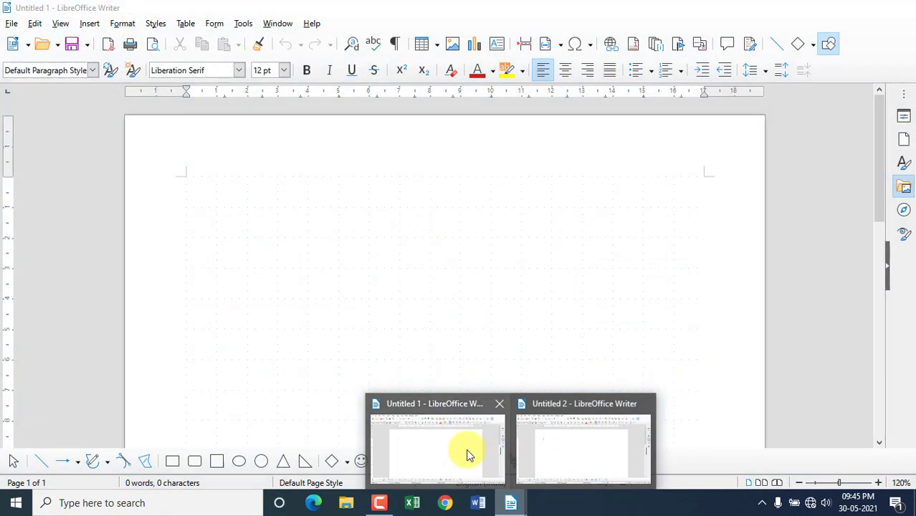
click(466, 454)
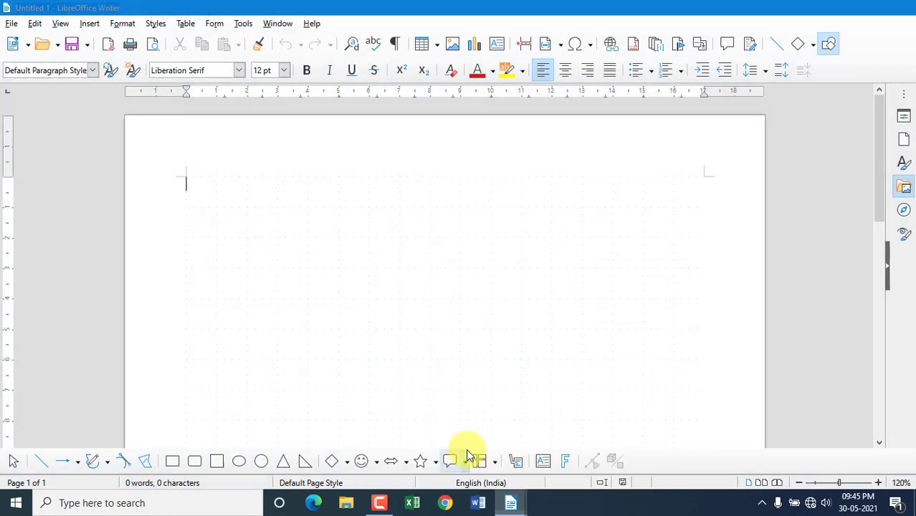
Open the most recent curriculum vitae document and look through it from the heading to the declaration
click(58, 45)
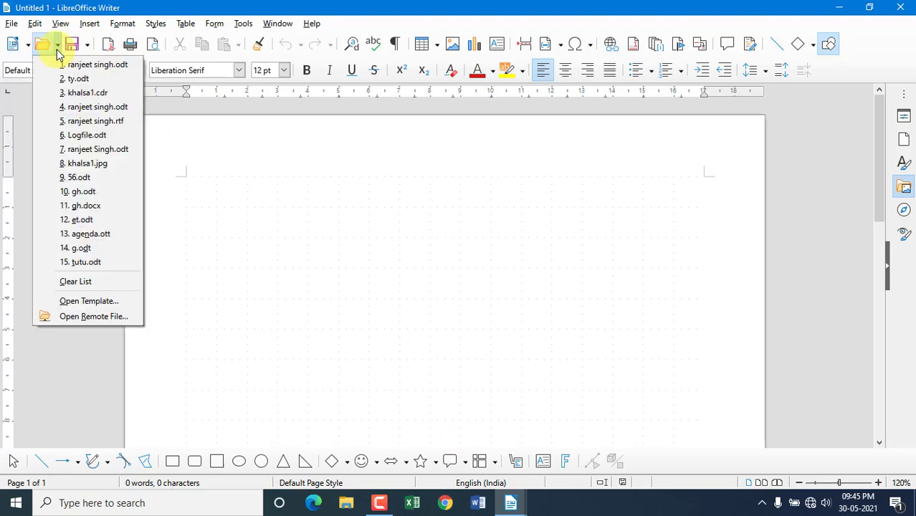
click(85, 64)
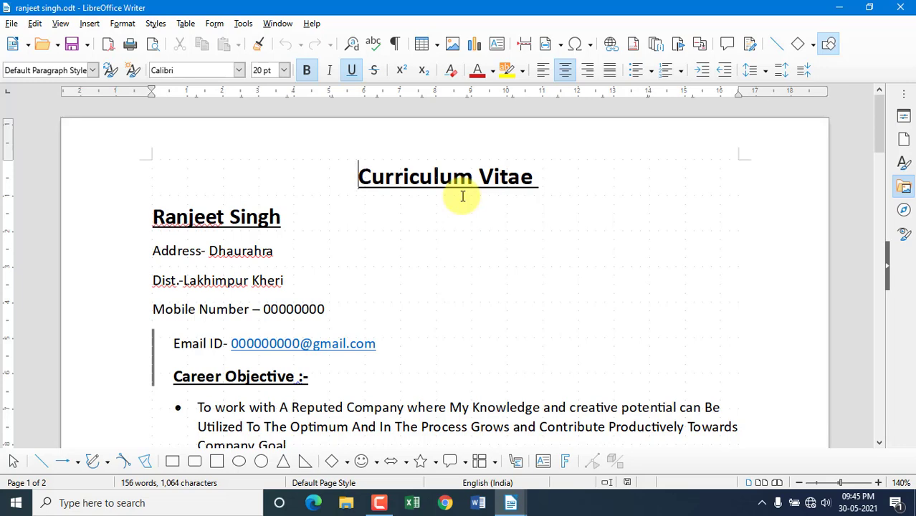
scroll(462, 195, down, 15)
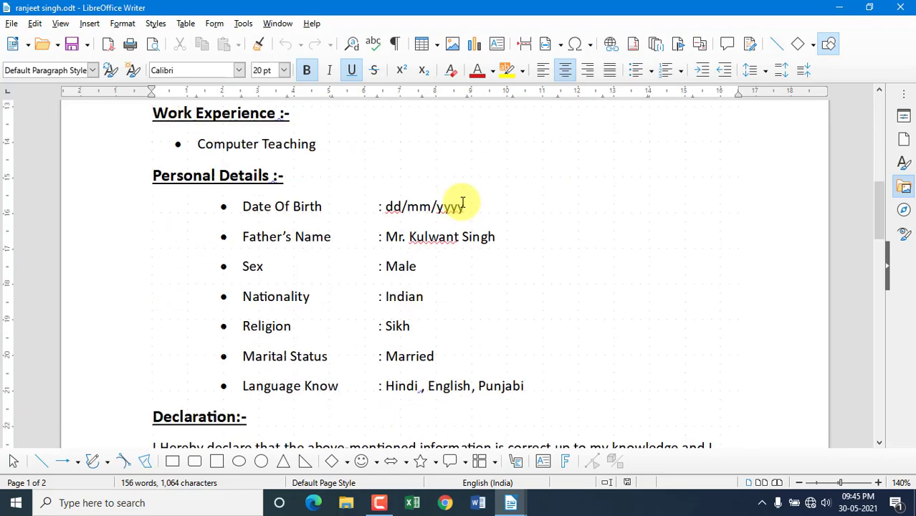
scroll(462, 204, down, 9)
scroll(464, 205, up, 9)
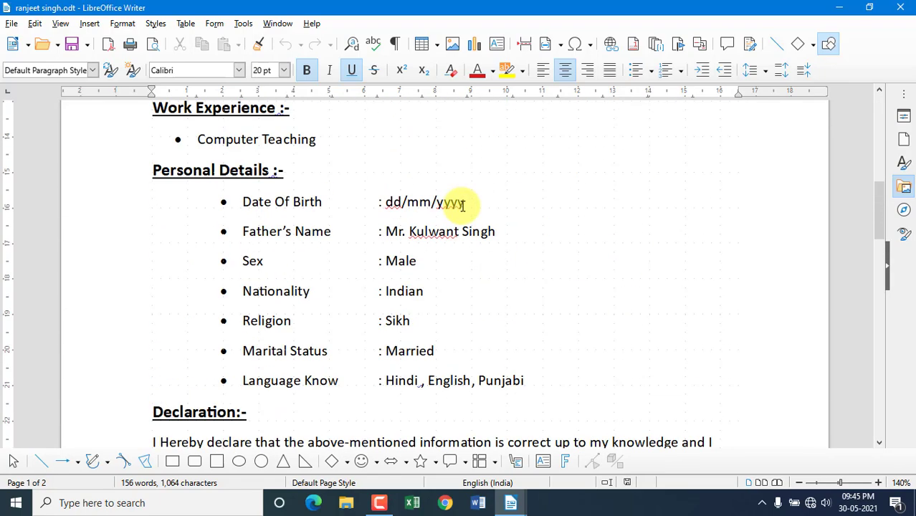
scroll(462, 205, up, 15)
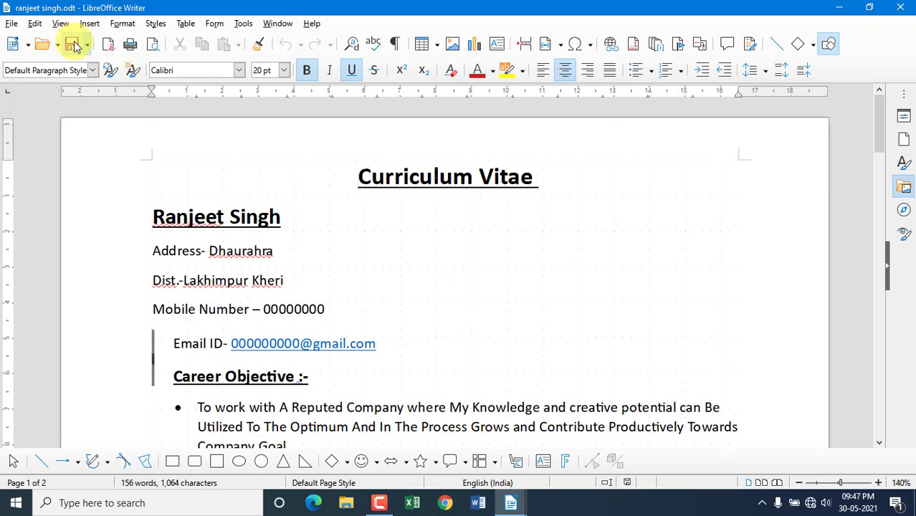
scroll(434, 341, down, 15)
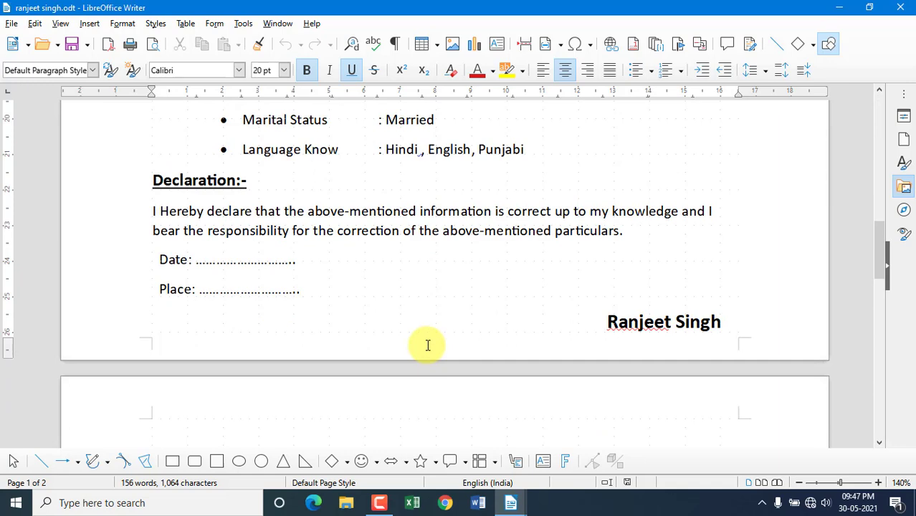
Start a blank document and enter three lines of sample text: "Et8yeh8wt", "etgjeiortgje" and "gtjeriotgiojgoi"
click(11, 44)
text(e8yeh)
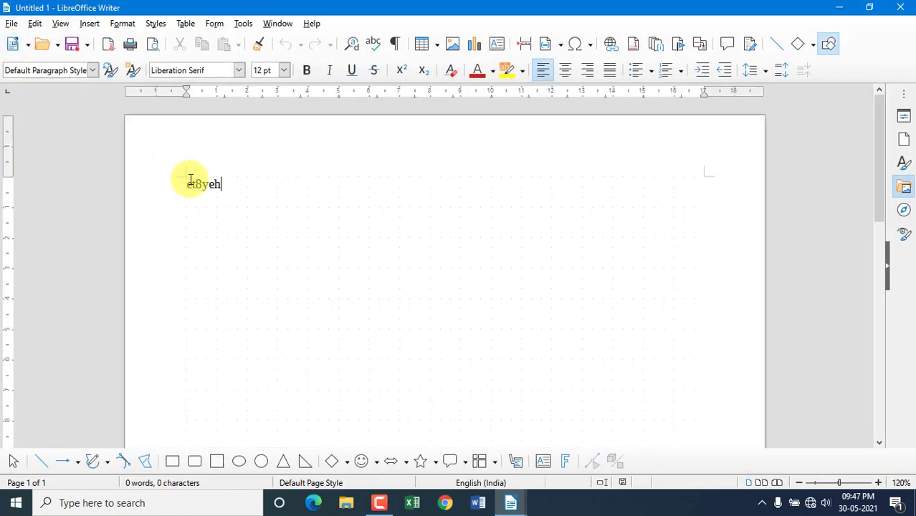
text(8wt)
key(Return)
text(etgjeiortgje)
key(Return)
text(gt)
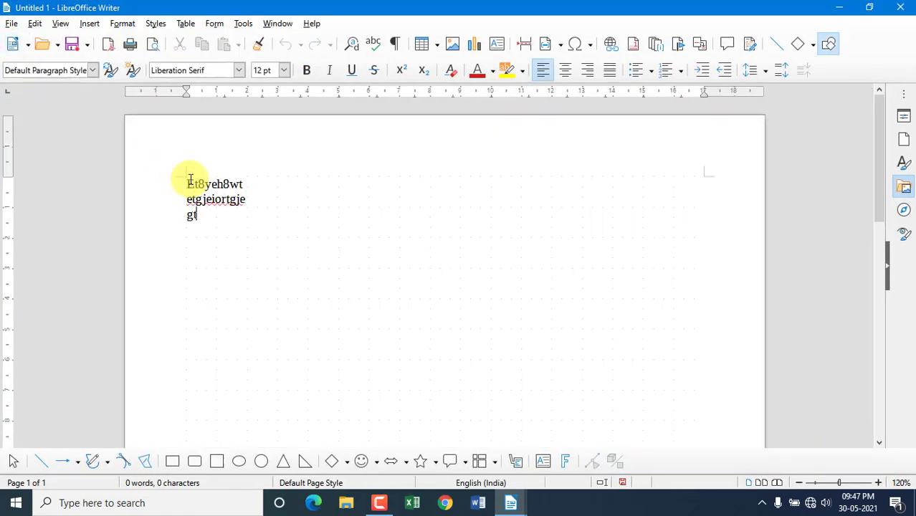
text(jeriotgiojgoi)
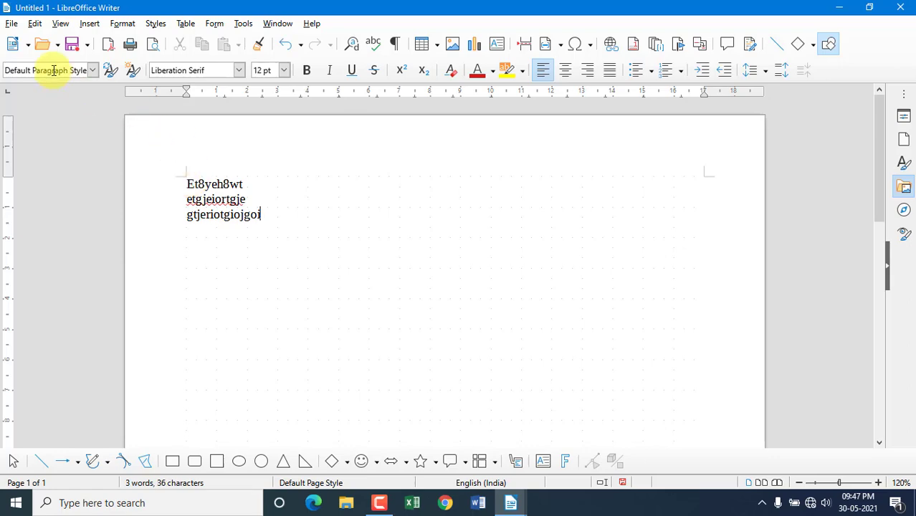
Save the document in the Documents folder as an ODF Text Document, using a person's first name as the file name
click(74, 45)
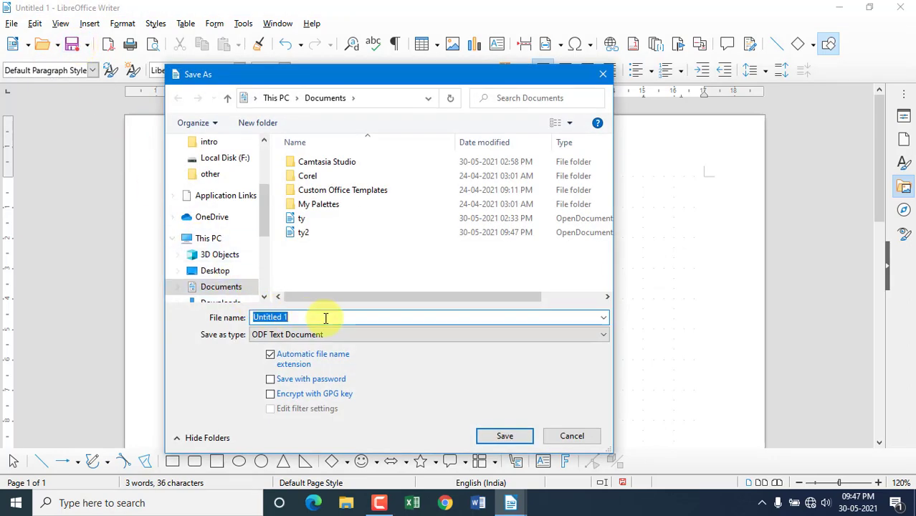
key(BackSpace)
text(pawan)
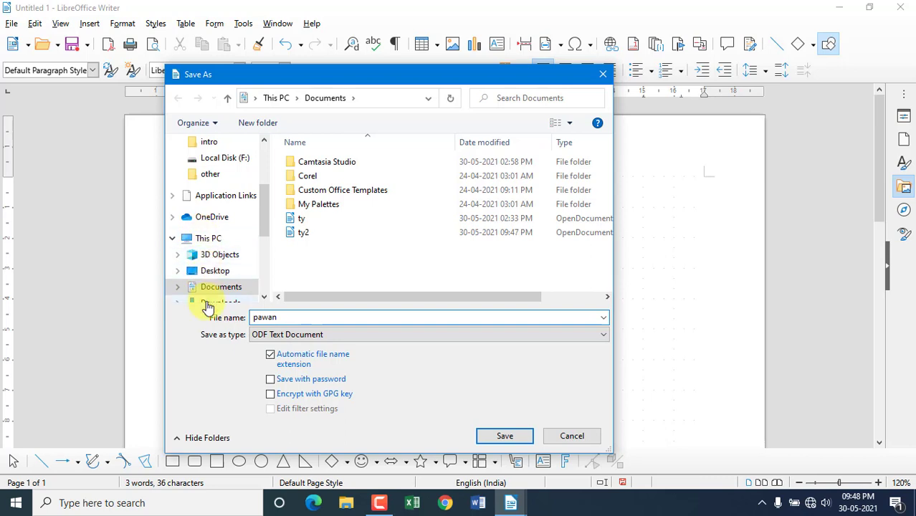
click(510, 437)
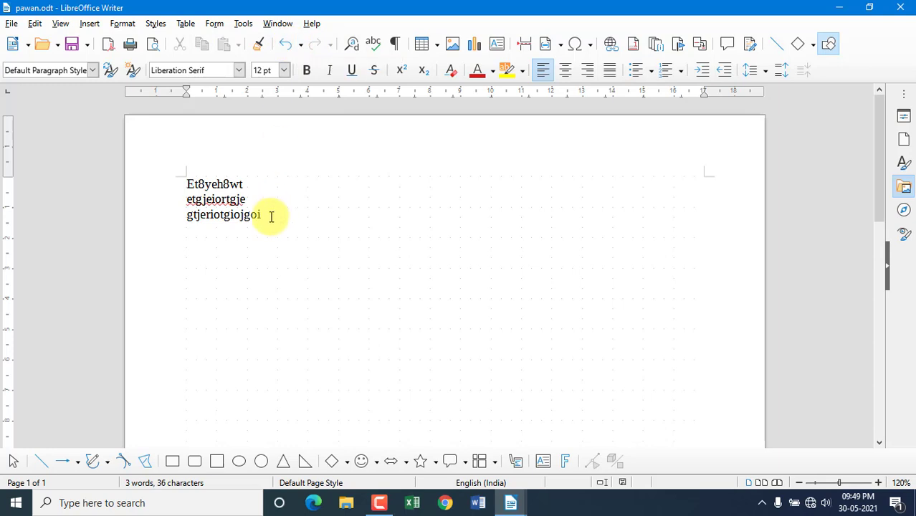
Cut all three lines of sample text from the document and undo the cut
drag(264, 215, 175, 174)
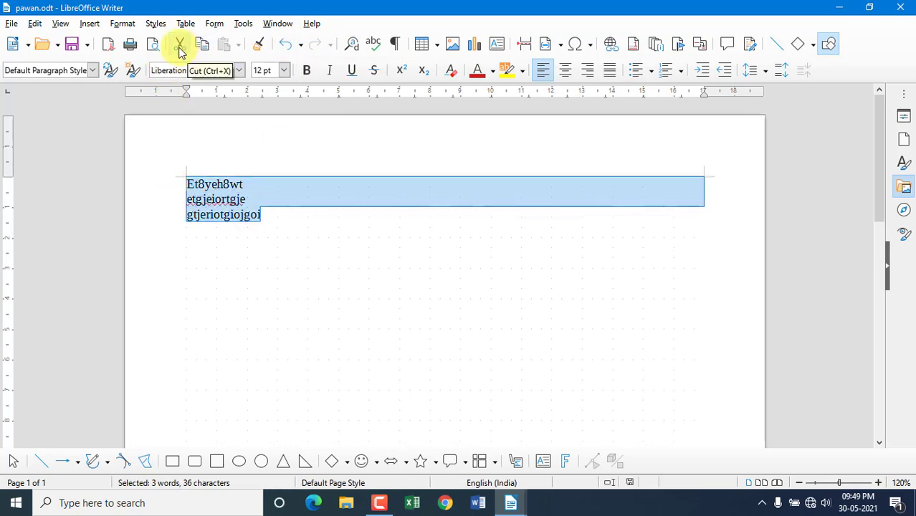
click(179, 45)
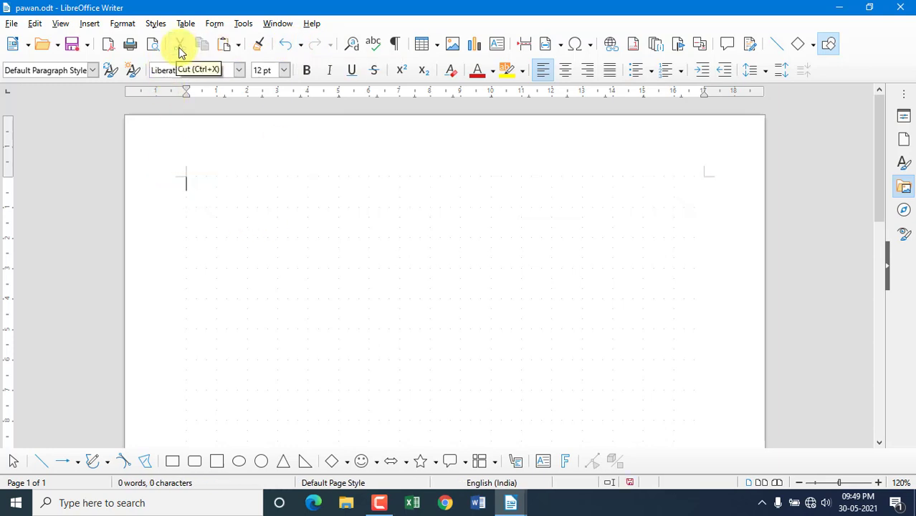
click(289, 50)
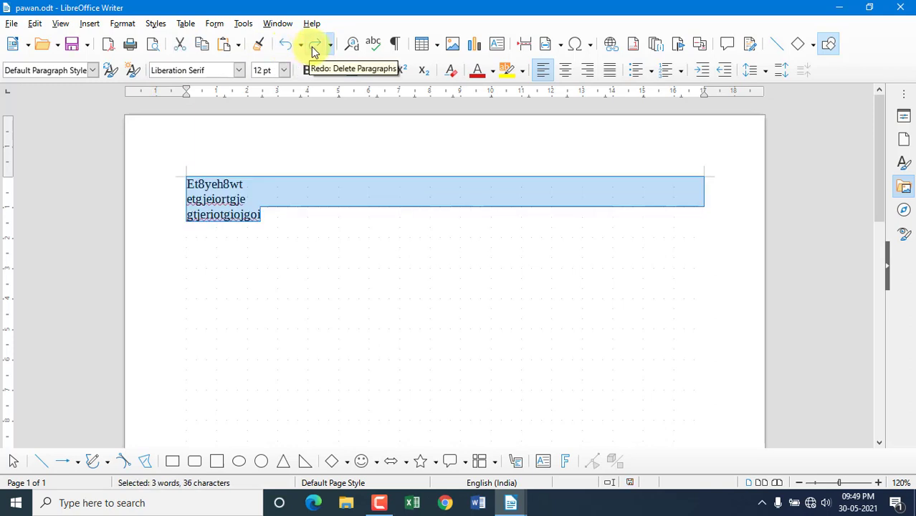
Redo the cut of the three sample lines and look over the Find and Replace options
click(313, 49)
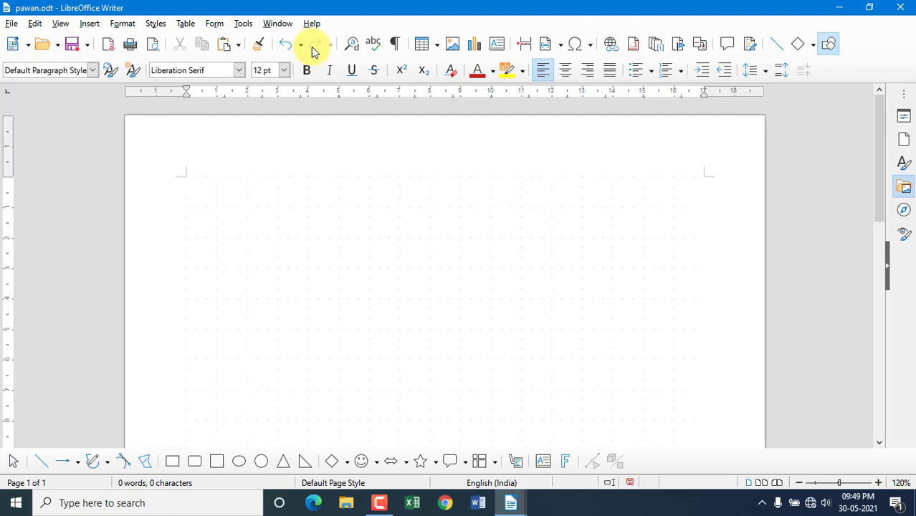
click(352, 44)
drag(380, 147, 385, 107)
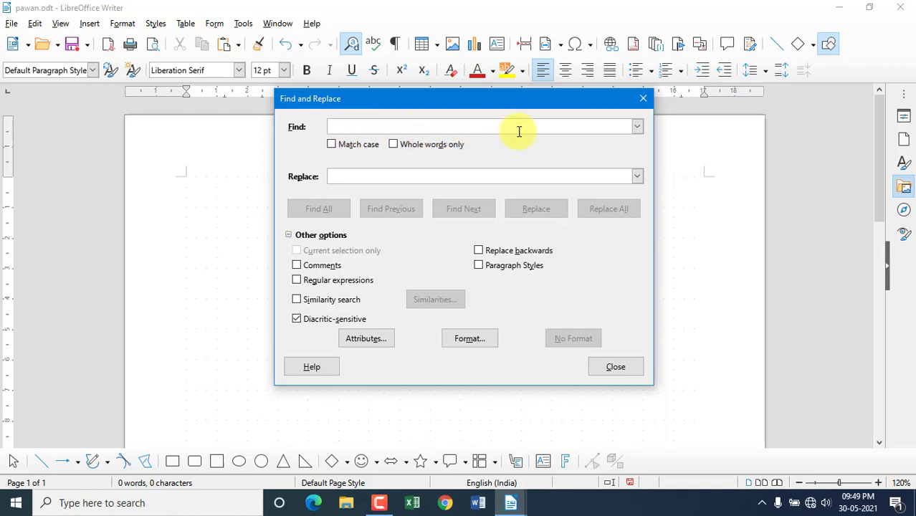
click(643, 98)
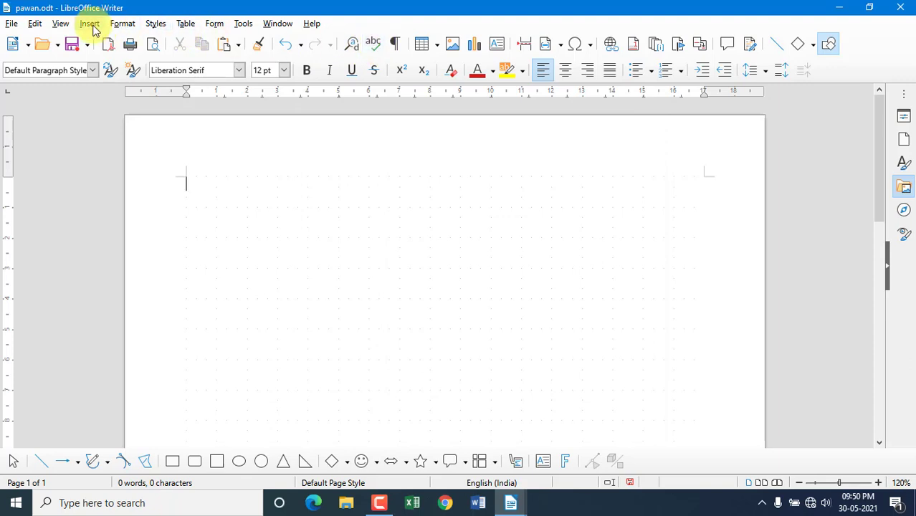
click(34, 23)
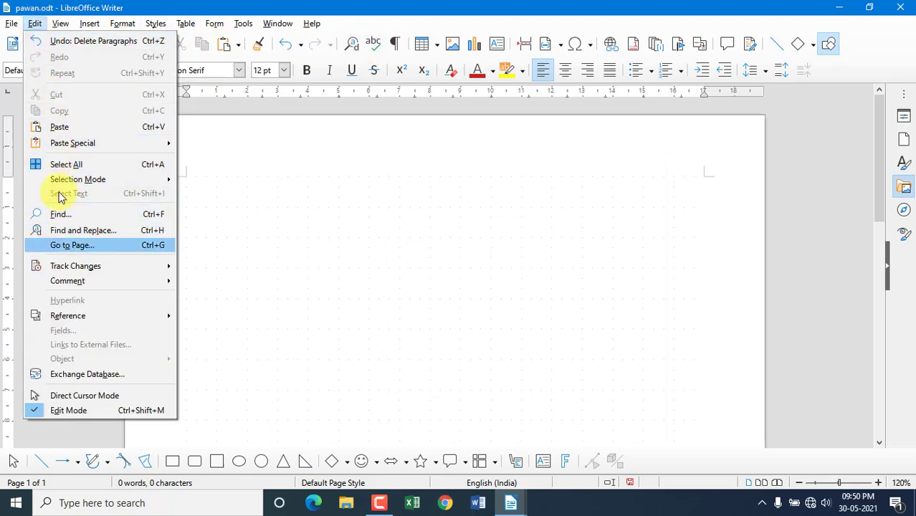
click(330, 180)
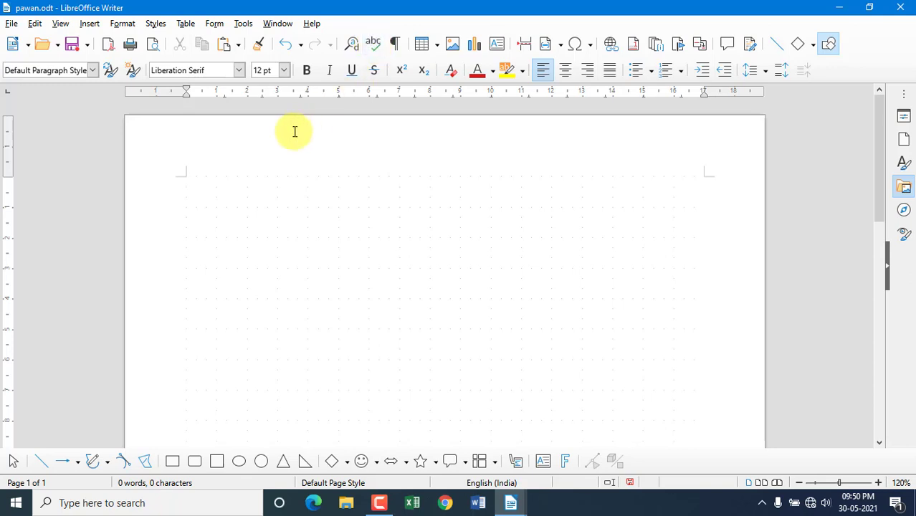
Enter the misspelled word "Booak" and correct it to the suggestion "Book" with the spelling check
text(booak)
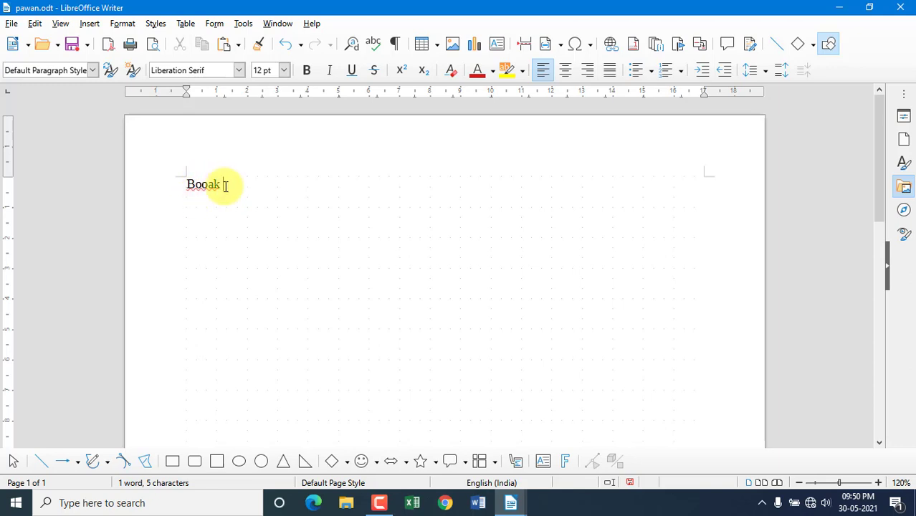
drag(223, 184, 164, 188)
click(378, 43)
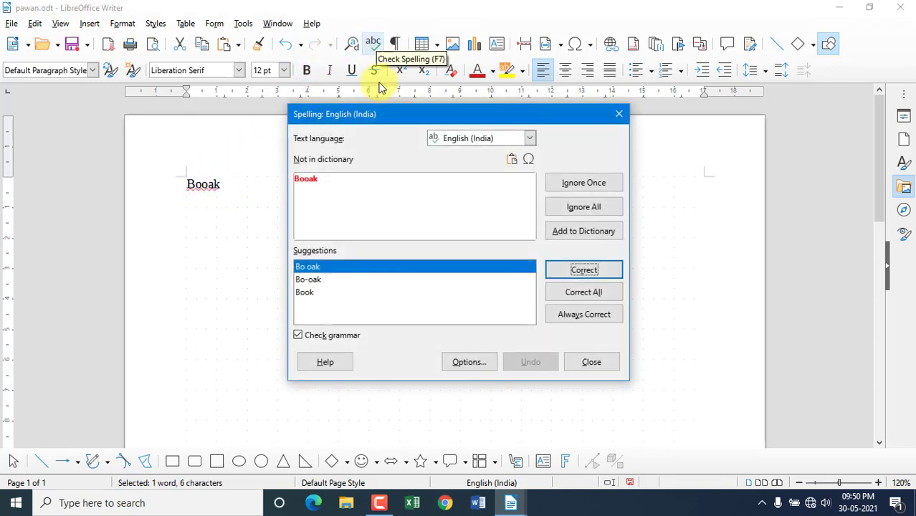
click(307, 292)
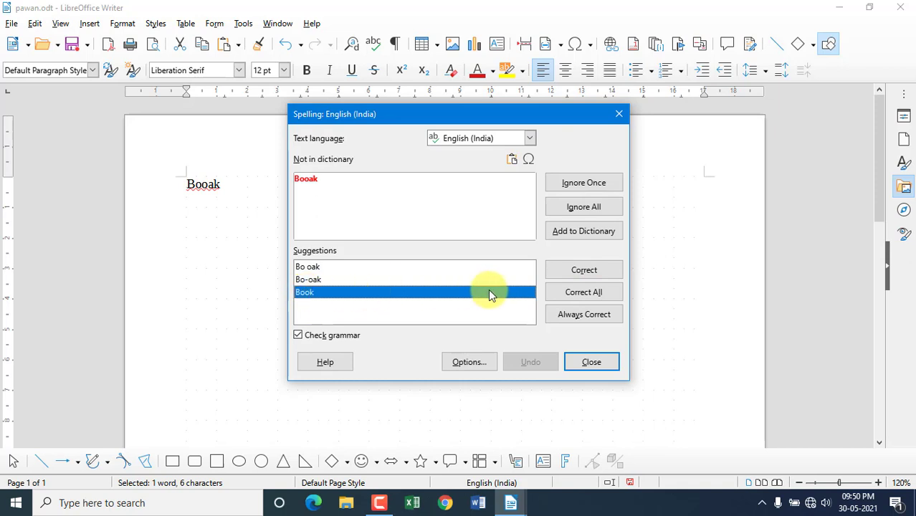
click(607, 277)
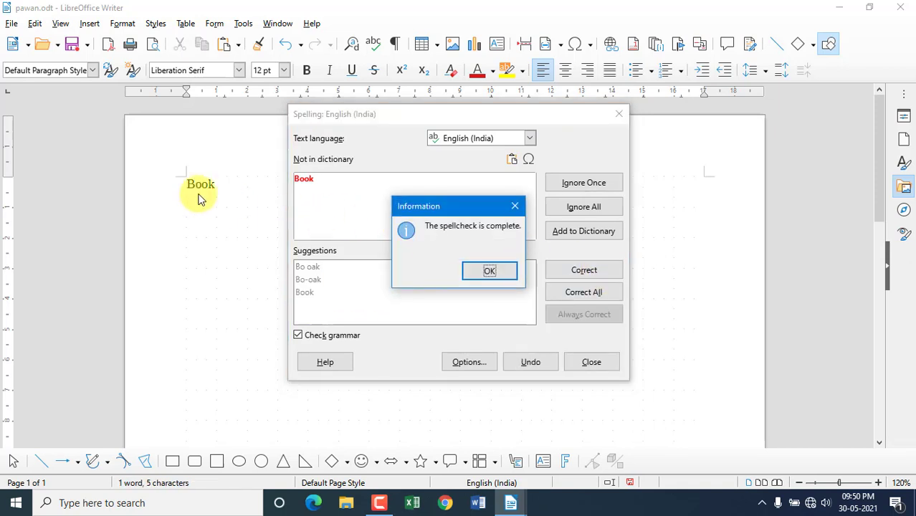
click(489, 271)
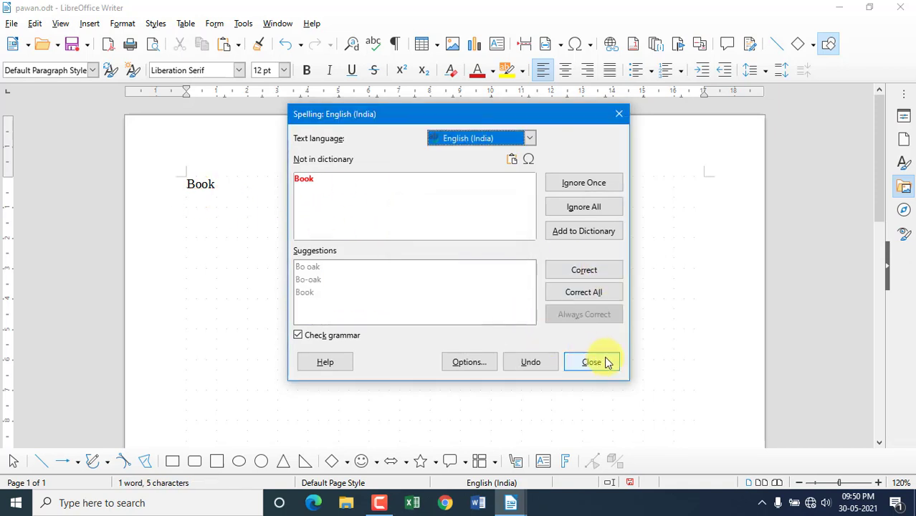
click(606, 362)
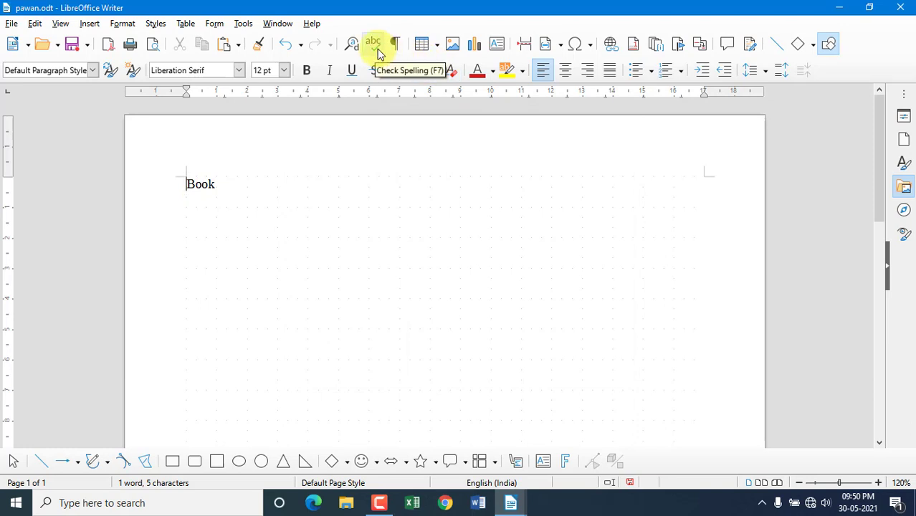
Insert a table with 4 columns and 6 rows before "Book", and add one row above and one below its first row
click(435, 49)
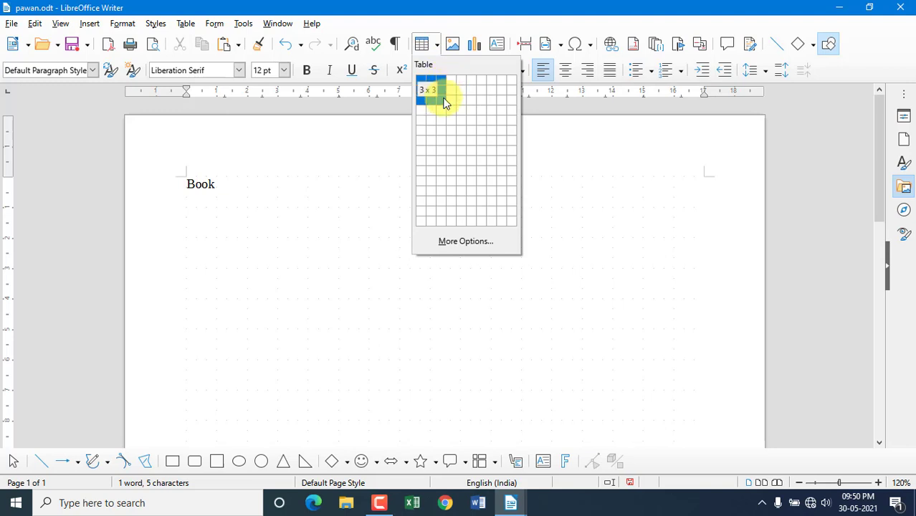
click(452, 135)
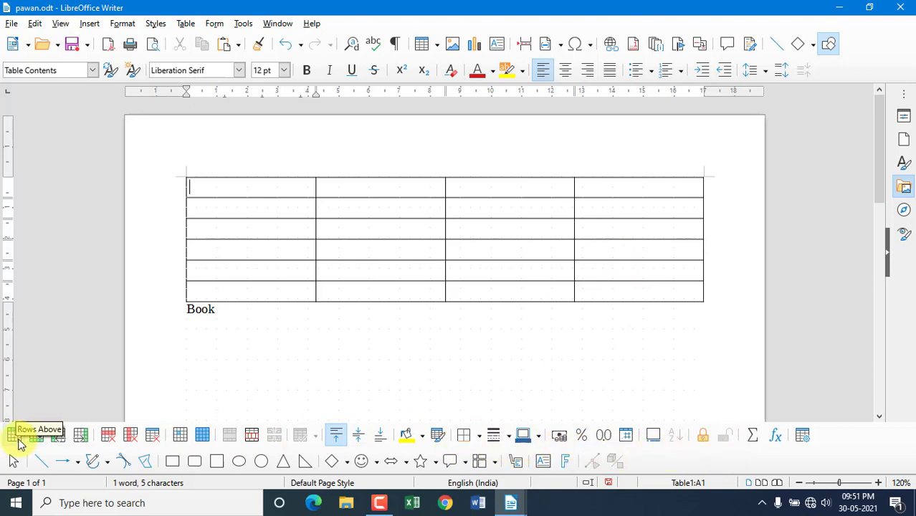
drag(203, 186, 658, 194)
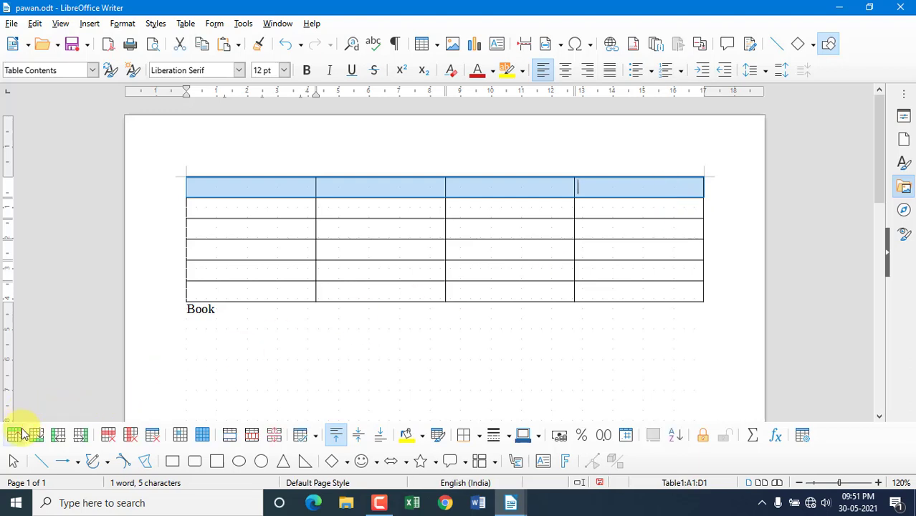
click(14, 434)
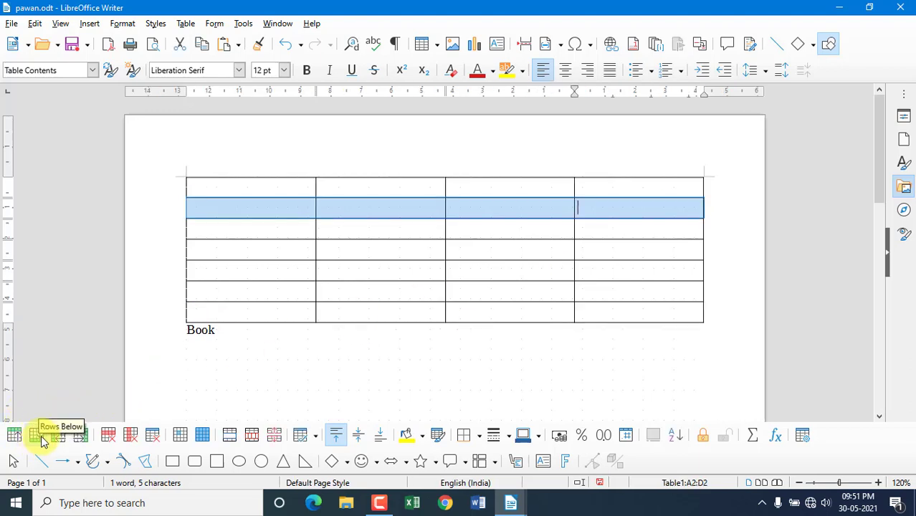
click(43, 437)
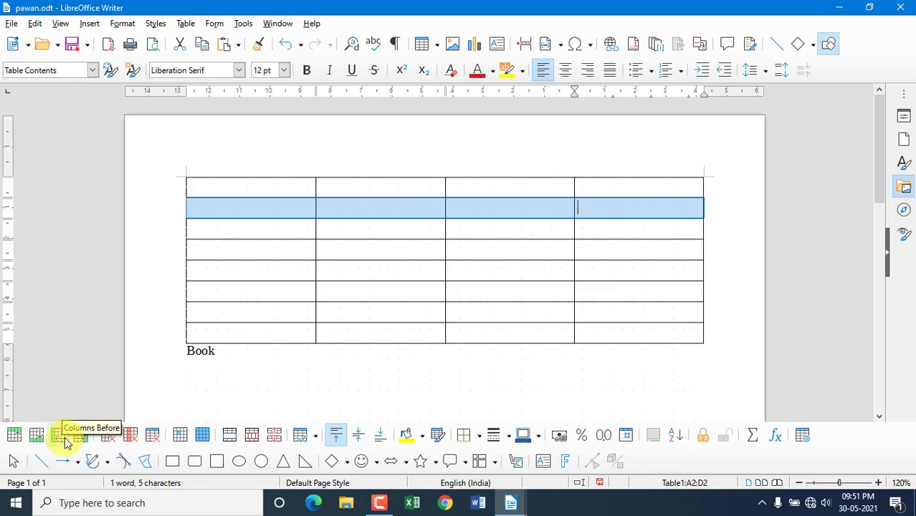
Add one column before and one column after the table's original first column
click(213, 167)
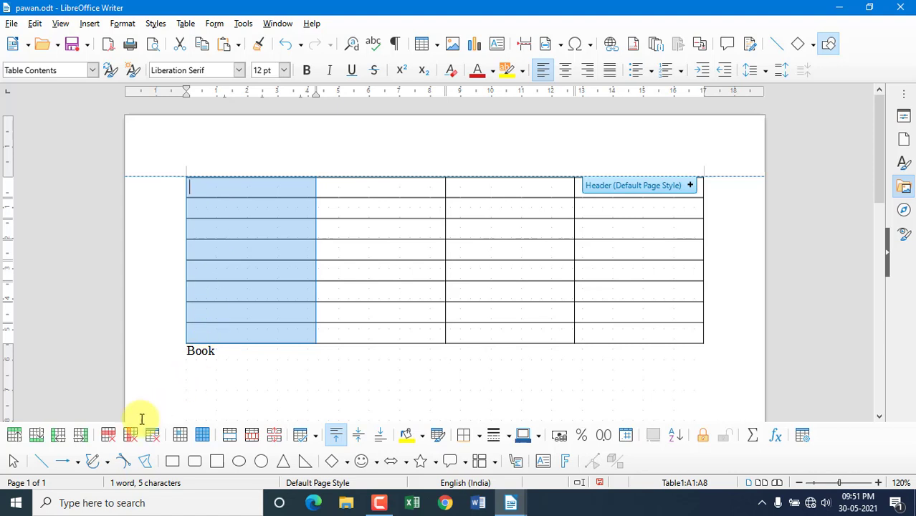
click(63, 443)
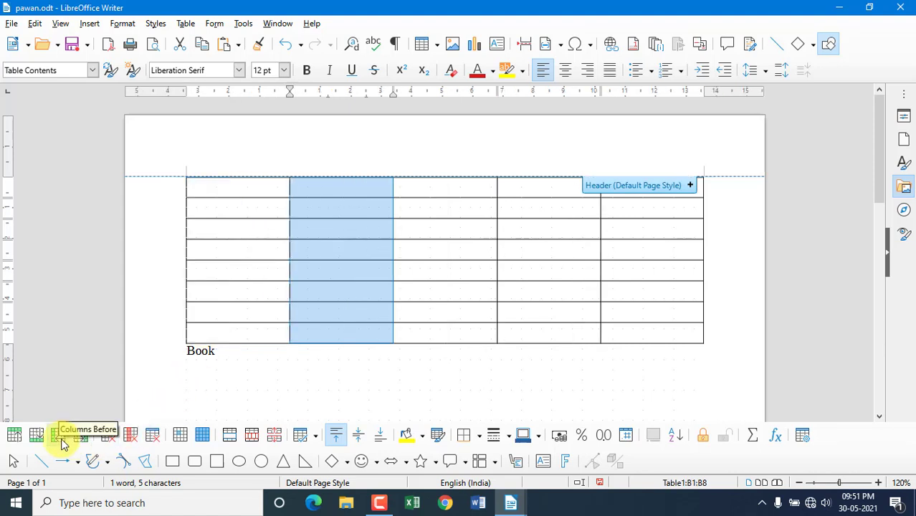
click(83, 444)
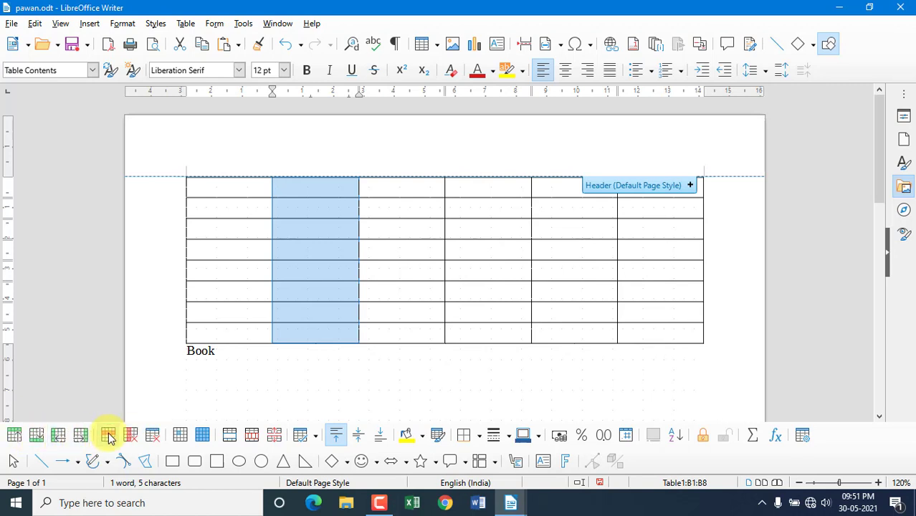
Delete the table's second and third rows and its first column
click(439, 202)
drag(667, 212, 232, 225)
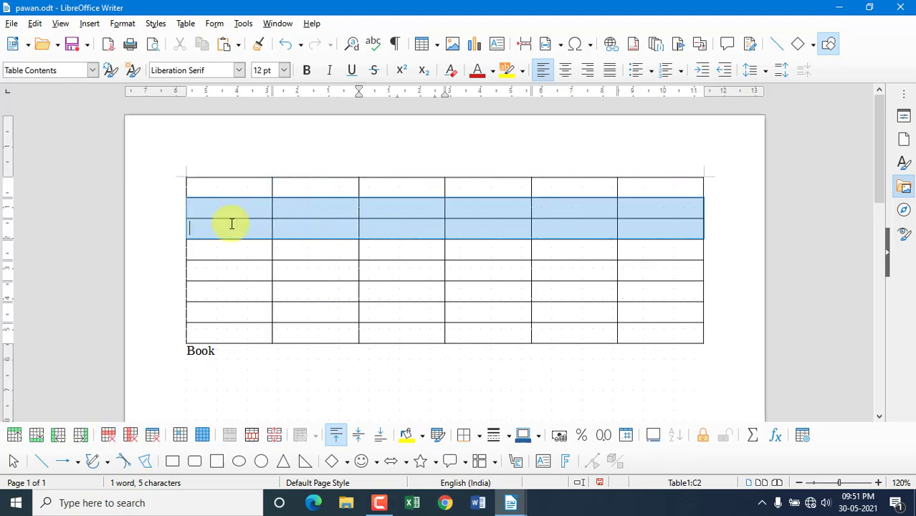
click(107, 436)
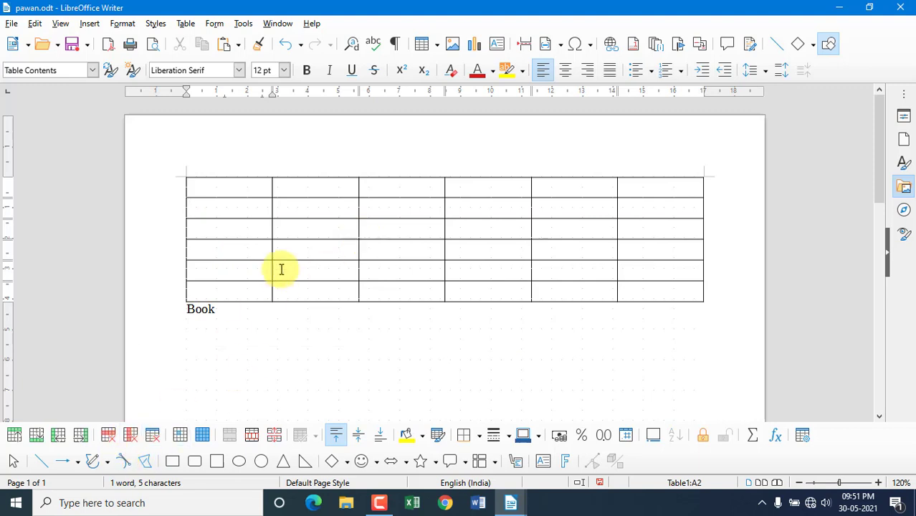
click(245, 163)
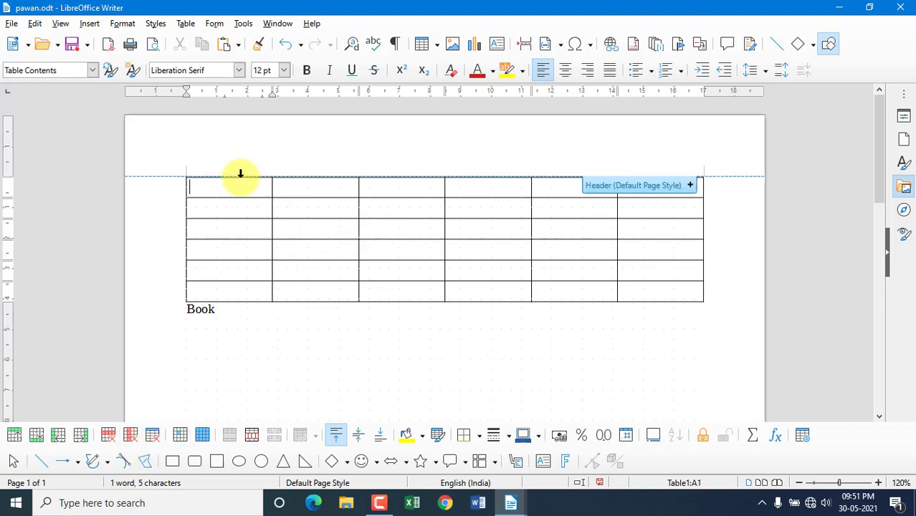
click(239, 175)
click(132, 437)
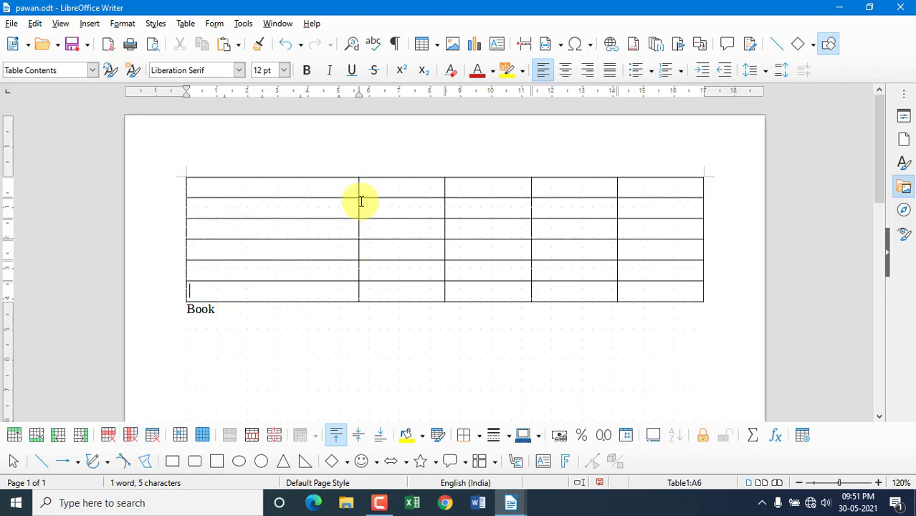
Narrow the table's first column to about 5 cm and make its first row slightly taller
drag(358, 203, 304, 226)
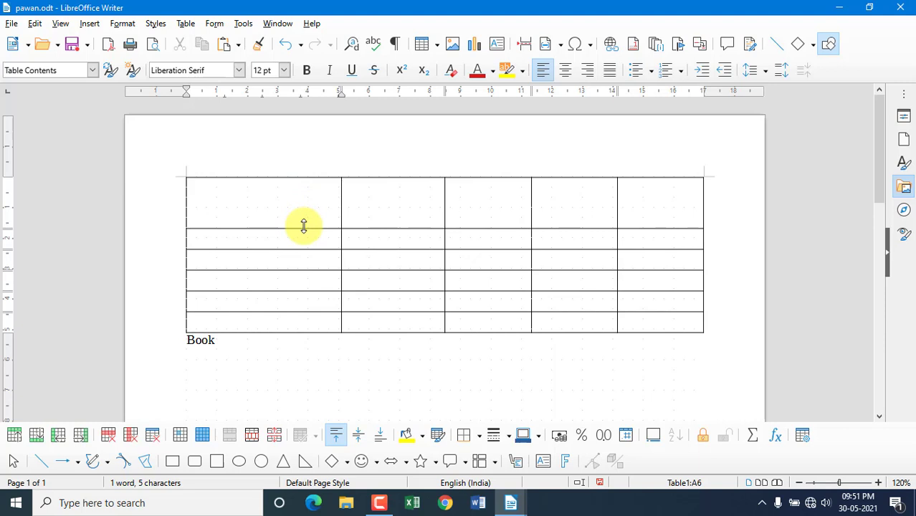
drag(304, 228, 304, 206)
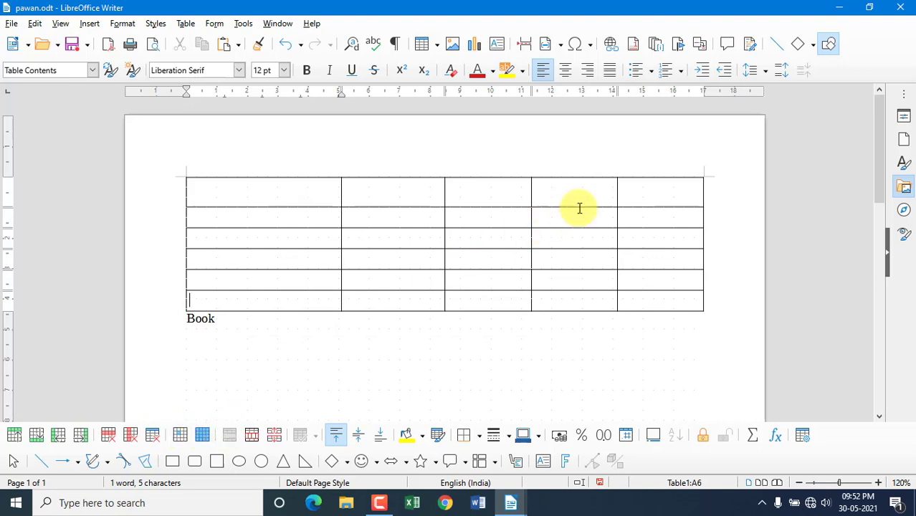
Merge the last two cells of the table's first row and split the merged cell horizontally into 2
drag(646, 197, 607, 195)
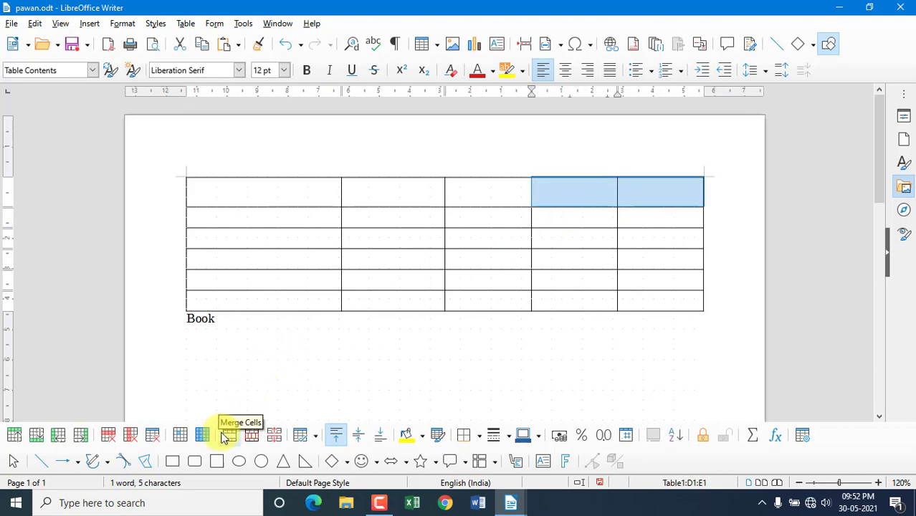
click(225, 438)
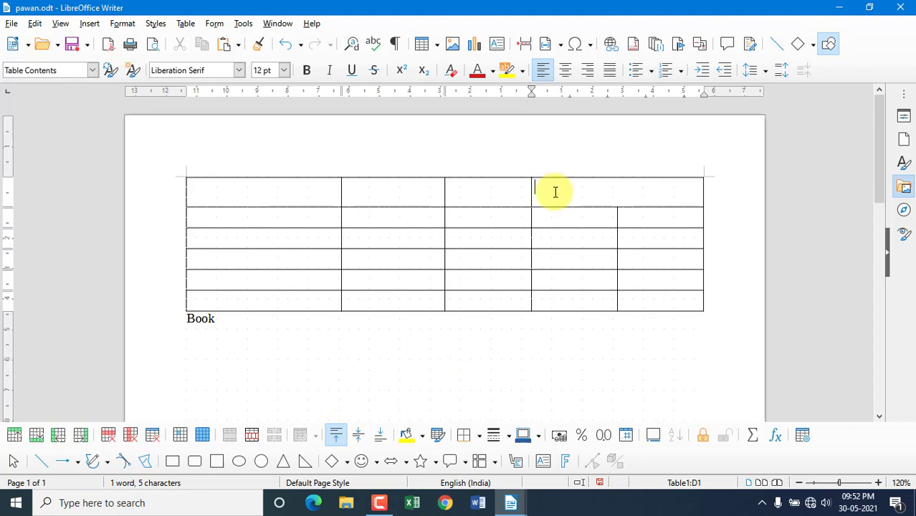
click(256, 437)
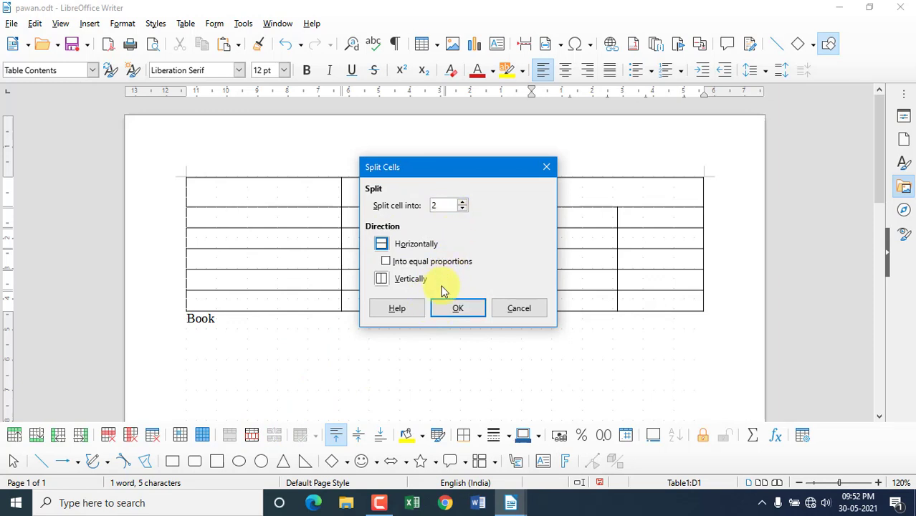
click(456, 305)
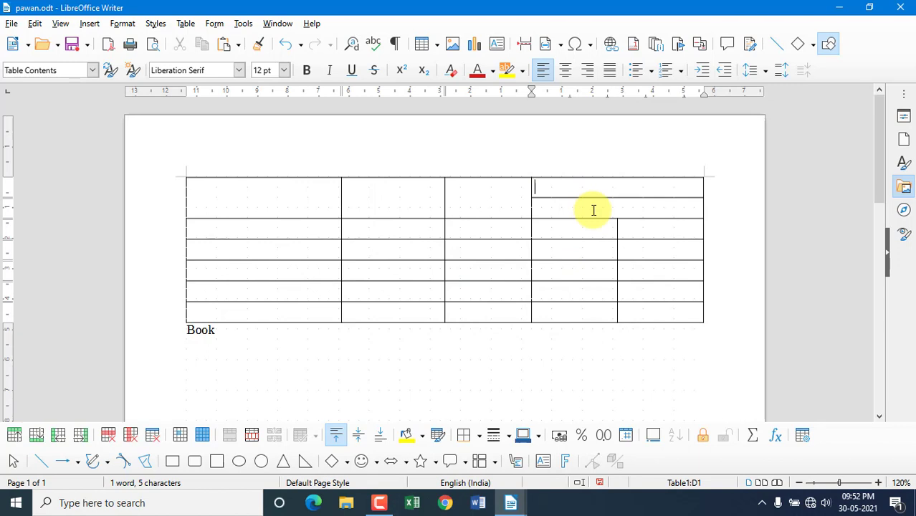
Split the table below its second full row with the Copy heading mode, and undo the split
click(278, 248)
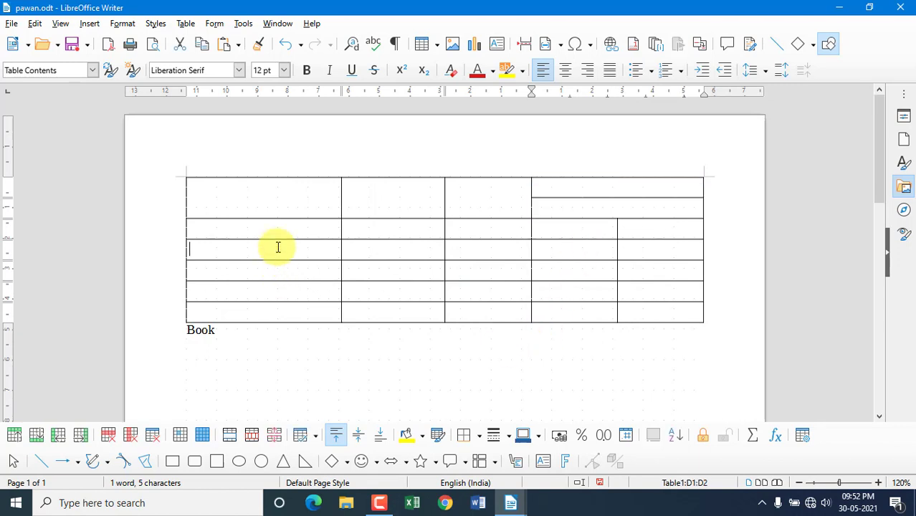
click(272, 437)
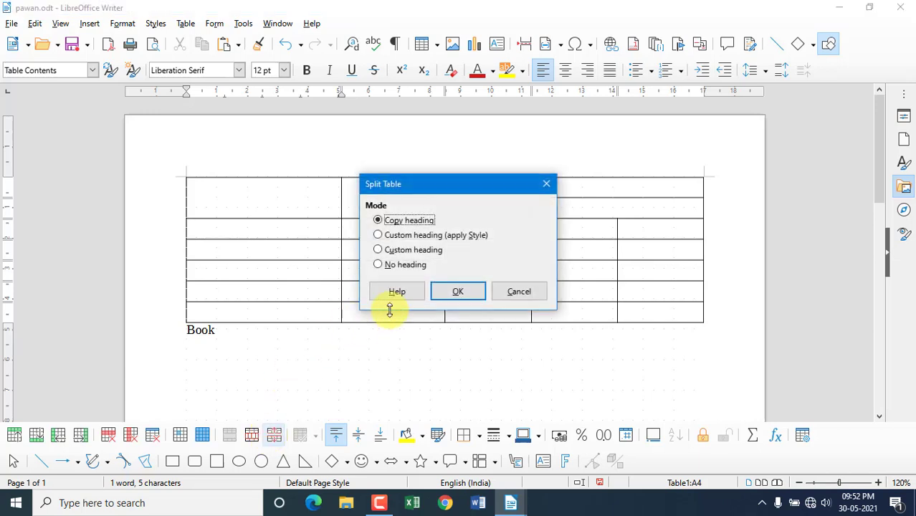
click(444, 293)
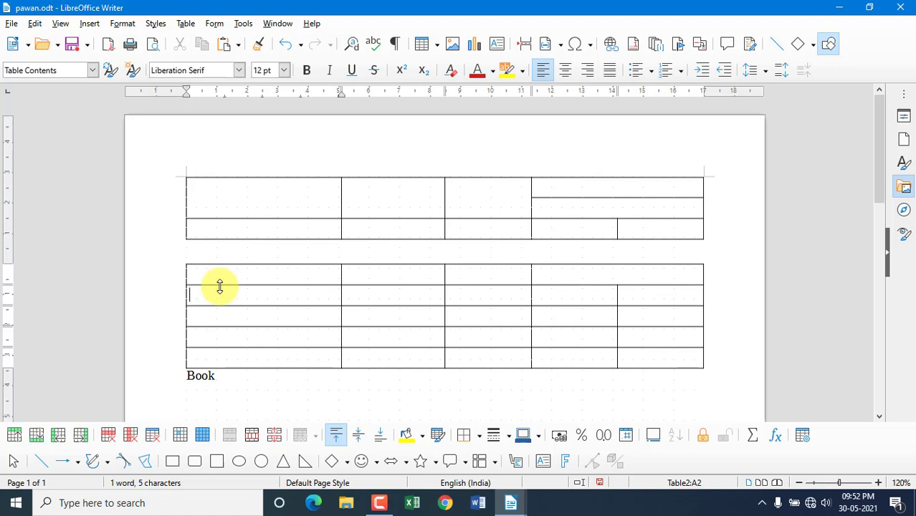
key(ctrl+z)
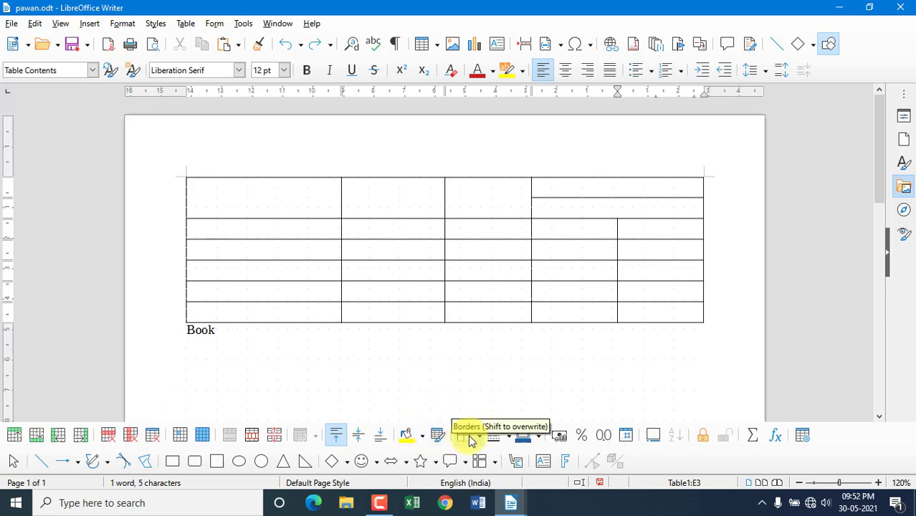
click(186, 23)
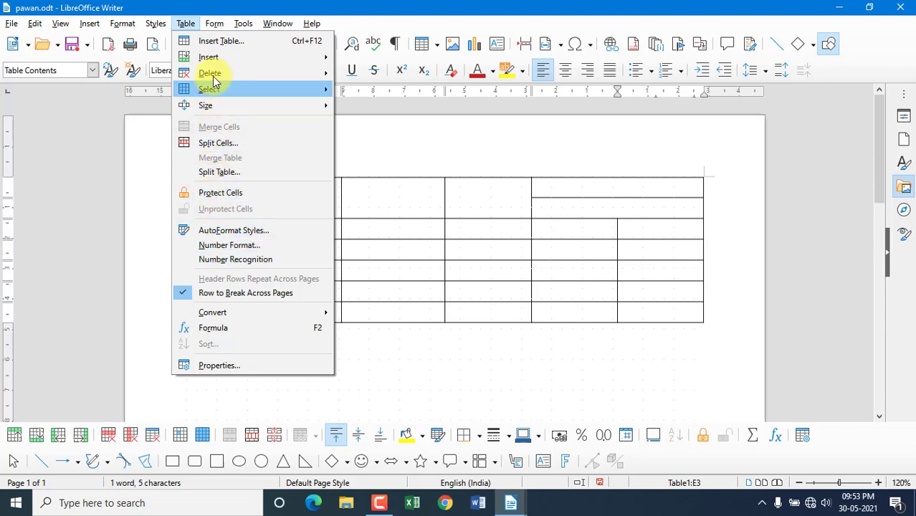
click(456, 57)
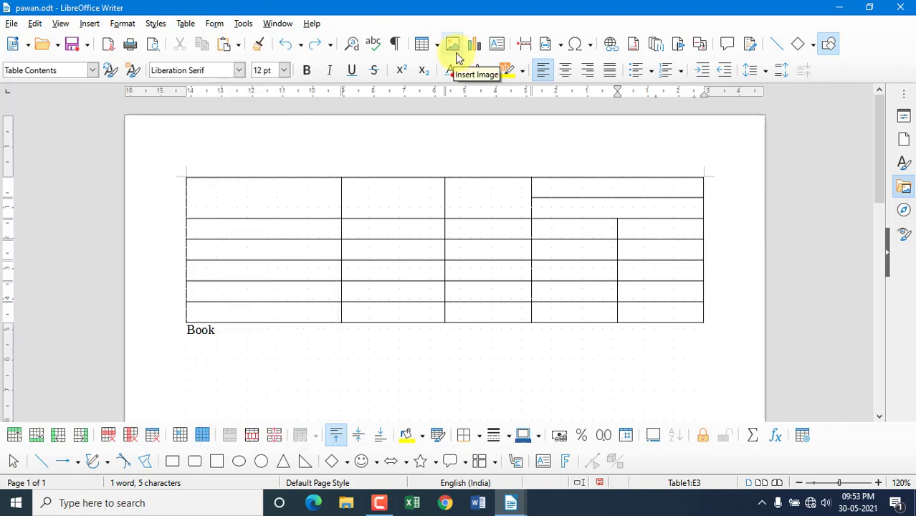
Insert the green picture 1b55e4bdb4fc6051382e370bf26d5a59 from the F: card background folder into the last cell of the table row below the header
click(453, 45)
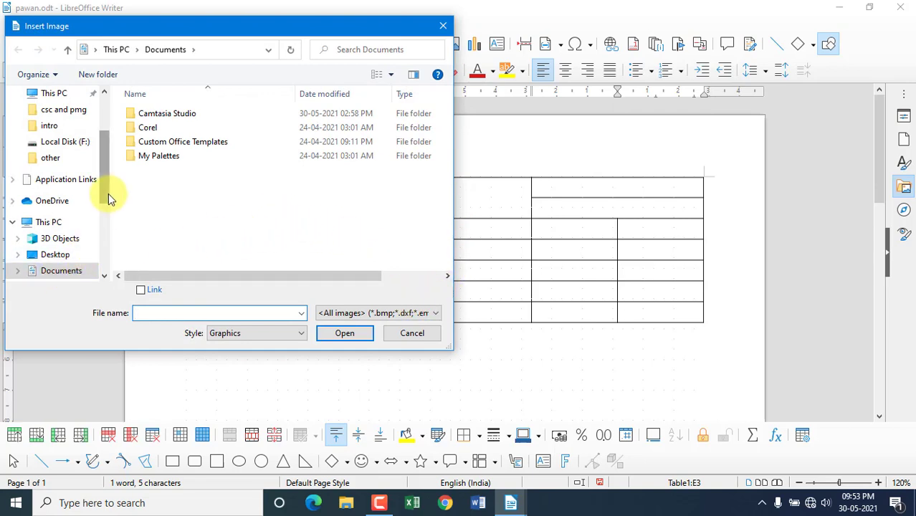
drag(108, 193, 96, 246)
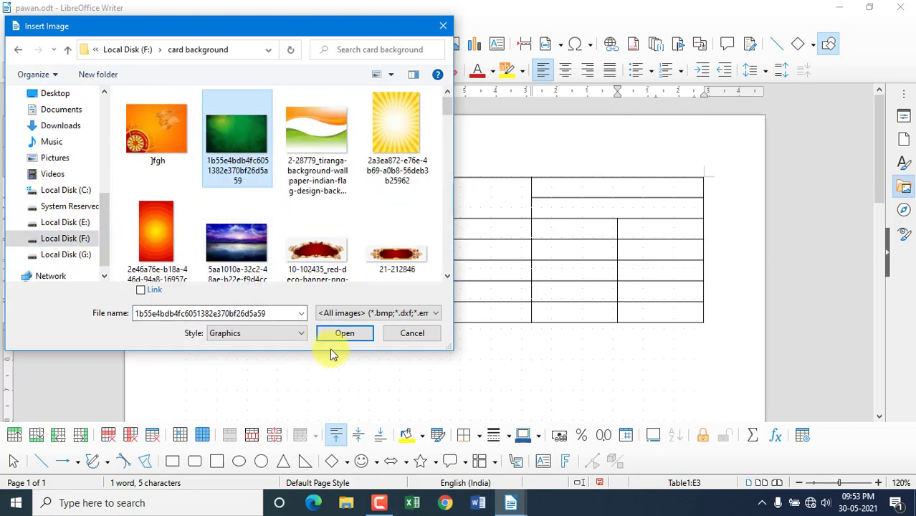
click(349, 342)
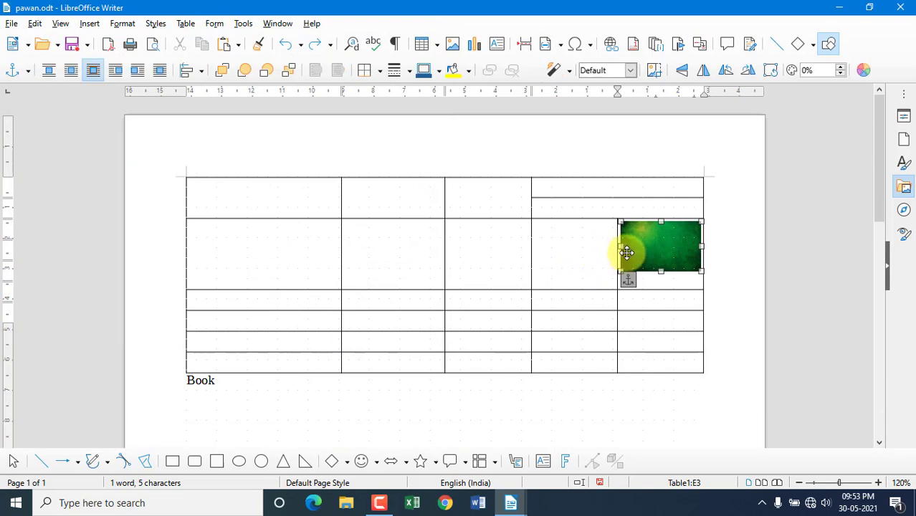
Set the inserted picture's wrapping to Wrap Through and move it out of the table to below the word "Book"
right_click(657, 251)
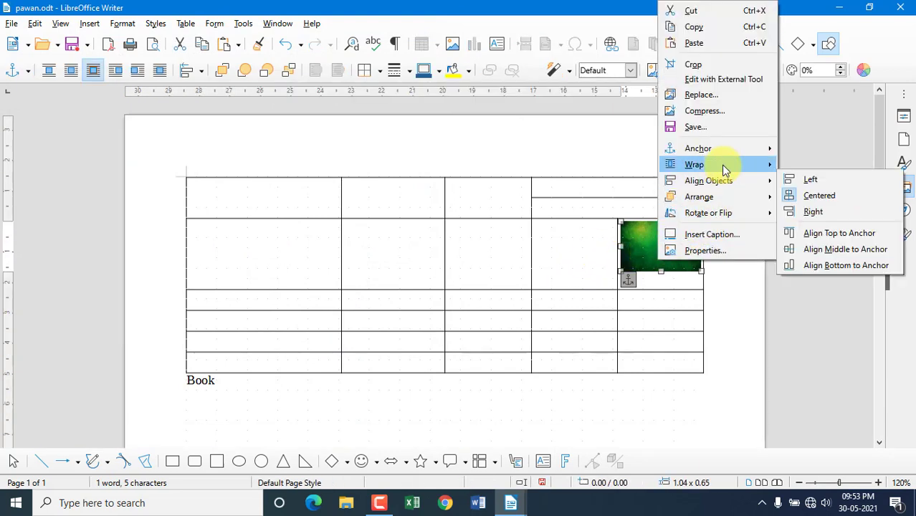
mouse_move(726, 170)
click(793, 249)
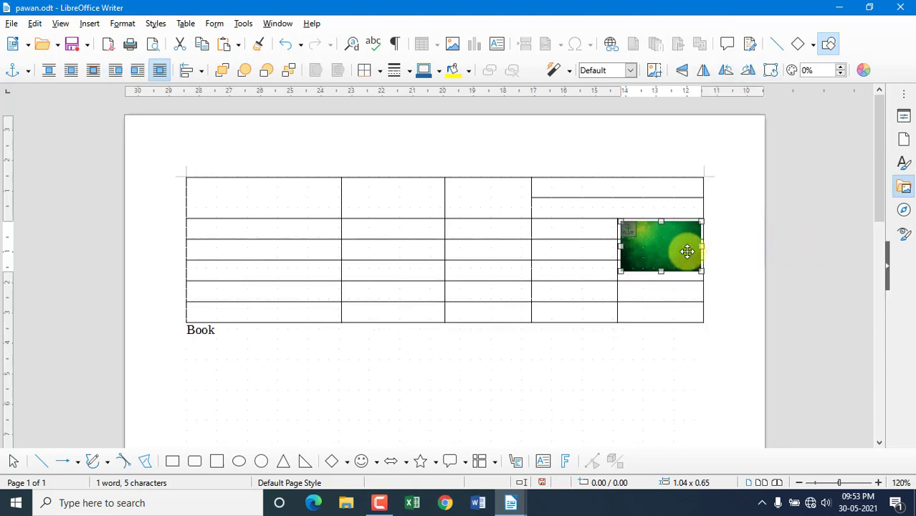
drag(679, 255, 302, 385)
scroll(308, 380, down, 2)
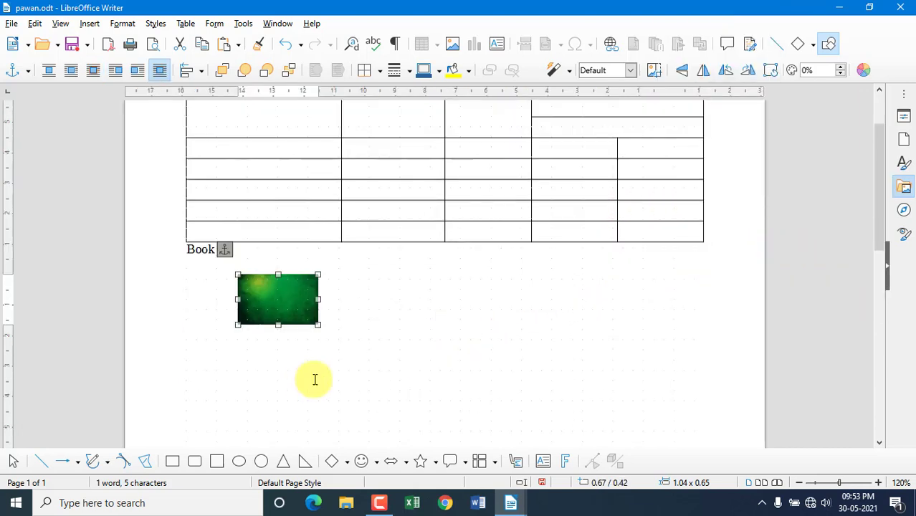
Resize the green picture by its corner and delete it
drag(319, 324, 309, 368)
key(Delete)
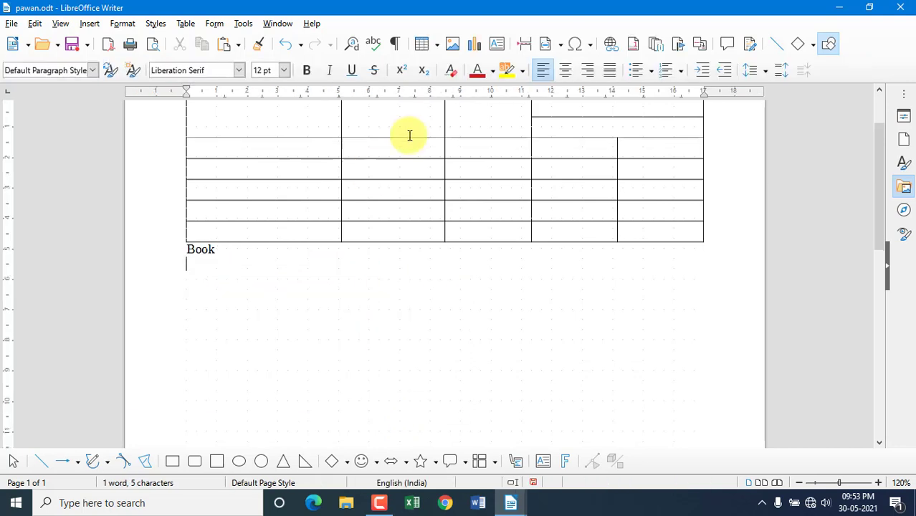
Draw a text box about 14 × 3.25 cm below the word "Book" with the text "rytruytityityity", and delete the box
click(495, 43)
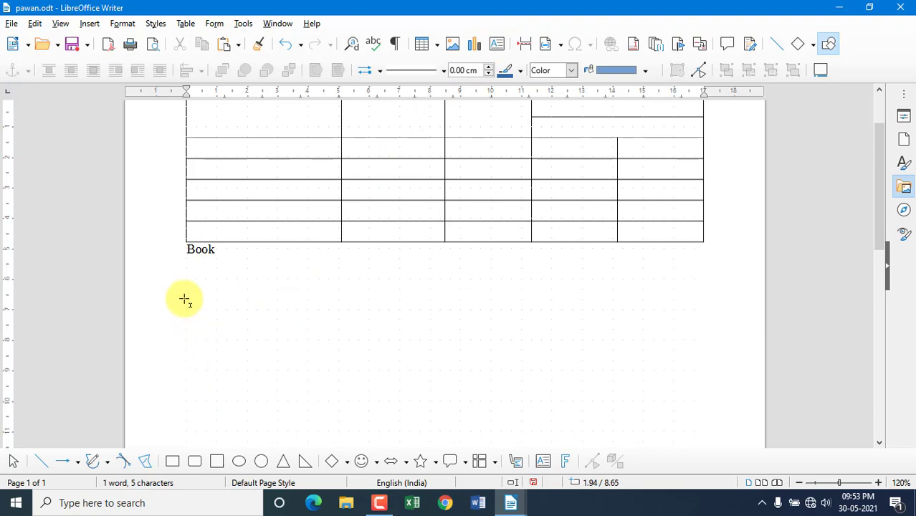
drag(185, 301, 613, 398)
text(ryt)
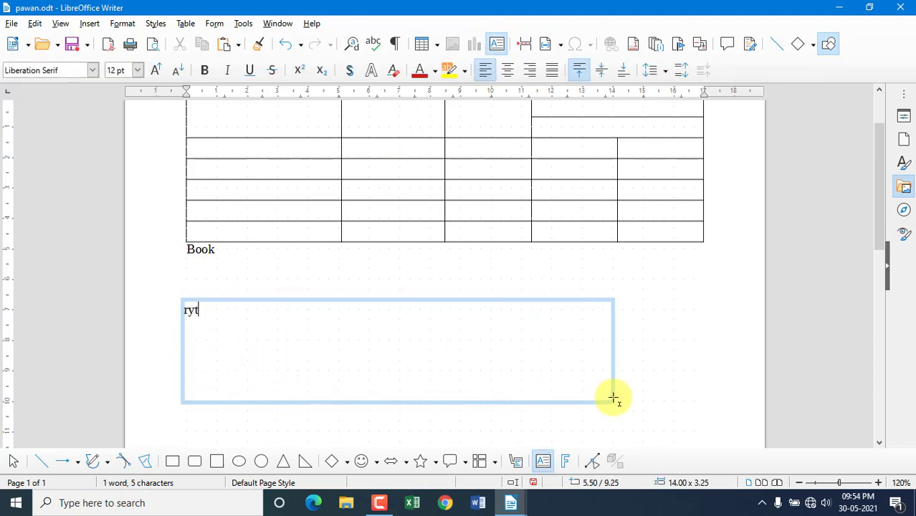
text(ruytityityity)
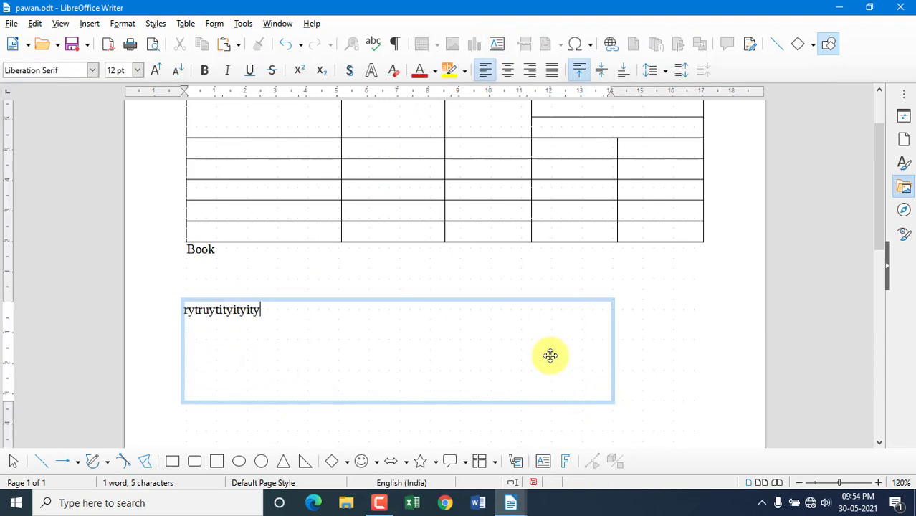
key(Escape)
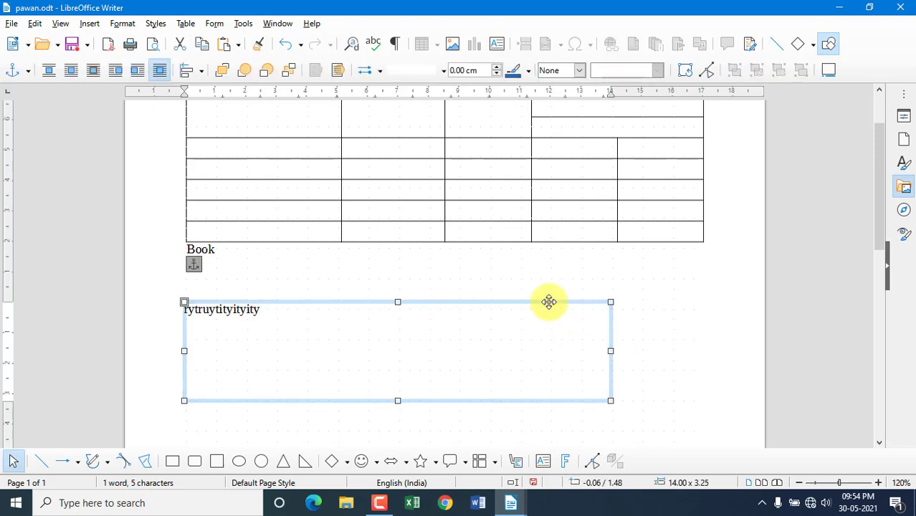
key(Delete)
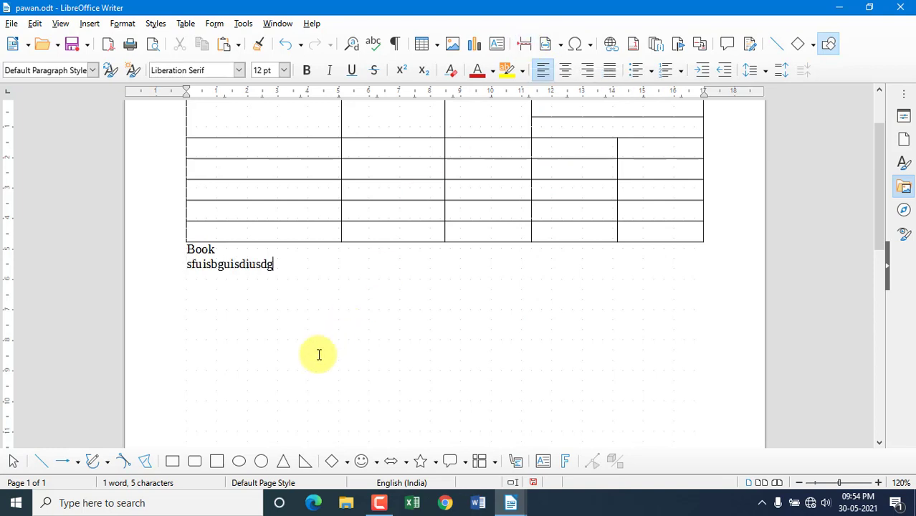
Enter filler lines below "Book": "sfuisbguisdiusdgdhdhgiduhgdh", "dfhfdhfdhfdh", "dfhfdhfdh" and "fdhfdhdfhdfhdf"
text(h)
key(Return)
text(dfhfdhfdhfdh)
key(Return)
text(dfhfdhfdh)
key(Return)
text(fdhfdhdfhdfhdf)
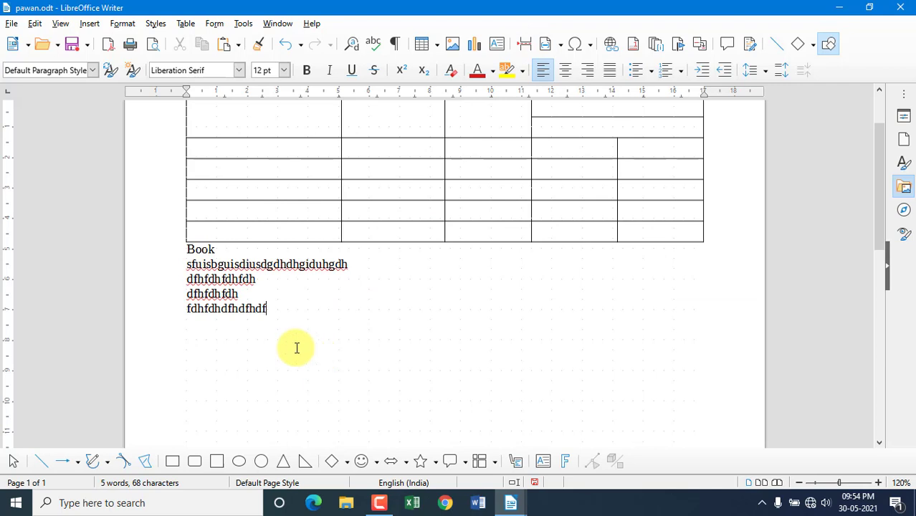
Insert a page break before the third filler line "dfhfdhfdh", check both pages, and remove the break
click(187, 290)
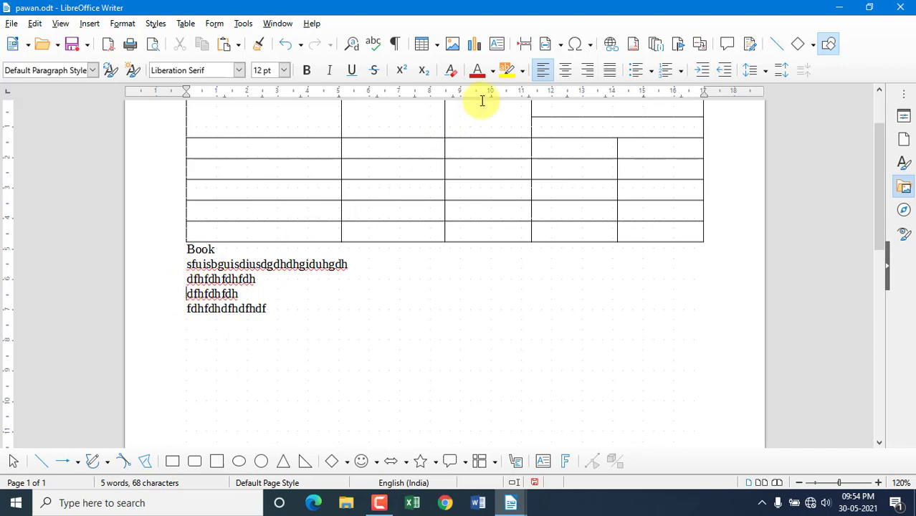
click(522, 45)
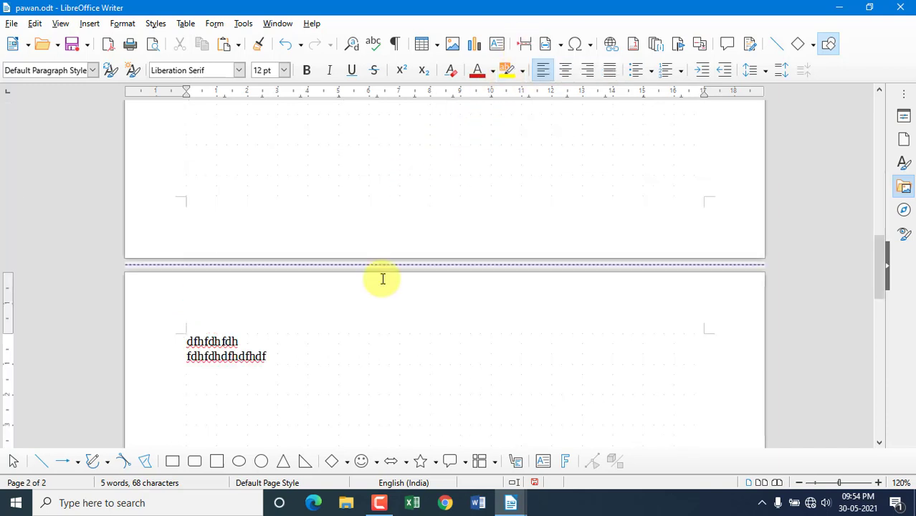
scroll(377, 289, up, 10)
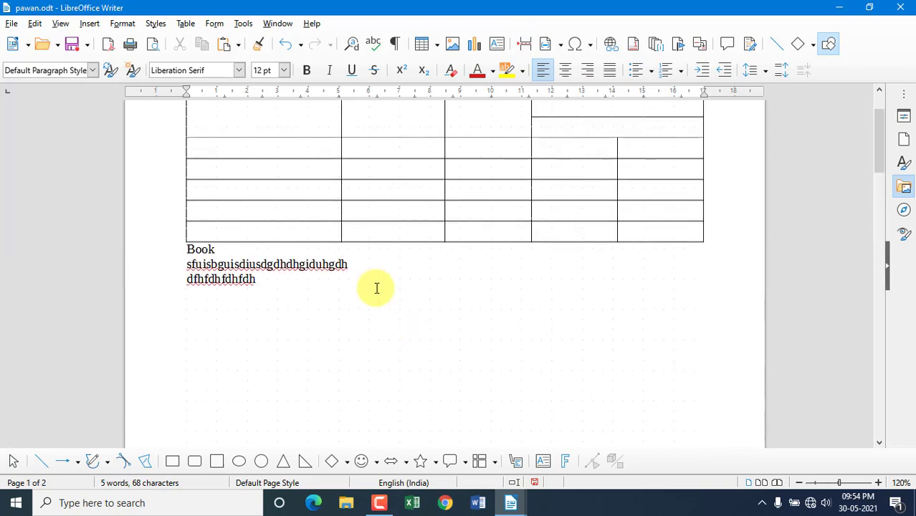
scroll(377, 288, down, 8)
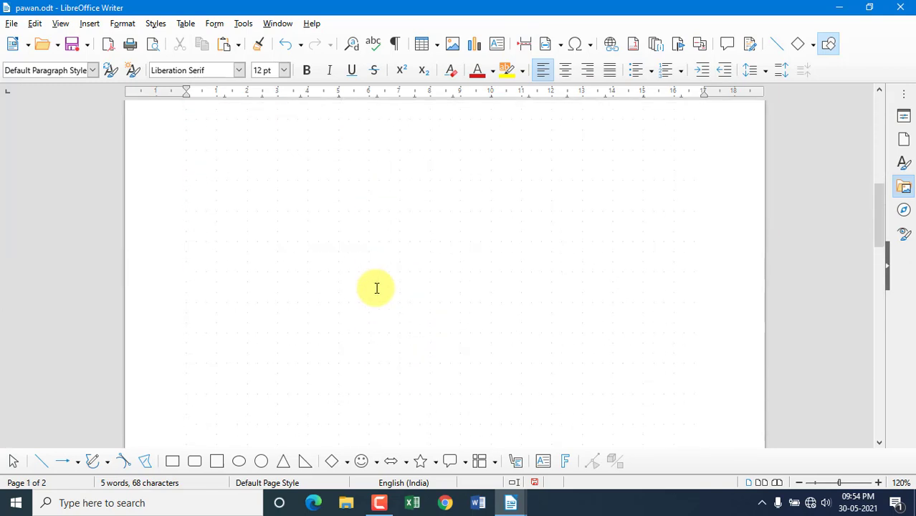
scroll(377, 288, down, 3)
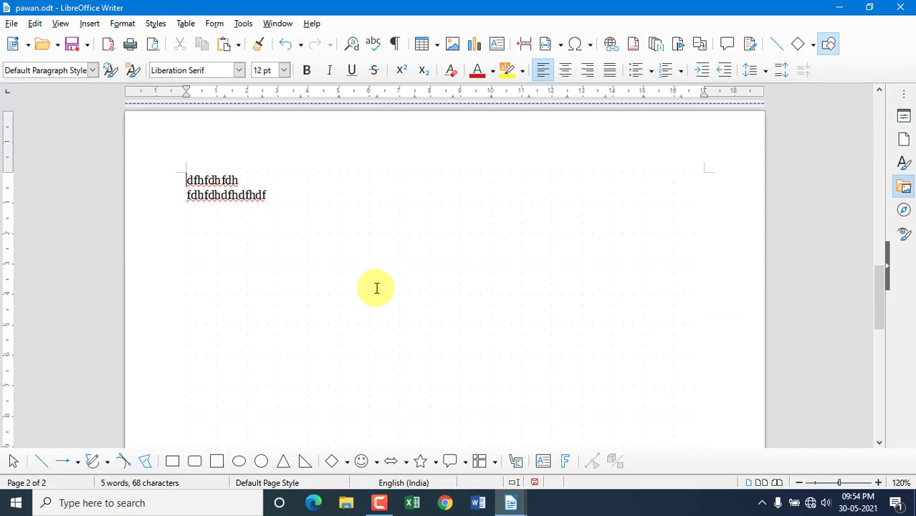
key(BackSpace)
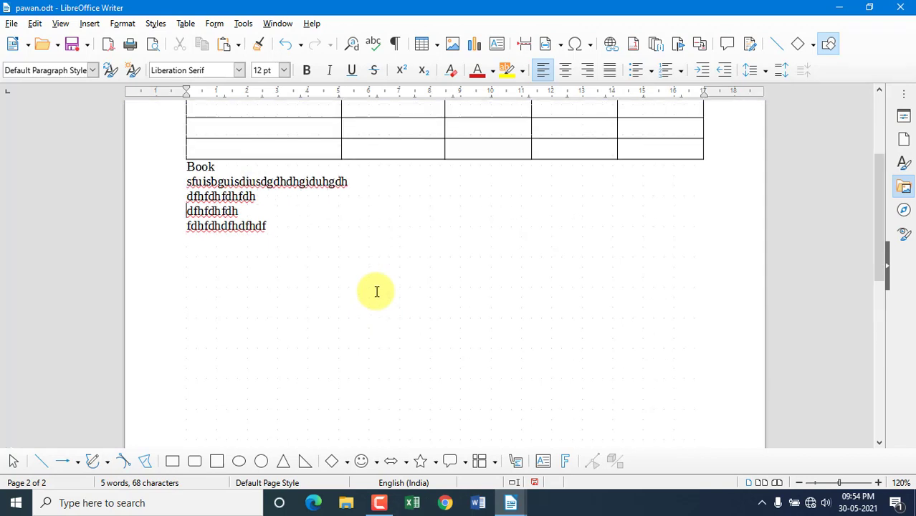
click(559, 45)
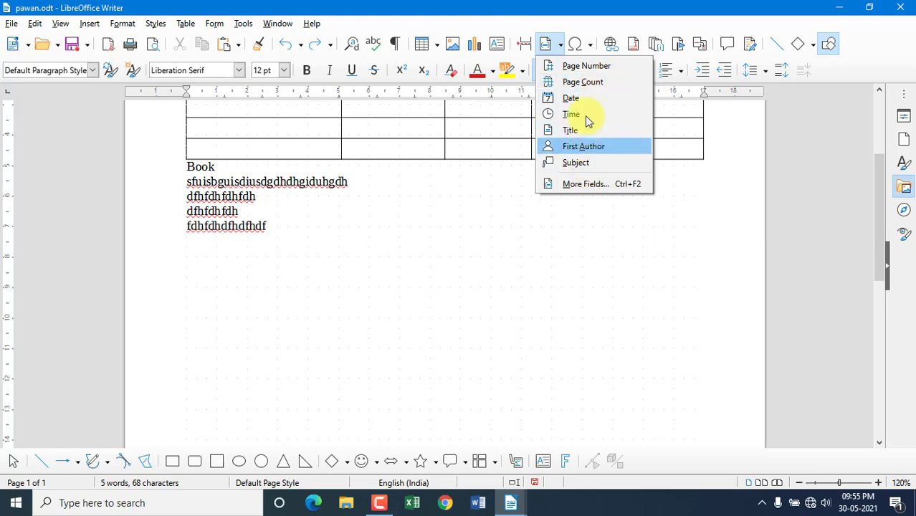
click(591, 50)
click(588, 45)
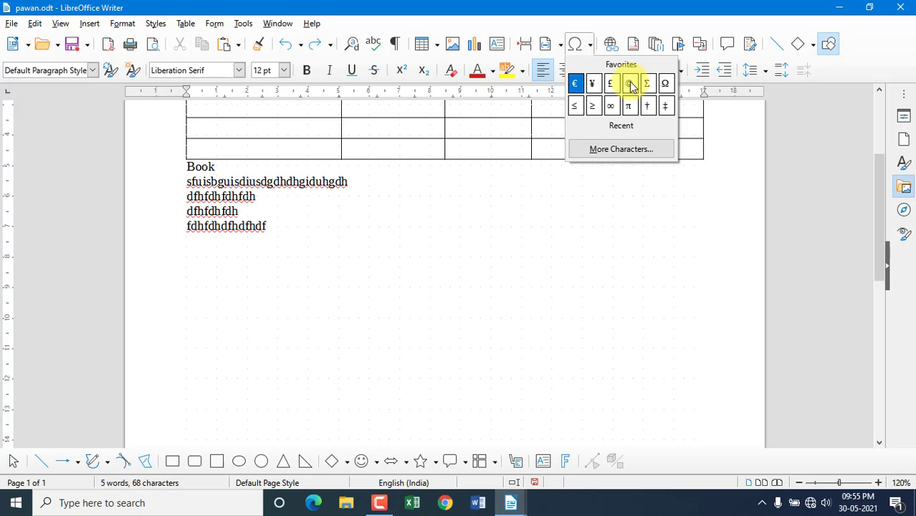
click(640, 178)
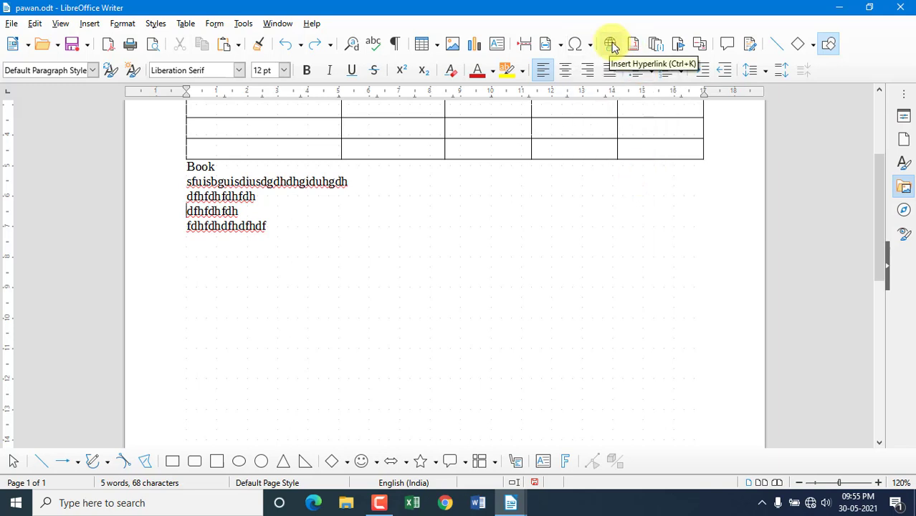
Turn the last filler line "fdhfdhdfhdfhdf" into a document hyperlink to F:\card background\]fgh.jpg
drag(266, 225, 176, 229)
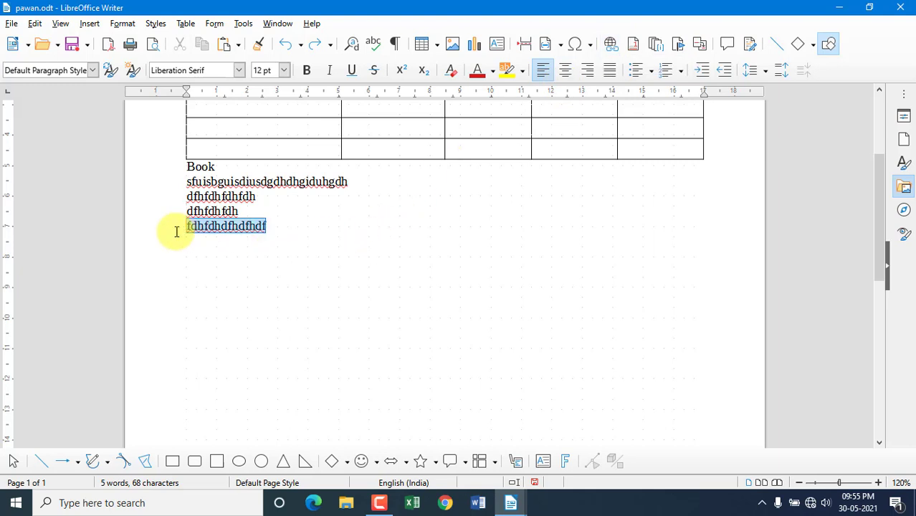
click(612, 43)
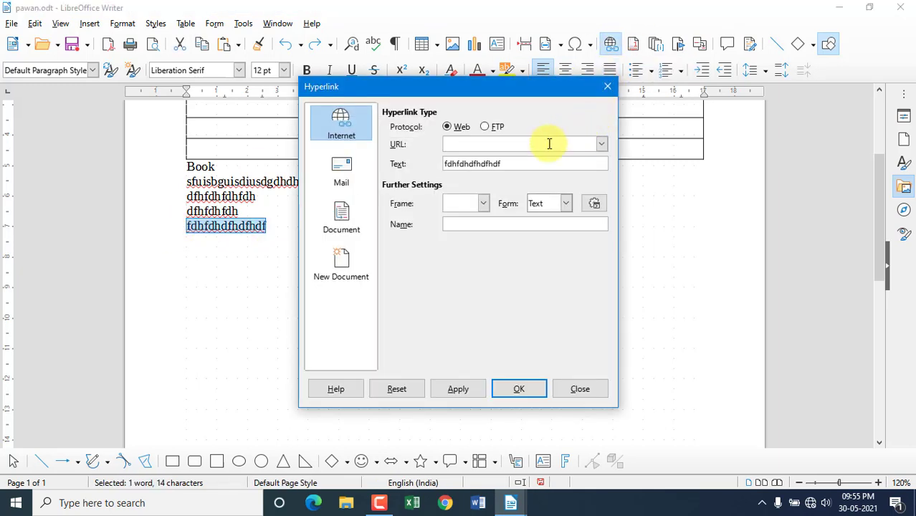
click(340, 224)
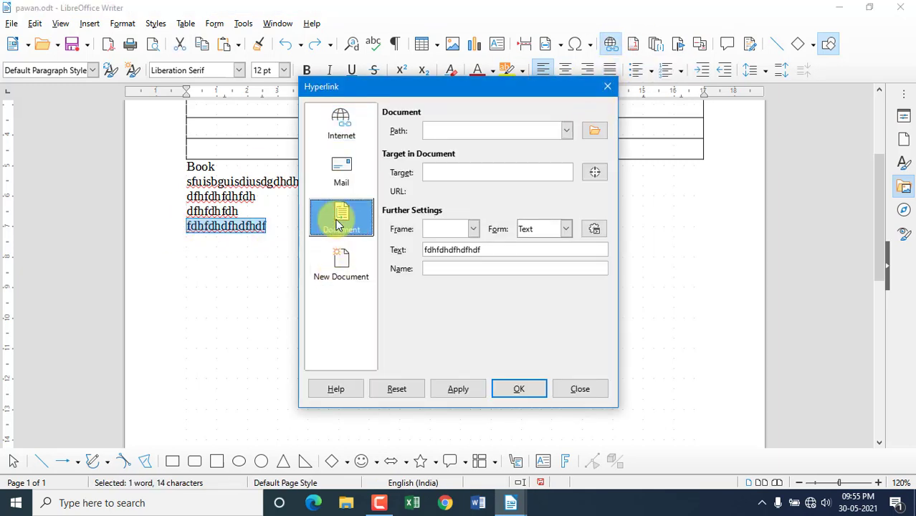
click(593, 132)
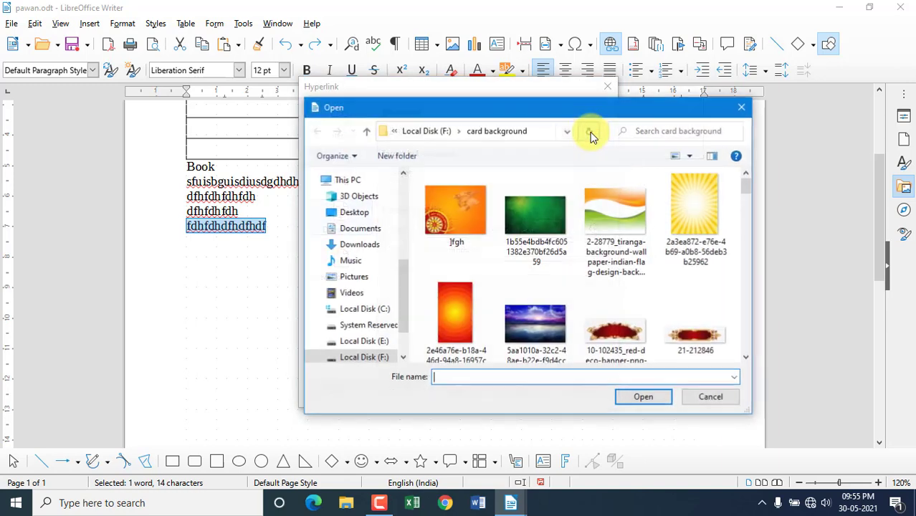
click(471, 223)
click(645, 398)
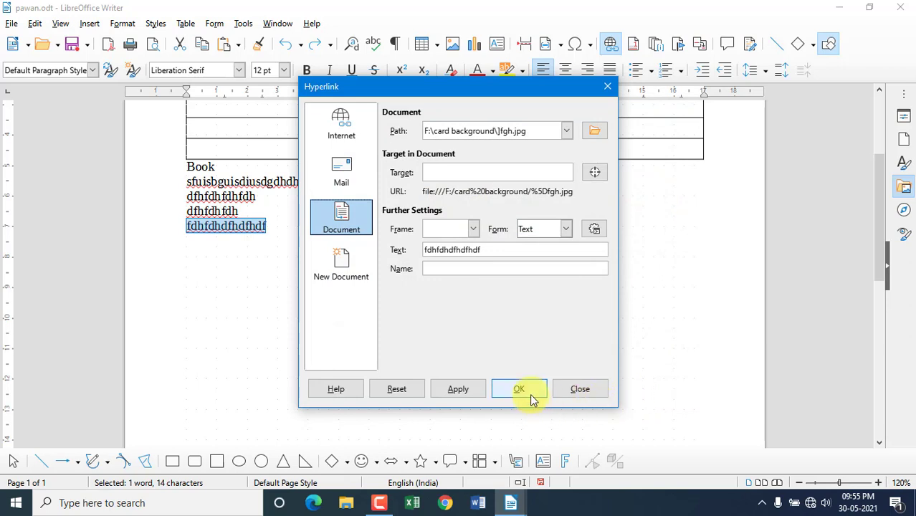
click(529, 393)
Test the hyperlink on the last line by opening its linked image, and close the image viewer
click(259, 261)
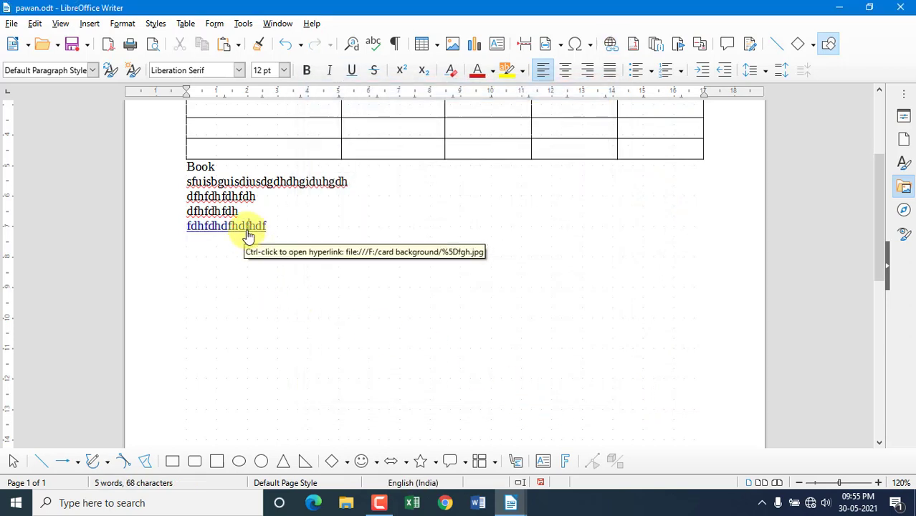
ctrl+click(248, 228)
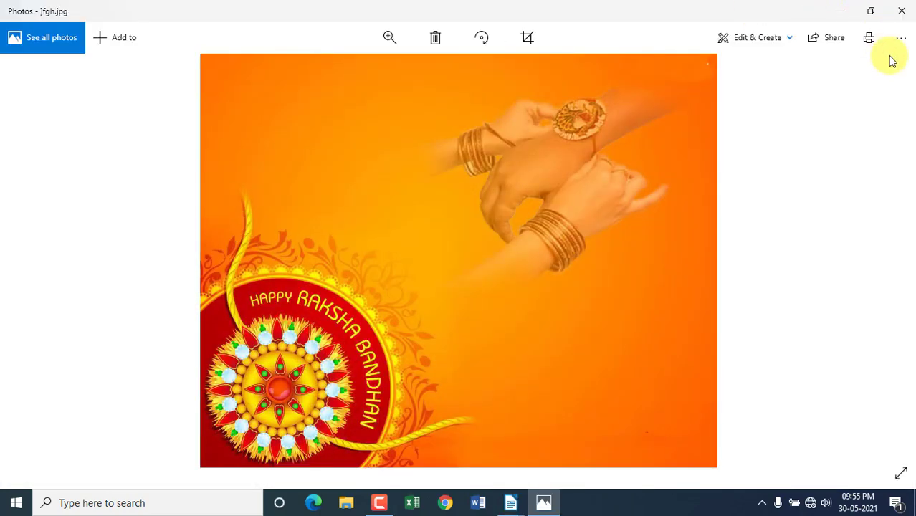
click(901, 11)
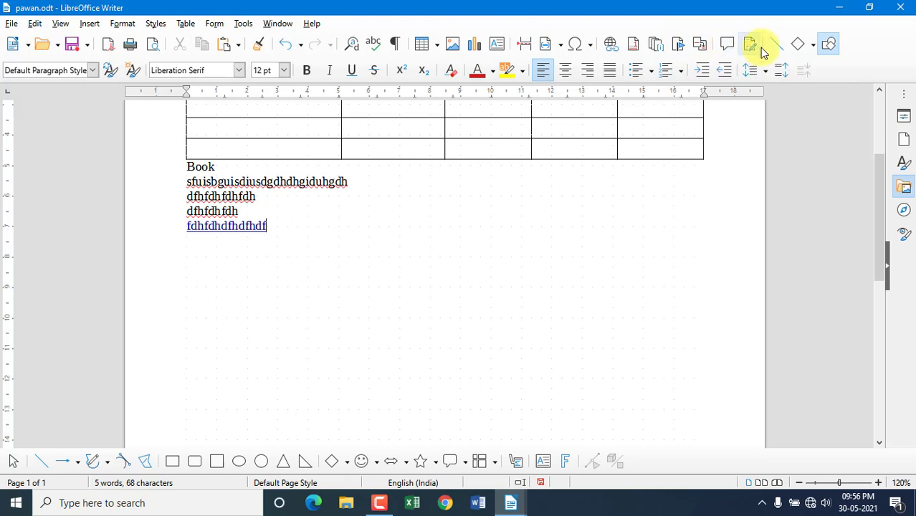
Draw an ellipse about 6.5 × 5.75 cm beside and below the filler lines, and delete it
click(812, 49)
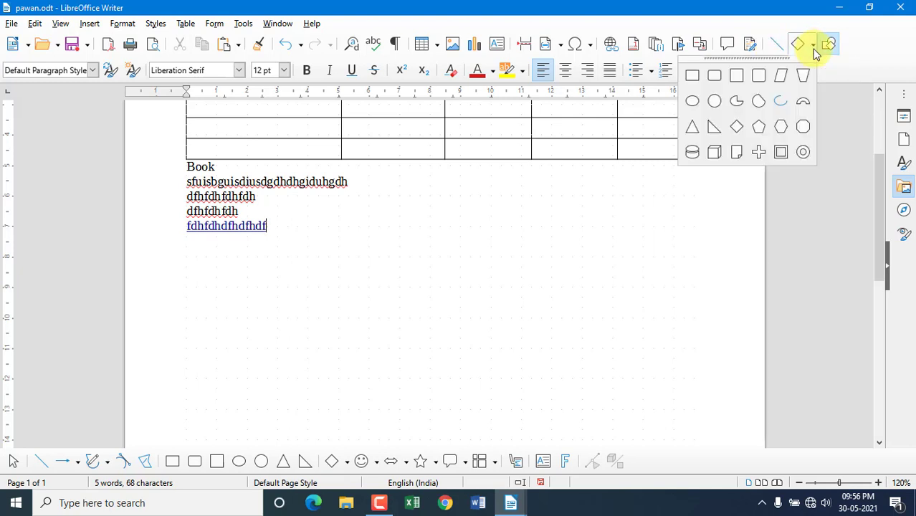
click(692, 101)
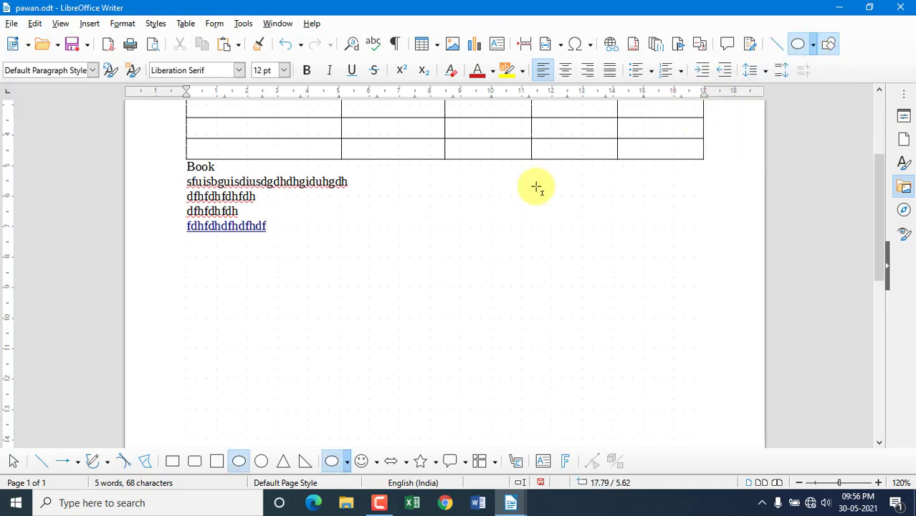
drag(321, 206, 521, 379)
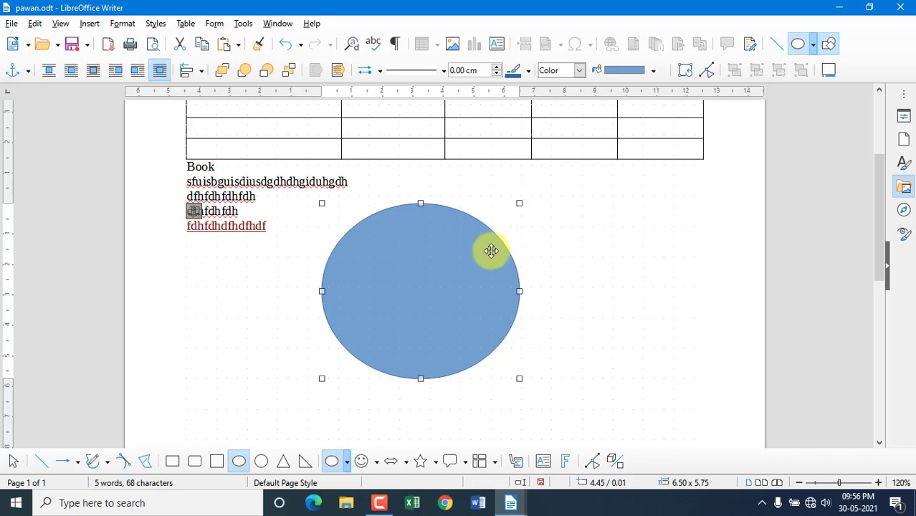
click(434, 259)
key(Delete)
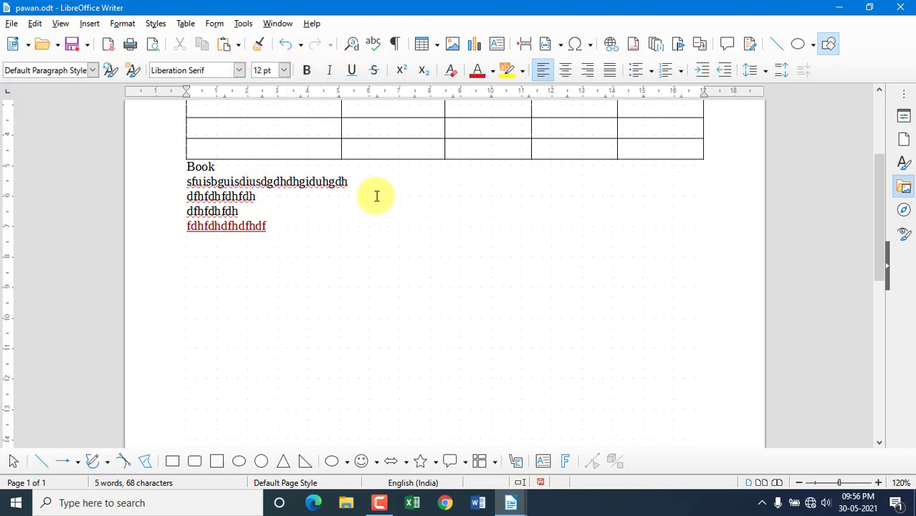
Apply the Title paragraph style to the two filler lines directly below "Book"
drag(356, 189, 157, 133)
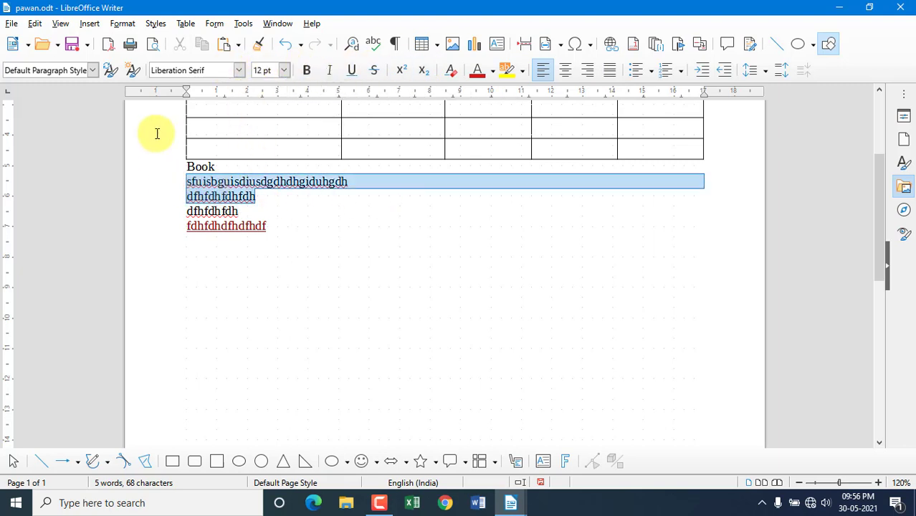
click(93, 72)
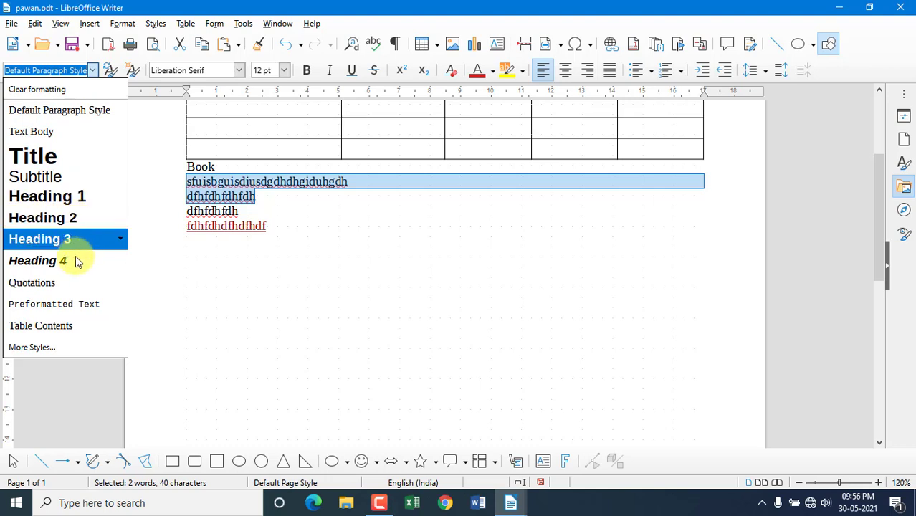
click(63, 156)
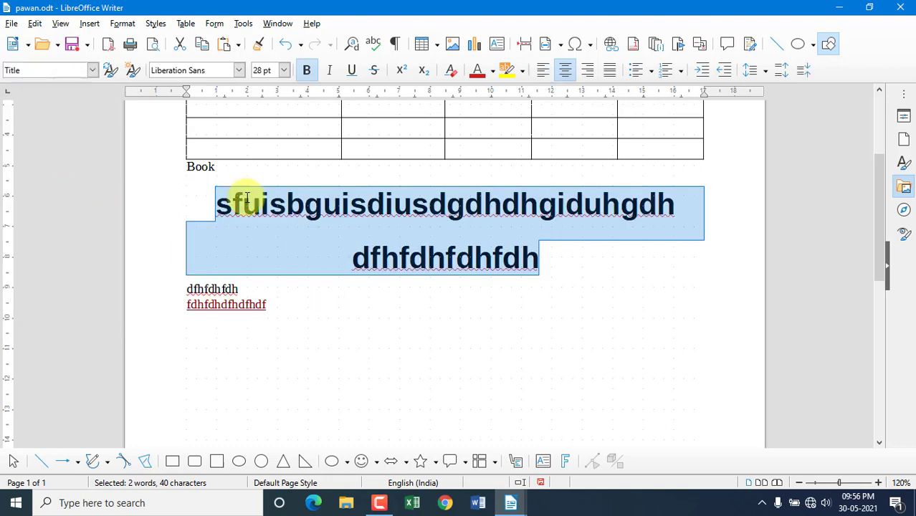
Set the font of the two title lines to Linux Biolinum G at 18 pt
click(238, 71)
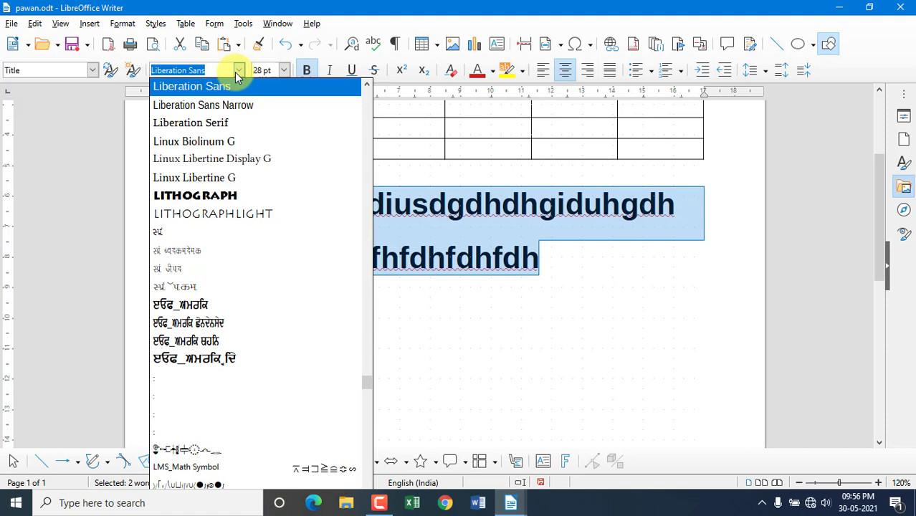
click(239, 145)
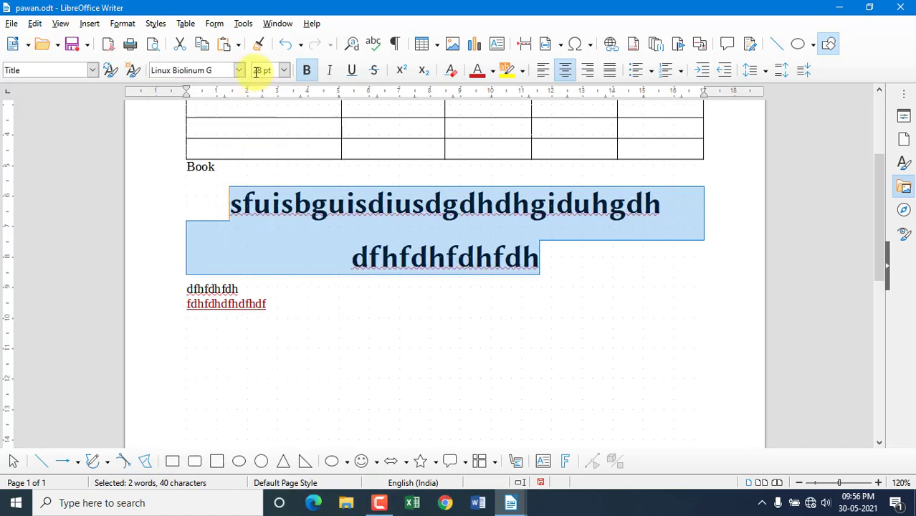
click(284, 71)
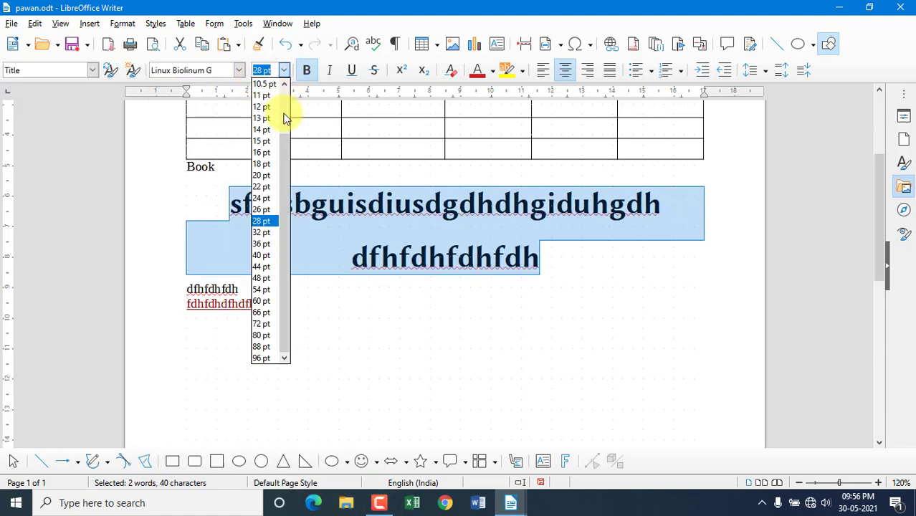
drag(286, 154, 271, 367)
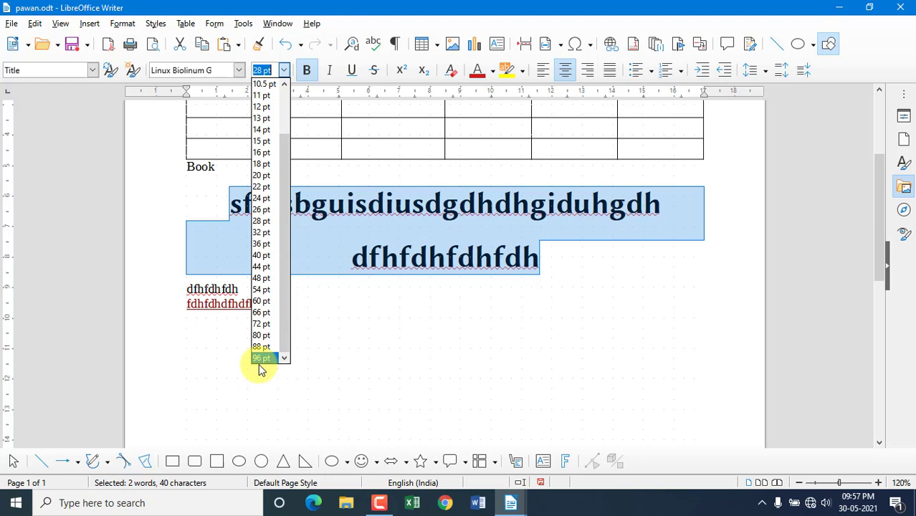
click(262, 164)
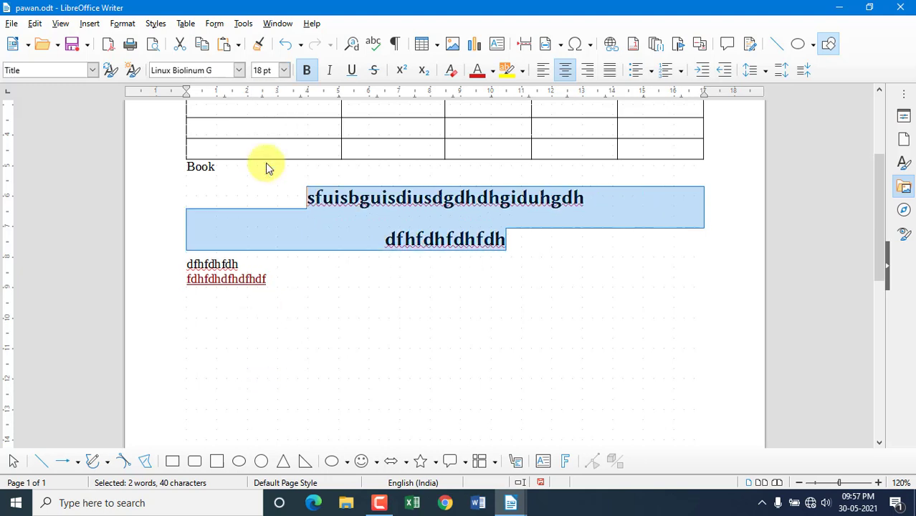
Toggle bold off and back on for the two title lines, and italicize them
click(313, 74)
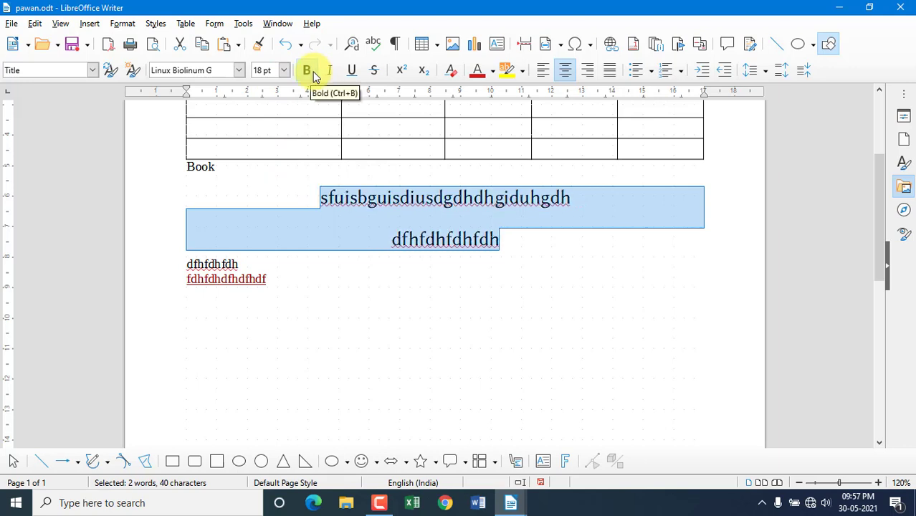
click(312, 71)
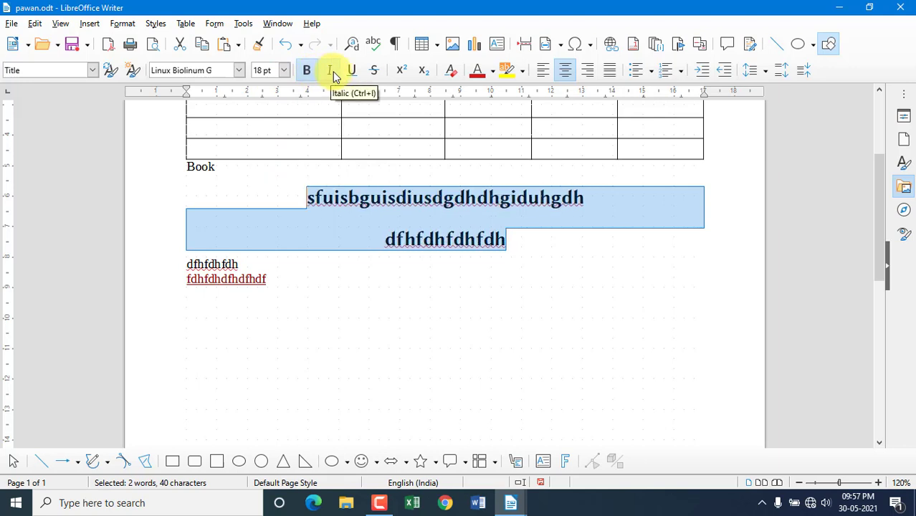
click(333, 71)
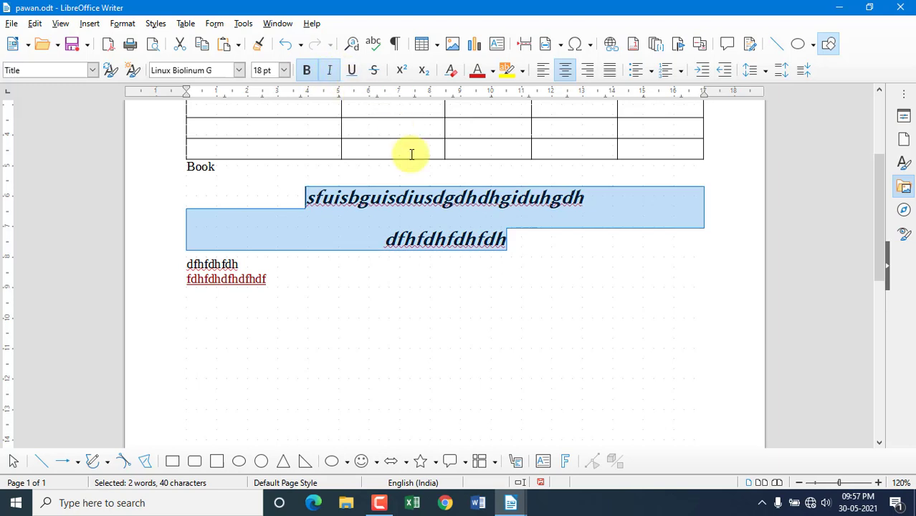
Underline the first title line "sfuisbguisdiusdgdhdhgiduhgdh" and strike through the second, "dfhfdhfdhfdh"
click(466, 246)
click(622, 211)
drag(589, 201, 296, 196)
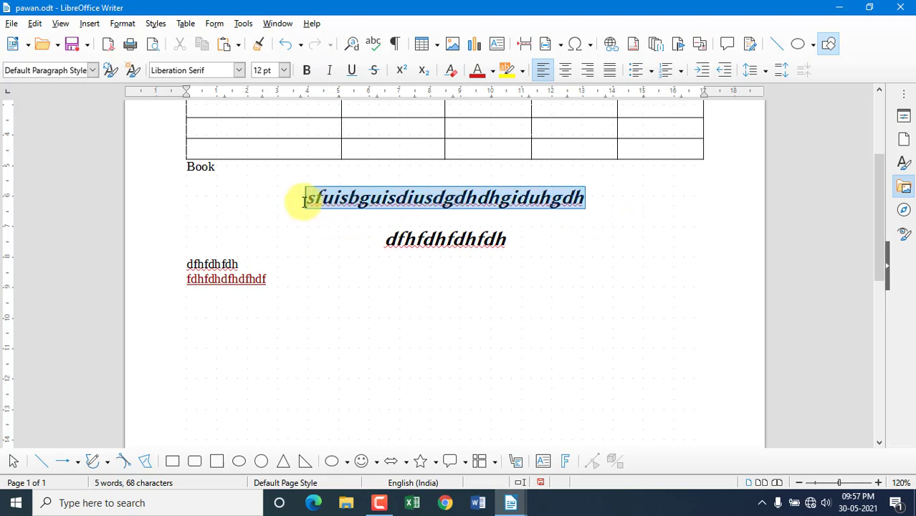
click(352, 81)
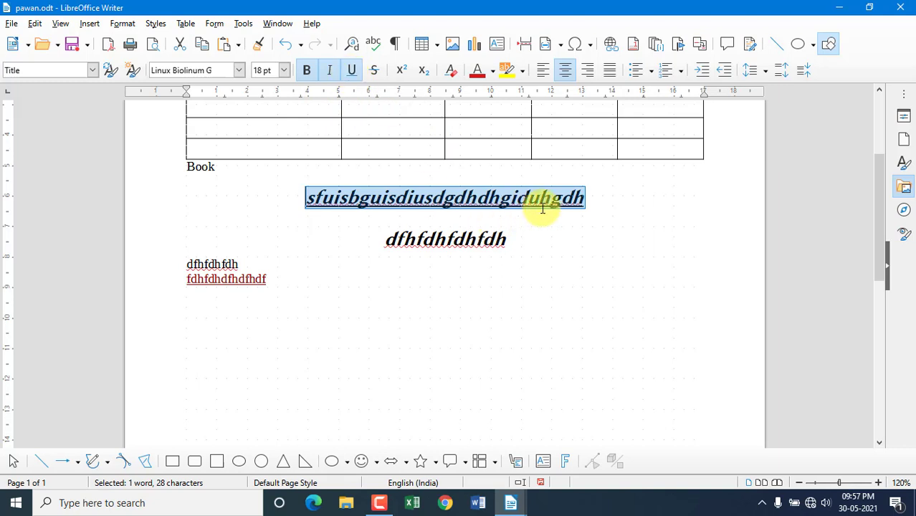
click(583, 211)
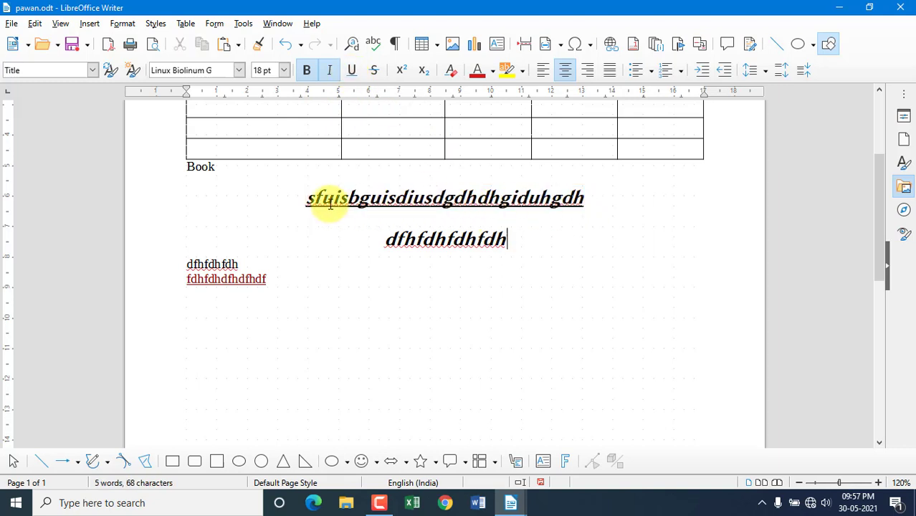
drag(525, 241, 374, 245)
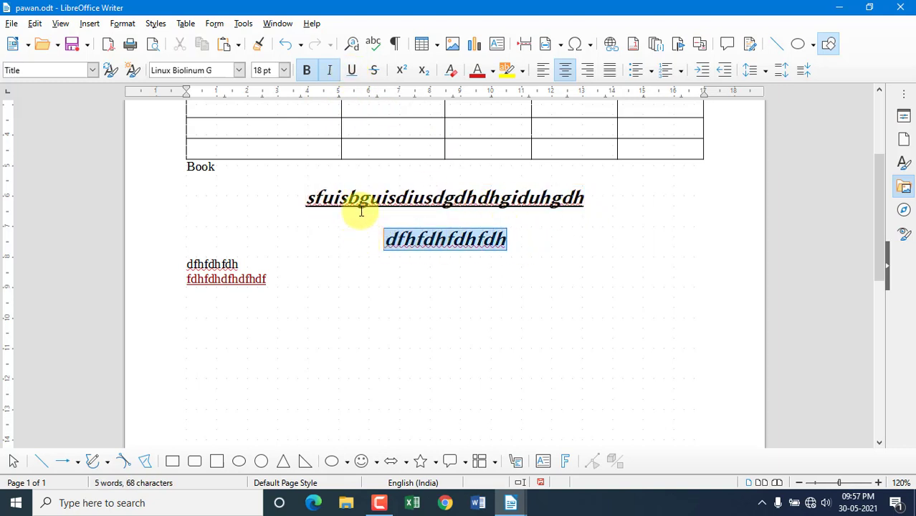
click(382, 74)
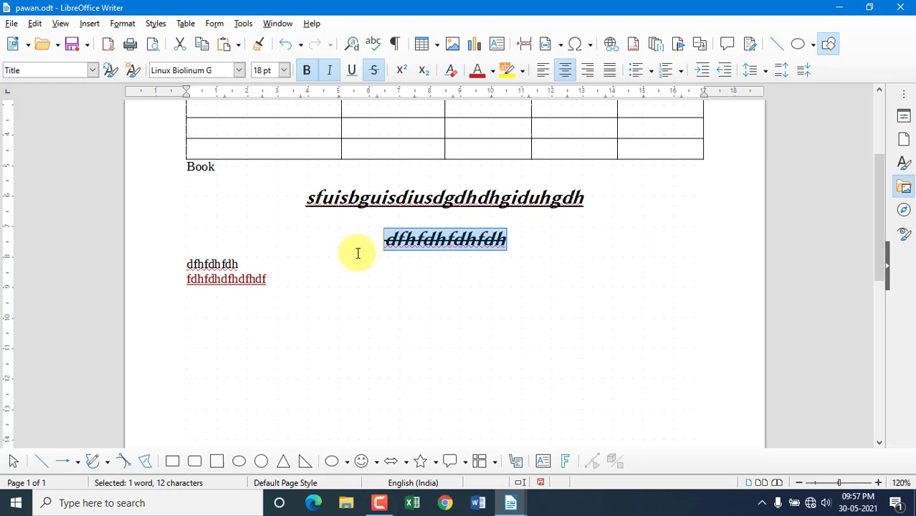
click(414, 272)
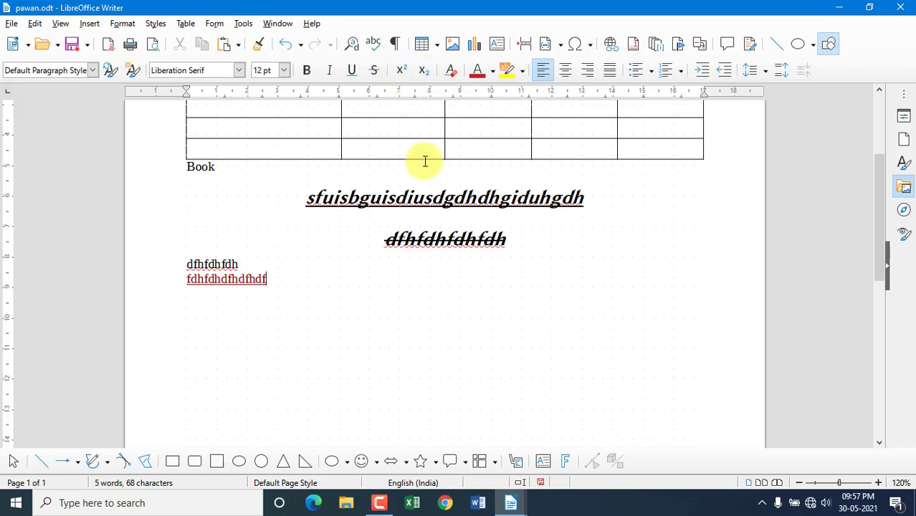
Add the line "3rd" below the hyperlink, and clear the direct formatting from it and from the two title lines
click(423, 73)
click(322, 291)
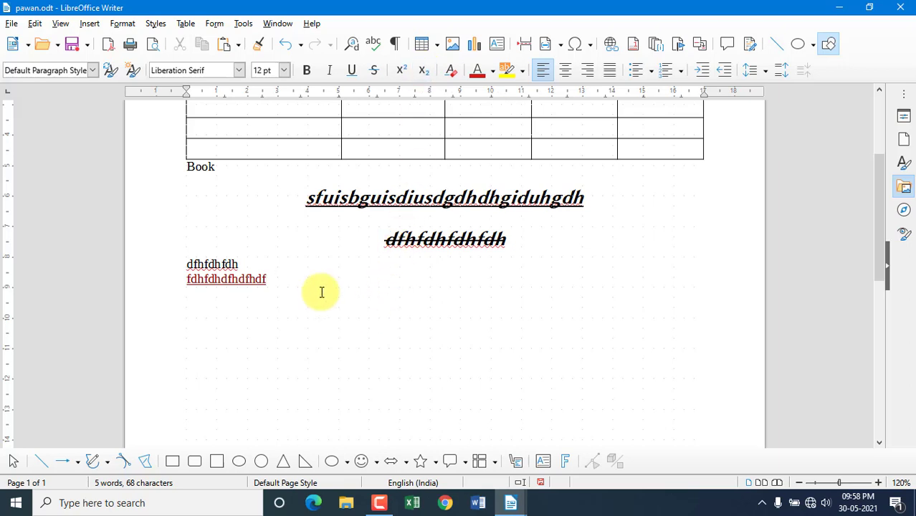
key(Return)
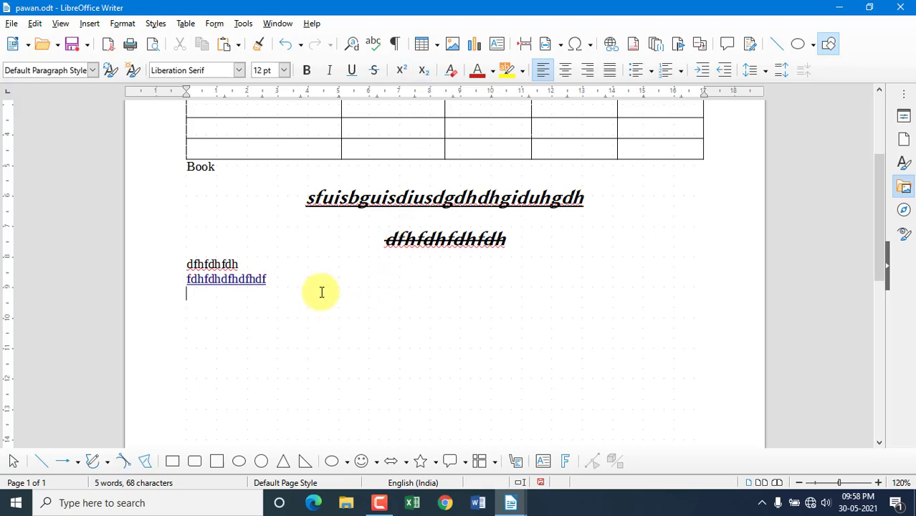
text(3rd)
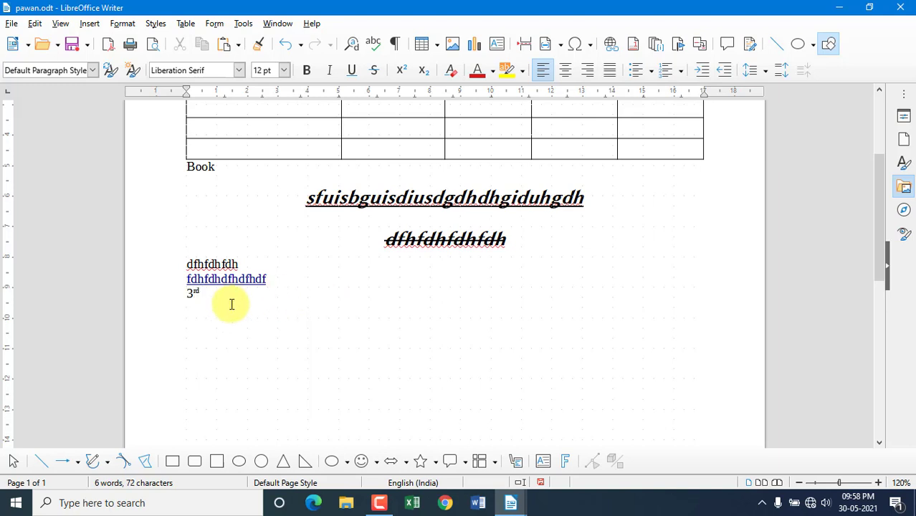
drag(203, 291, 196, 290)
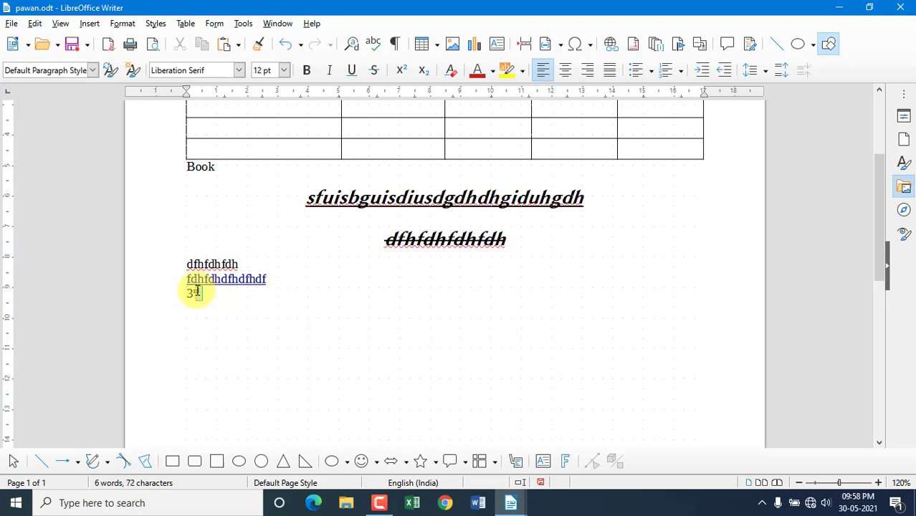
click(423, 70)
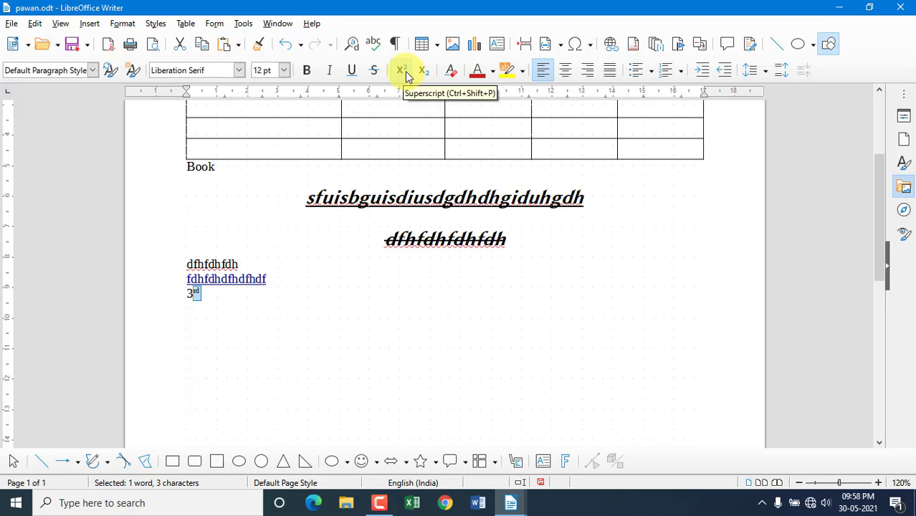
click(450, 74)
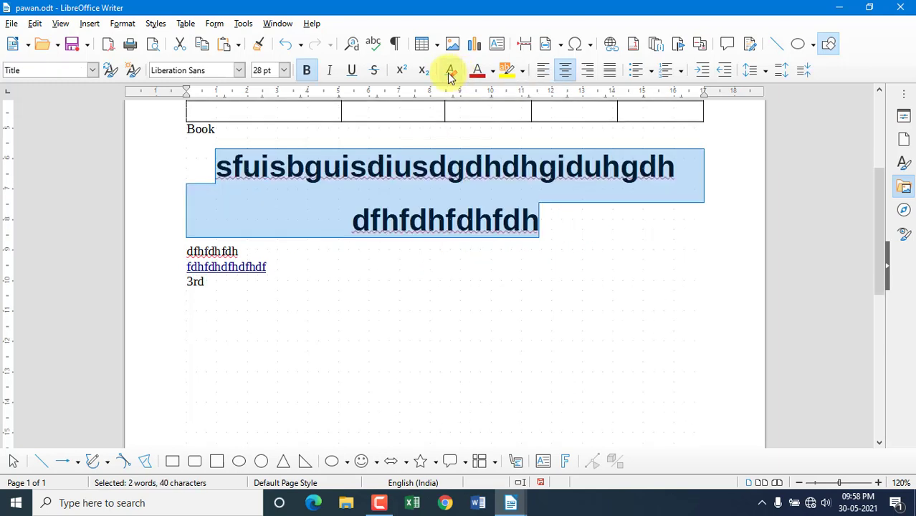
Add three filler lines below "3rd": "vdgyfvgsuyf", "dfgdhgudshg" and "dgdgd"
click(242, 292)
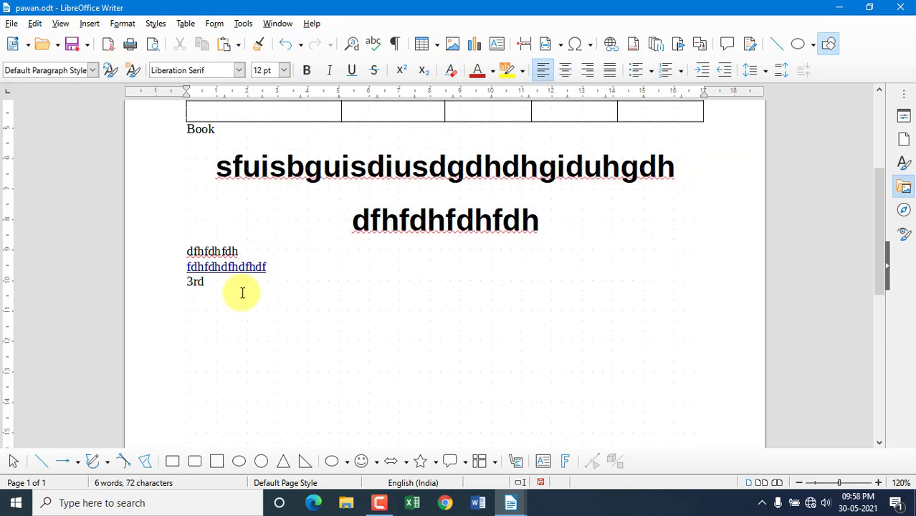
text(vdgyfvgsuyf)
key(Return)
text(dfgdhgudshg)
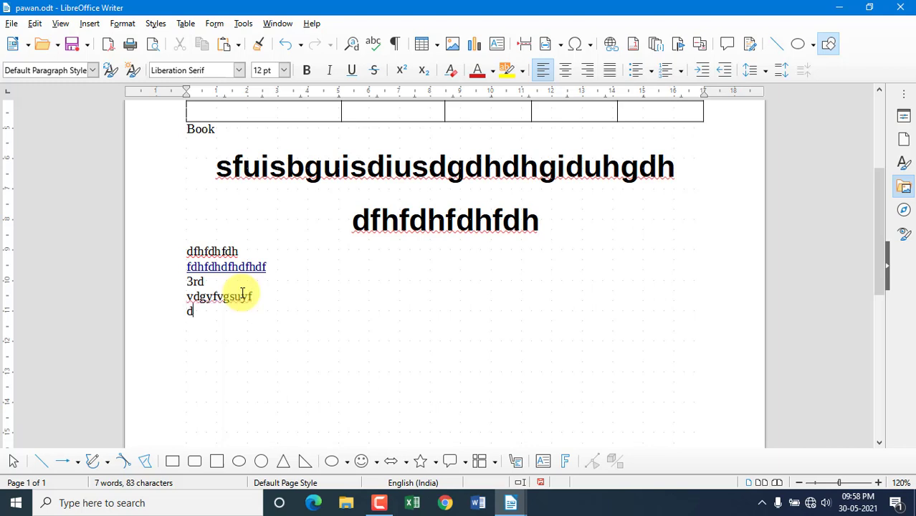
key(Return)
text(dgdgd)
Format the last three filler lines in Dark Red 2, bold, at 32 pt, and clear that direct formatting
key(shift+Home)
key(shift+Up)
key(shift+Up)
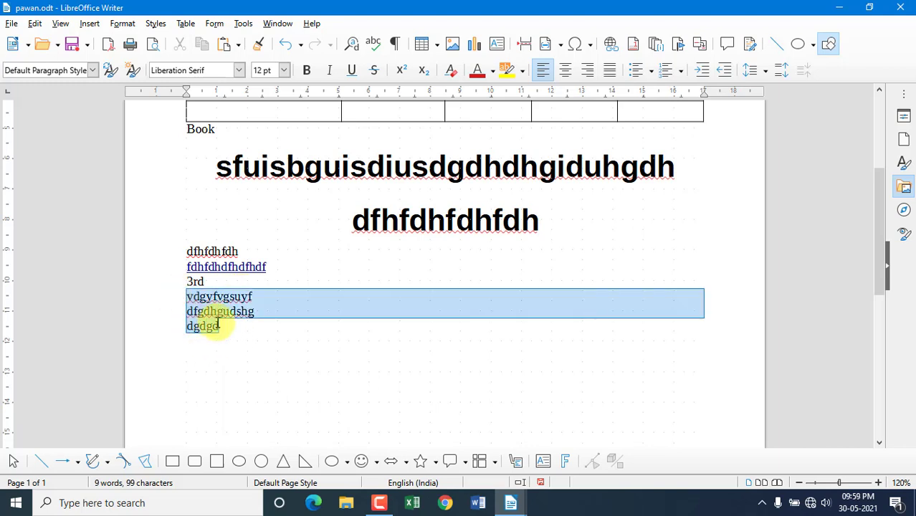
click(479, 71)
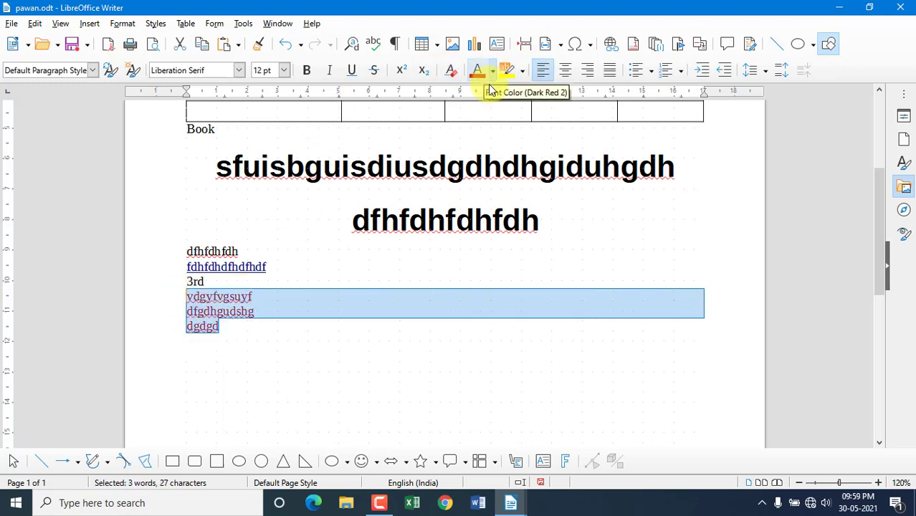
click(308, 75)
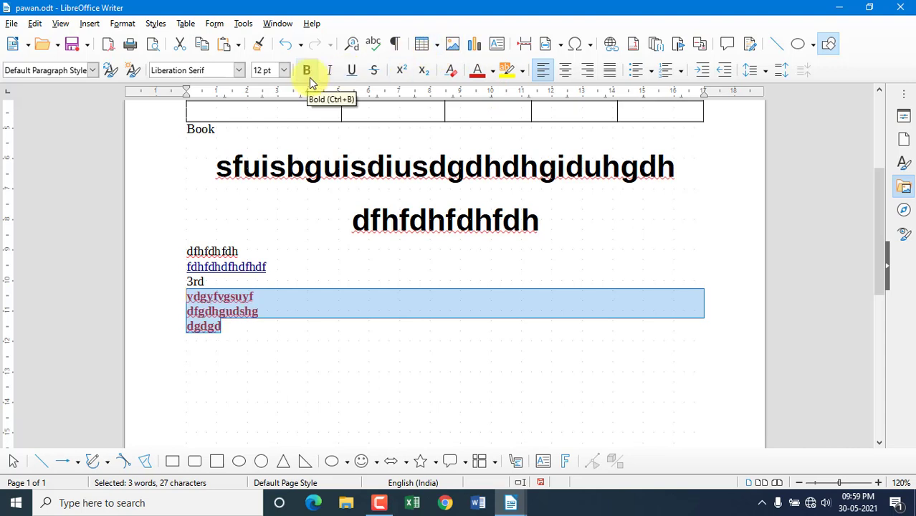
click(284, 70)
click(262, 240)
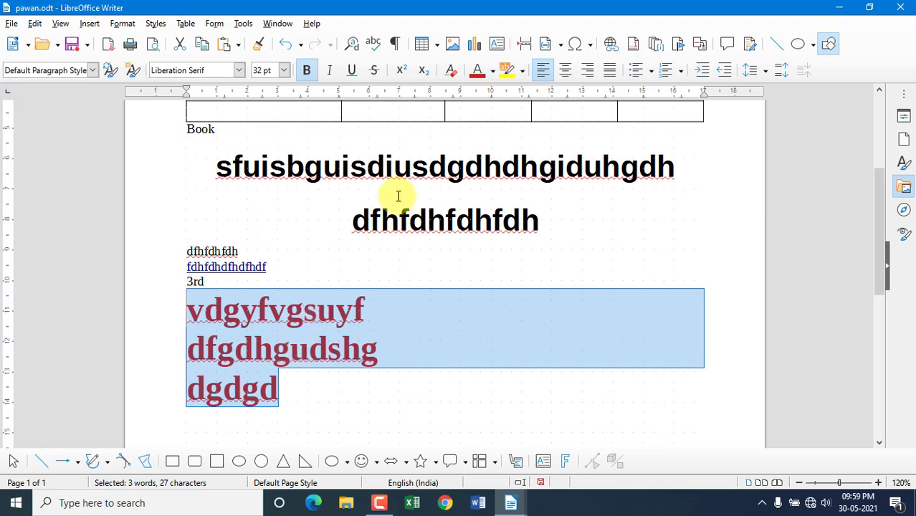
click(450, 71)
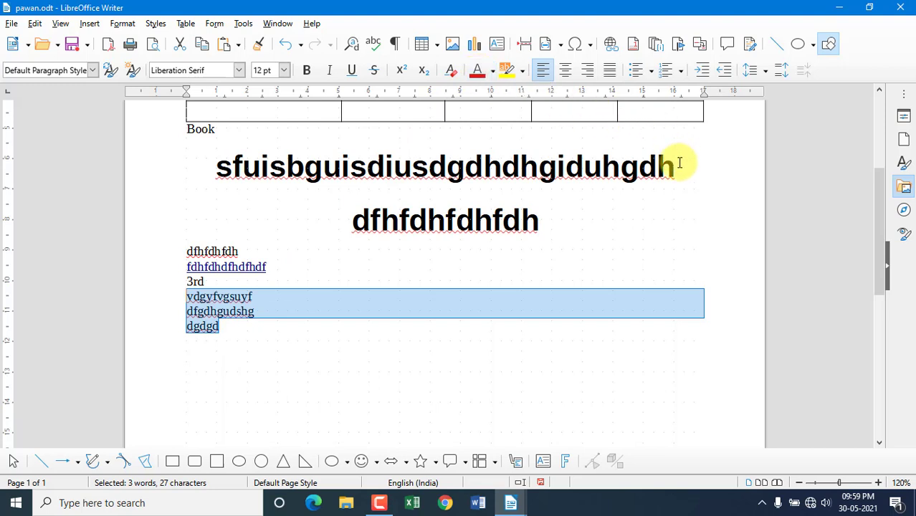
Color the first title line "sfuisbguisdiusdgdhdhgiduhgdh" red
drag(675, 167, 203, 172)
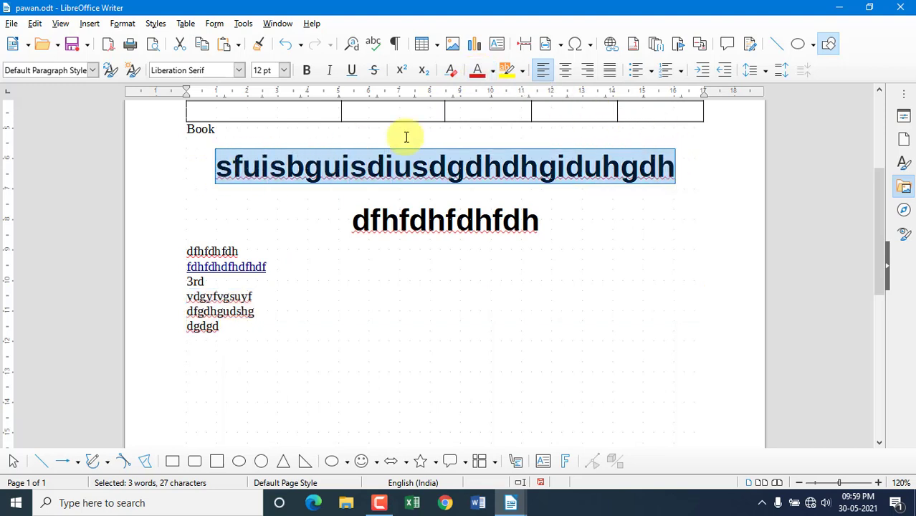
click(493, 70)
click(521, 167)
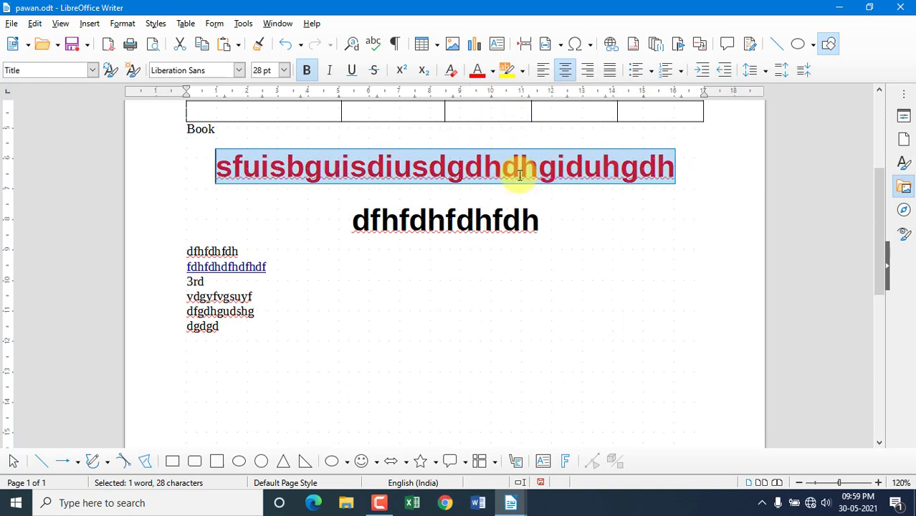
click(528, 282)
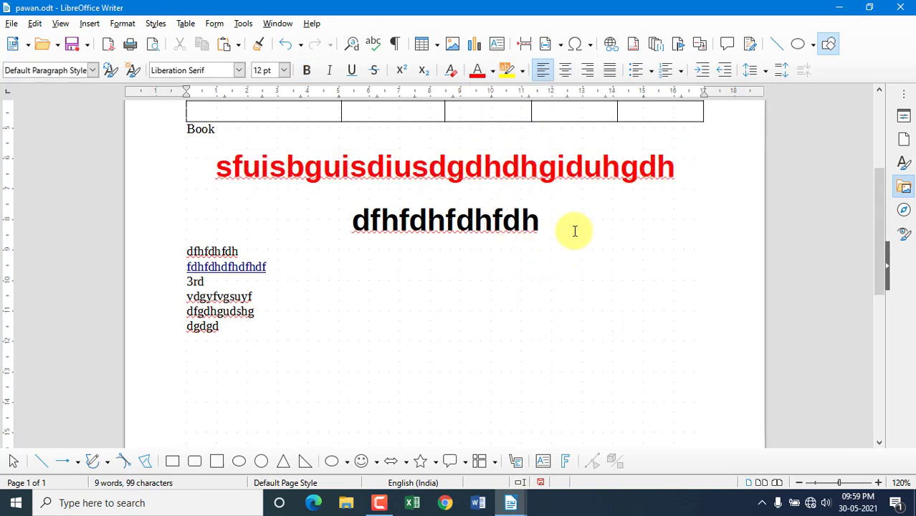
Highlight the first title line, "sfuisbguisdiusdgdhdhgiduhgdh", in yellow
drag(685, 165, 213, 167)
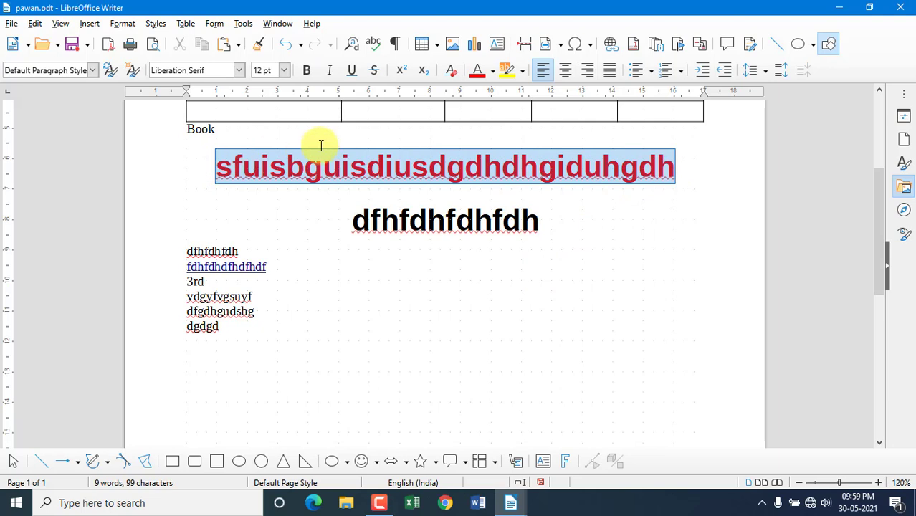
click(522, 71)
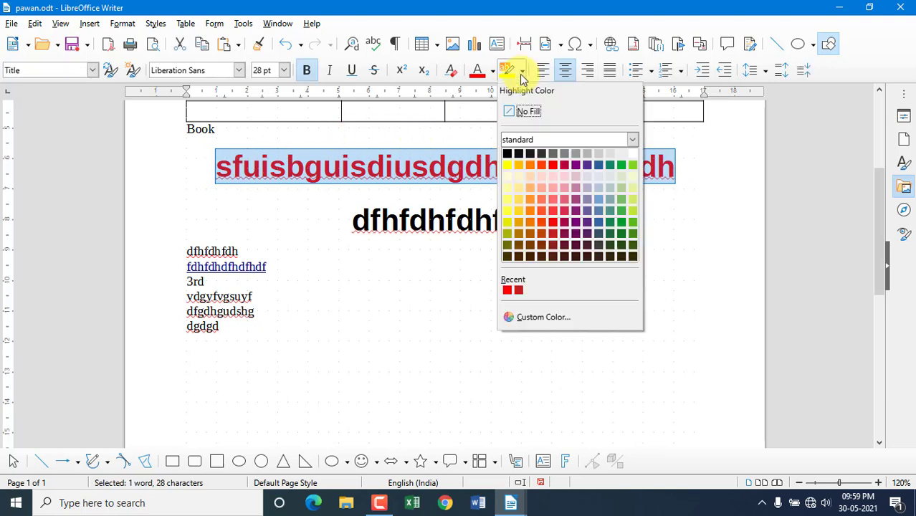
click(508, 205)
click(423, 166)
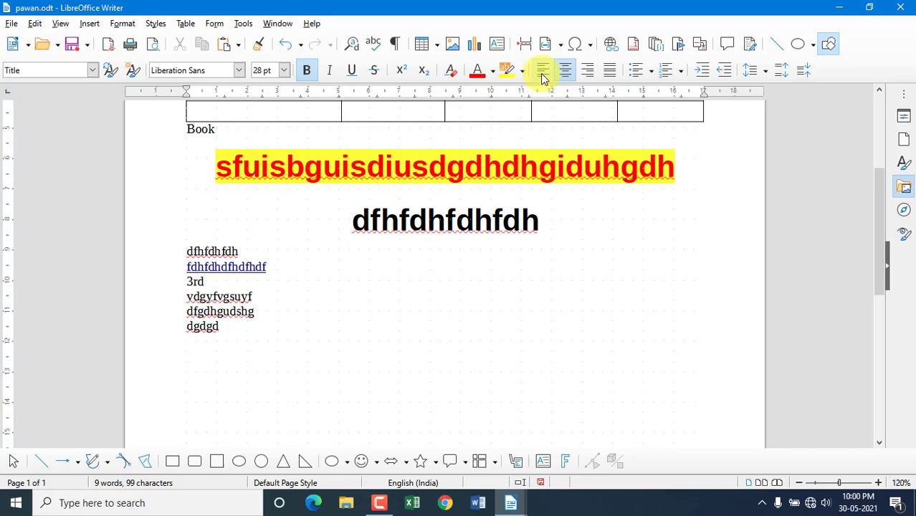
Below "dgdgd", add centered lines "jgjgjgjg", "gjgjgjg", "gjgjgj" and right-aligned lines "dgjifjidjfhfhfgh", "fhfhjfuhufdihf", "hfhjfiojhifoh"
click(241, 332)
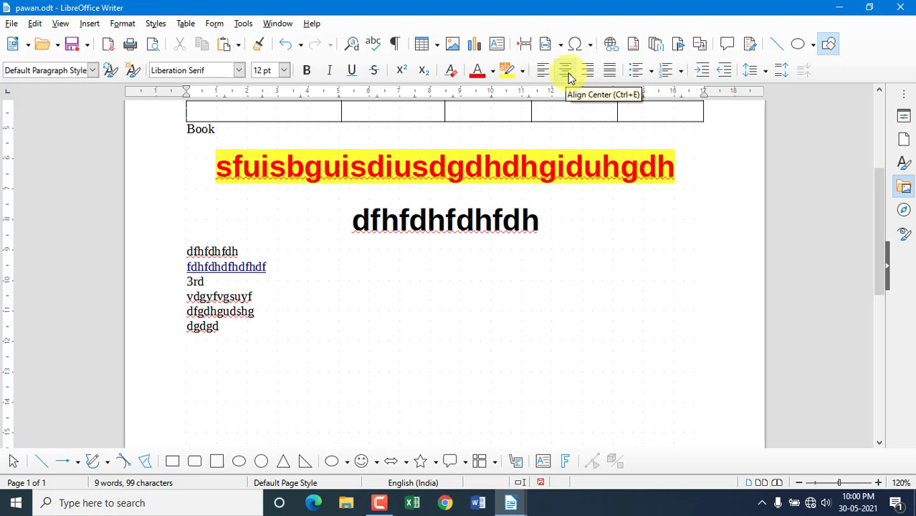
text(jgjgjgjg)
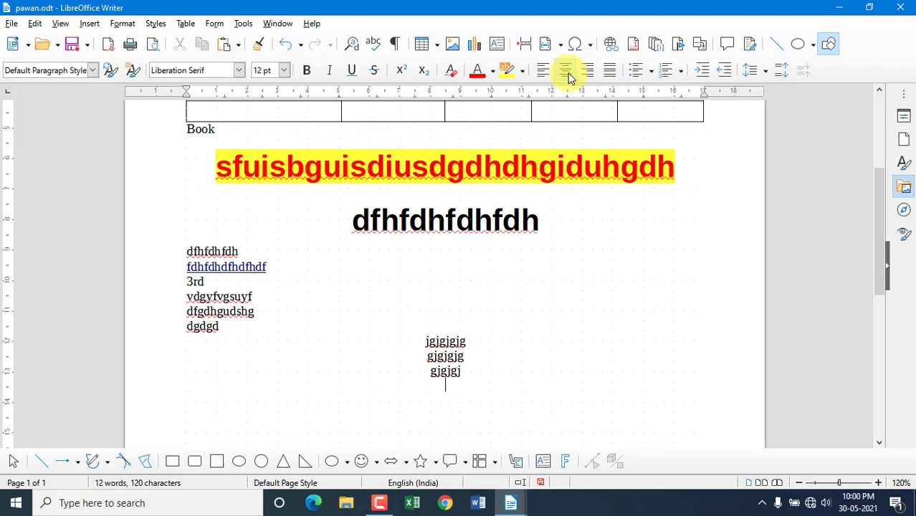
click(584, 74)
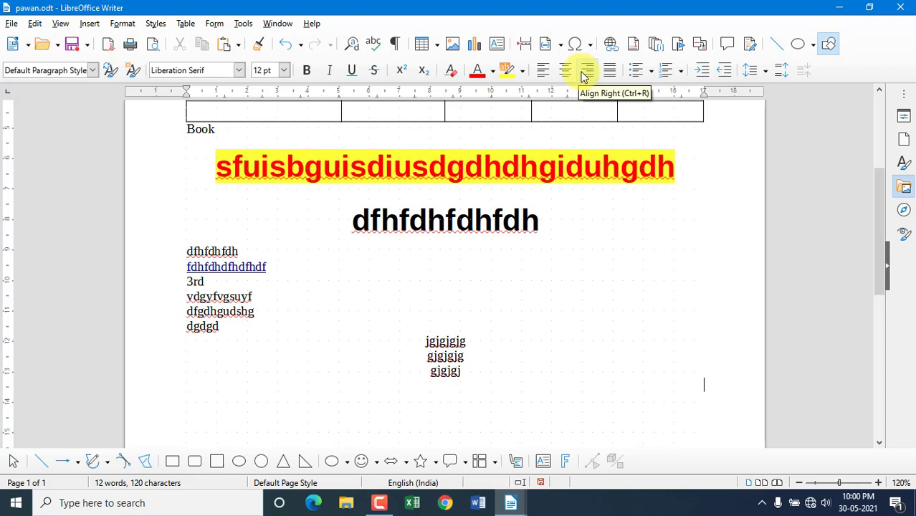
text(dgjifjidjfhfhfgh)
key(Return)
text(fhfhjfuhufdihf)
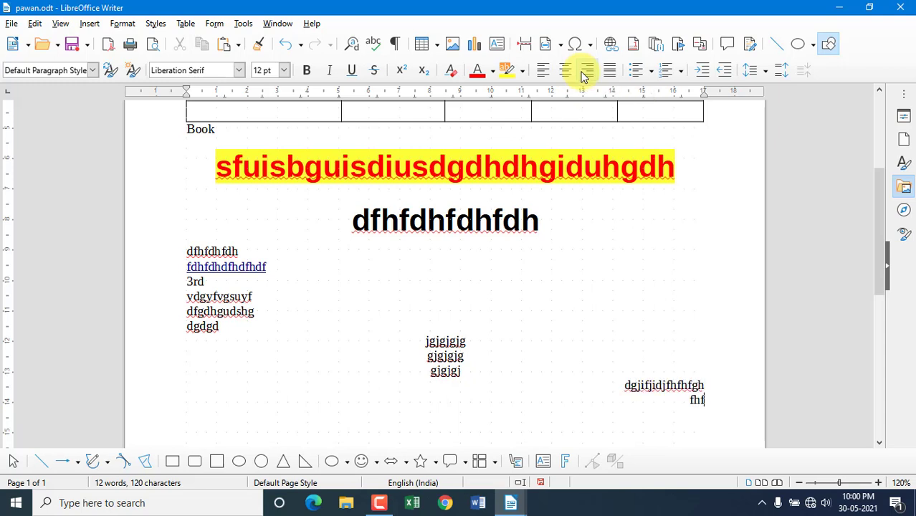
key(Return)
text(hfhjfiojhifoh)
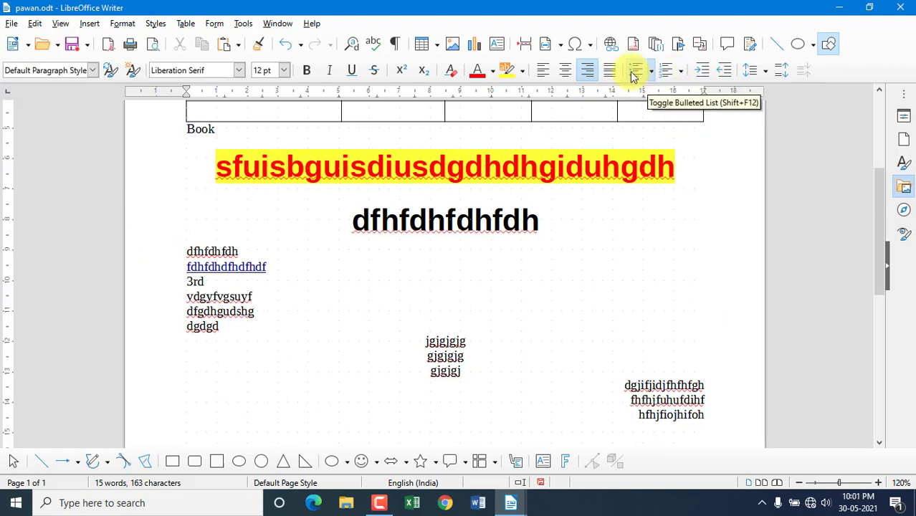
Apply check mark bullets to the lines from the second title line through "dgdgd", and replace them with 1) 2) 3) numbering
click(695, 276)
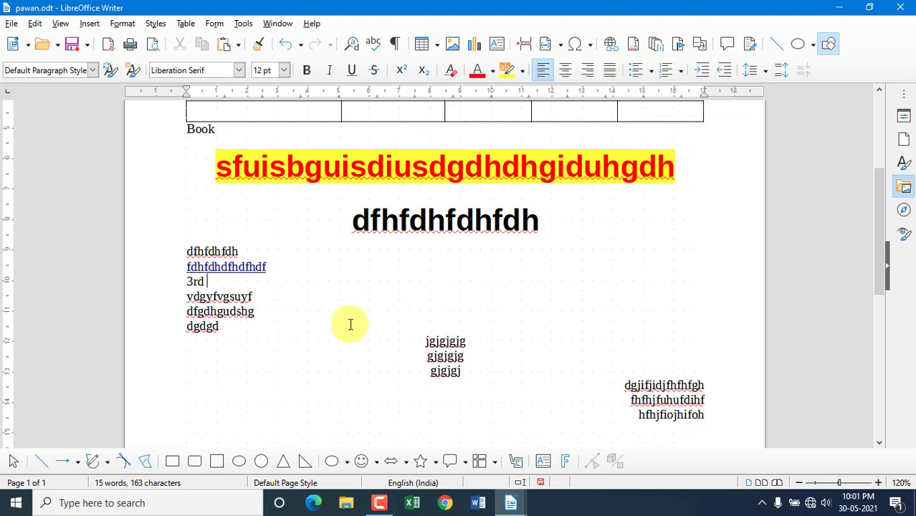
drag(235, 324, 180, 231)
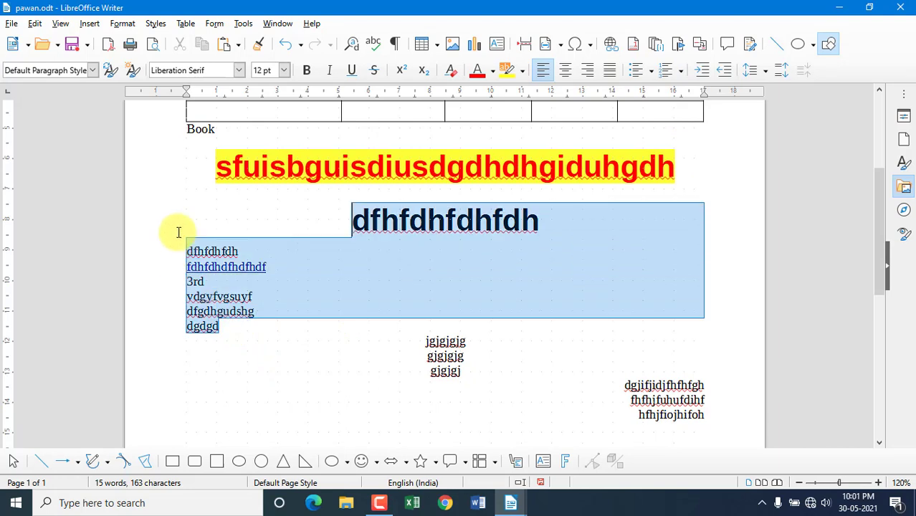
click(651, 70)
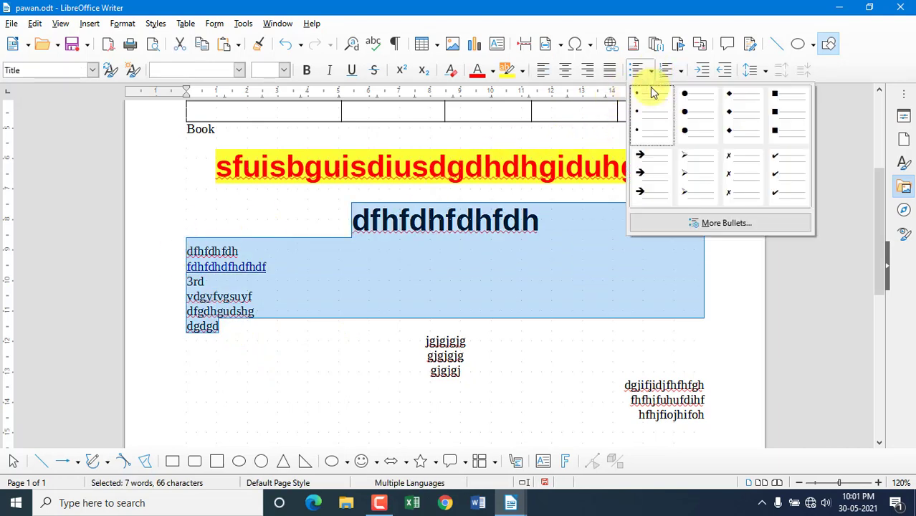
click(772, 183)
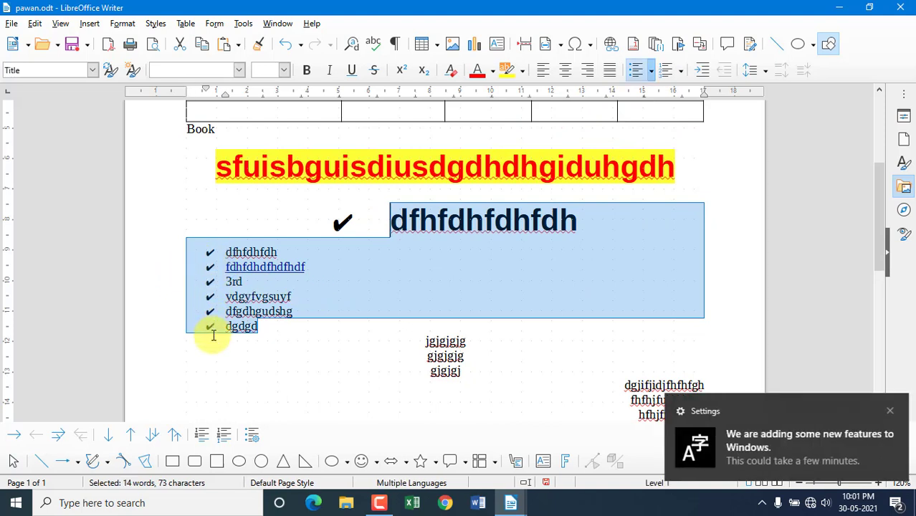
click(681, 71)
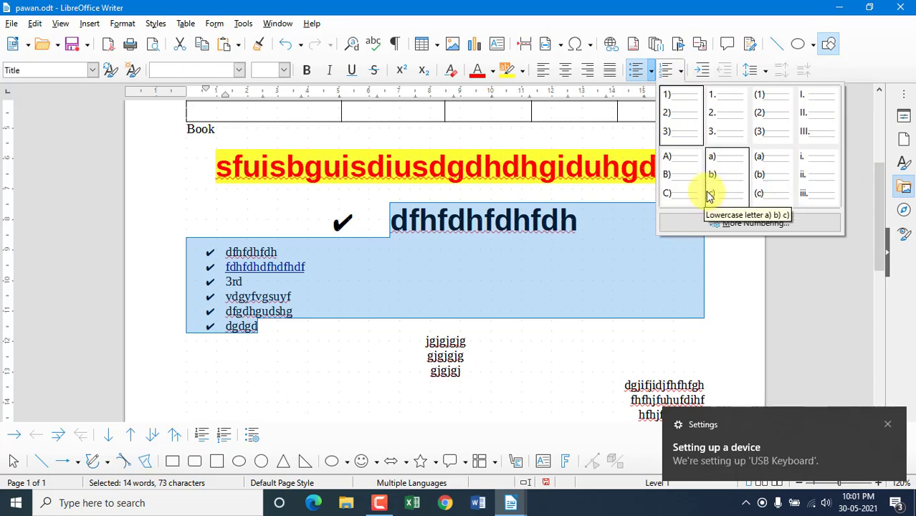
click(687, 120)
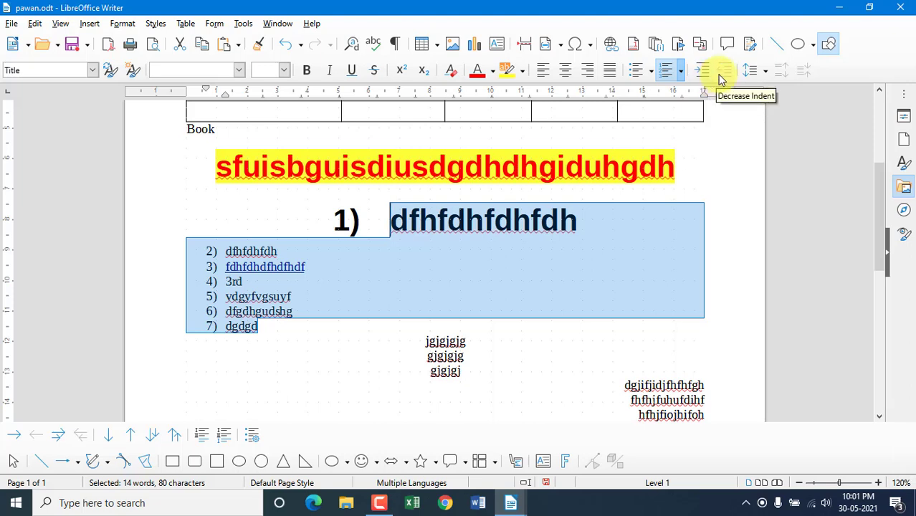
click(266, 363)
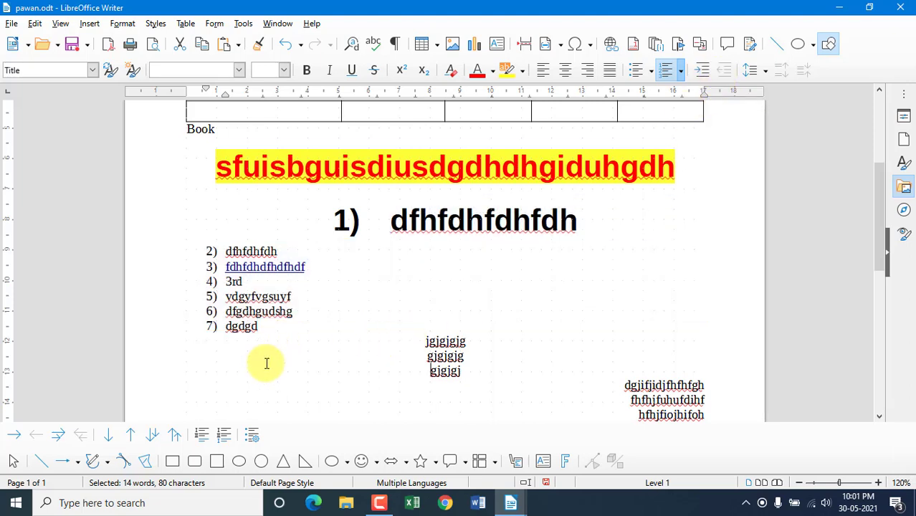
Increase the indent of the highlighted title line three times and decrease it twice
scroll(266, 363, up, 5)
scroll(265, 363, down, 4)
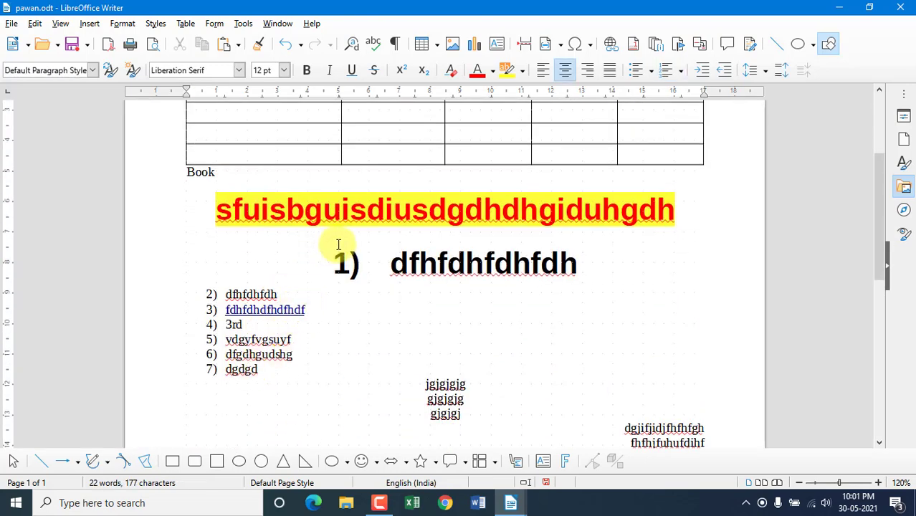
drag(692, 210, 212, 209)
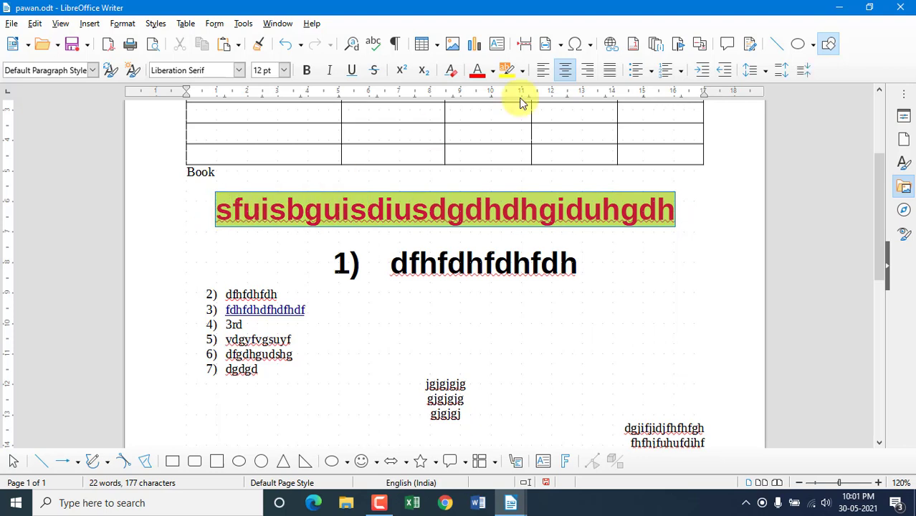
click(703, 75)
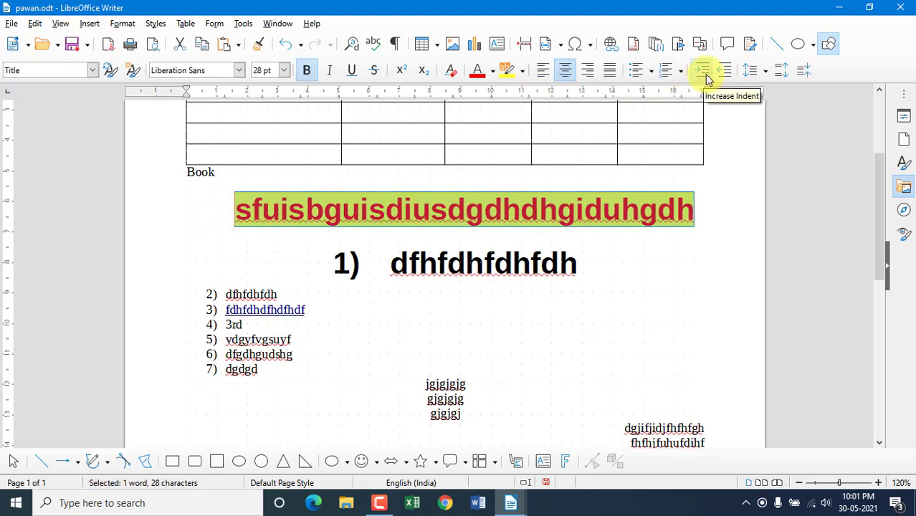
click(703, 75)
click(704, 76)
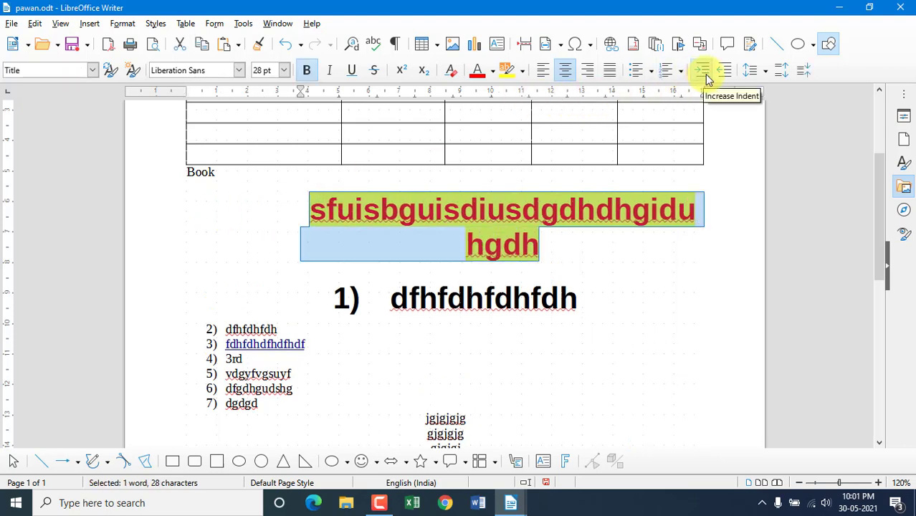
click(725, 72)
click(725, 72)
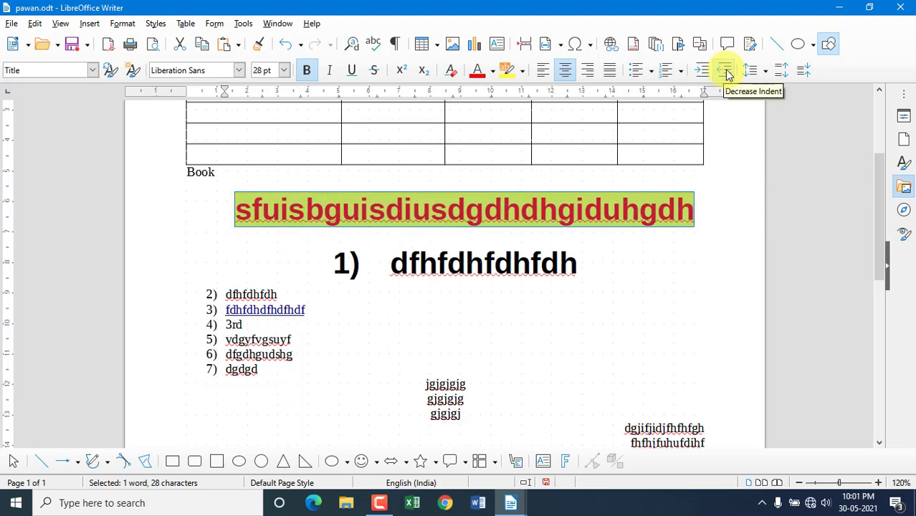
Set the line spacing of numbered items 2 to 7 to 1.15, and change it to 1.5
drag(259, 368, 194, 295)
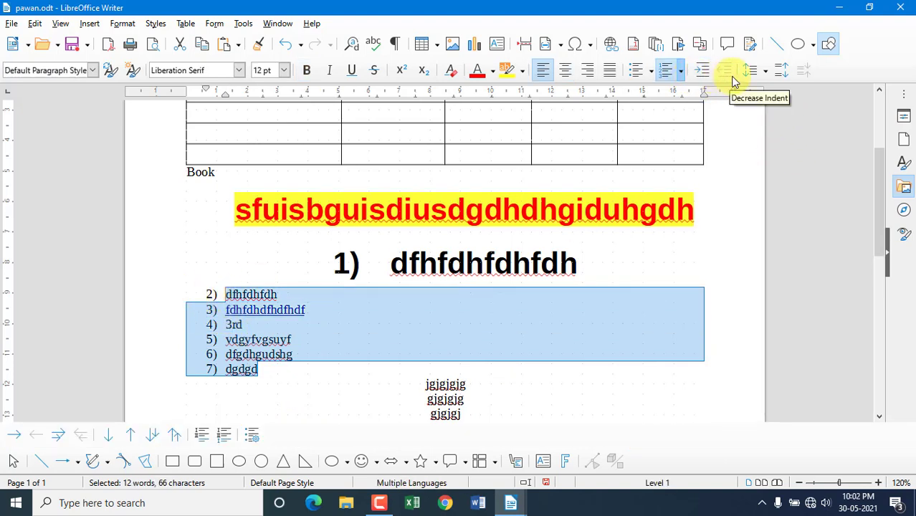
click(752, 71)
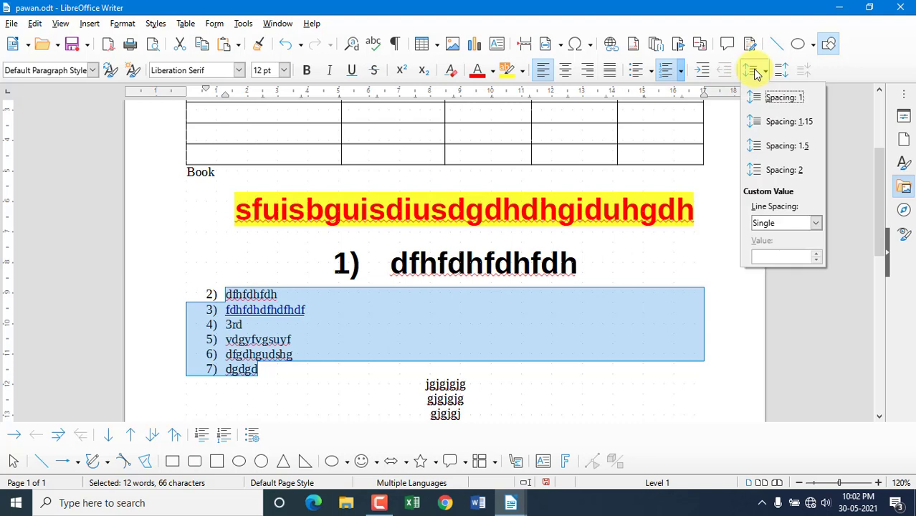
click(769, 123)
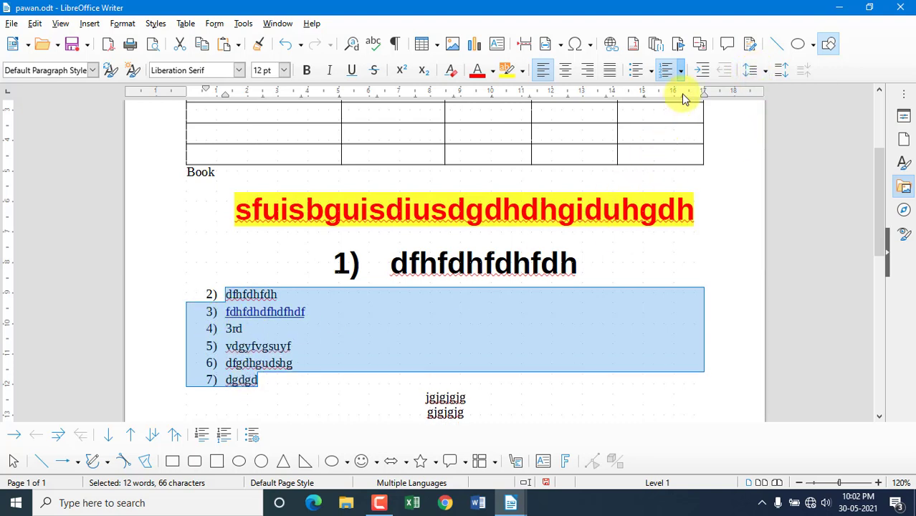
click(765, 73)
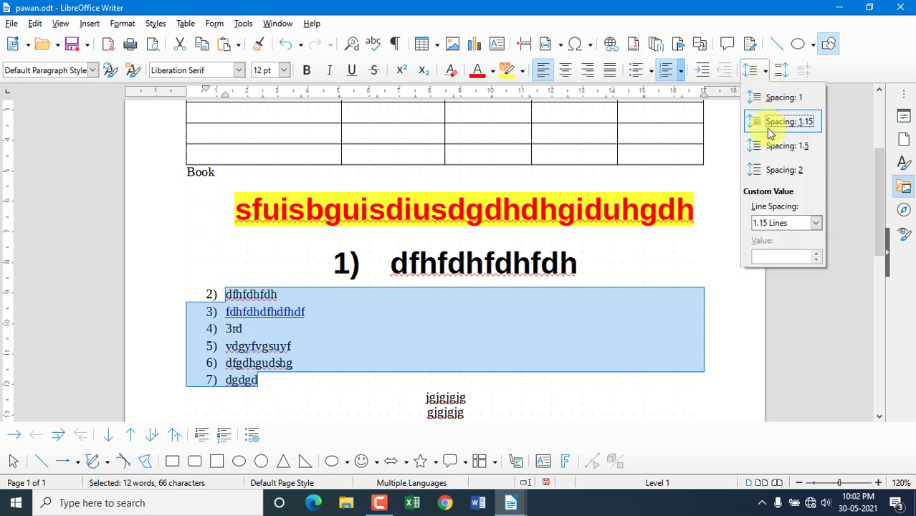
click(778, 147)
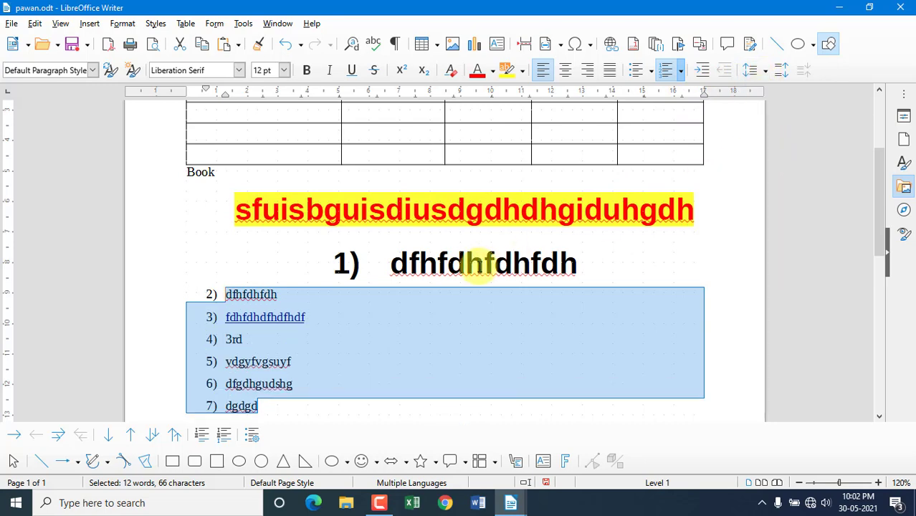
Delete the entire contents of the document, including the table
scroll(357, 301, down, 2)
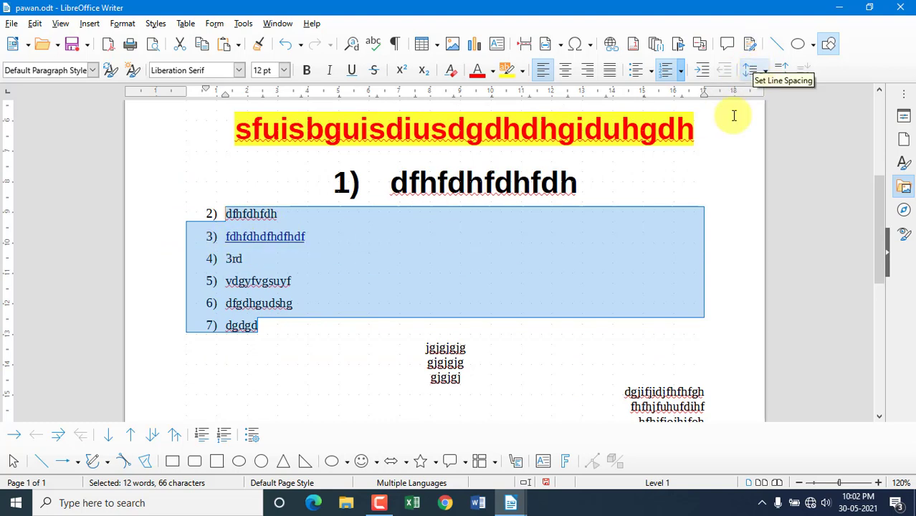
click(352, 334)
key(ctrl+a)
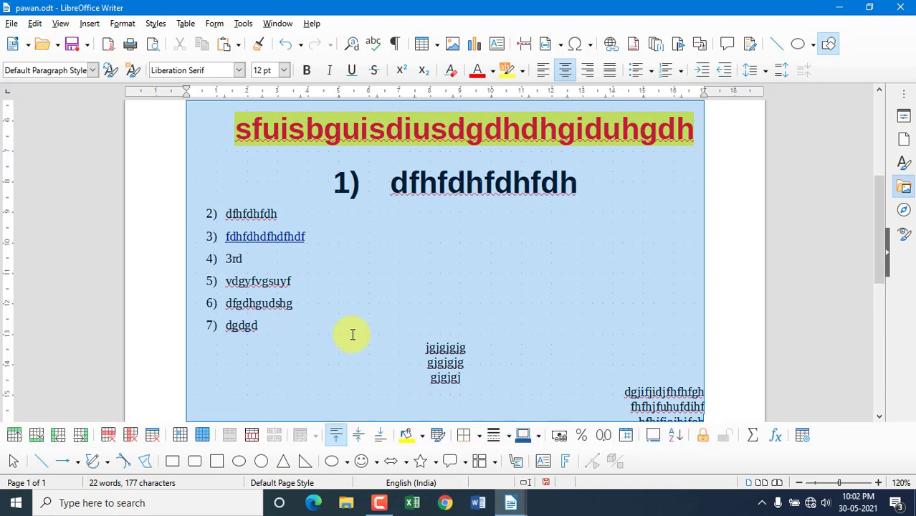
key(Delete)
key(Delete)
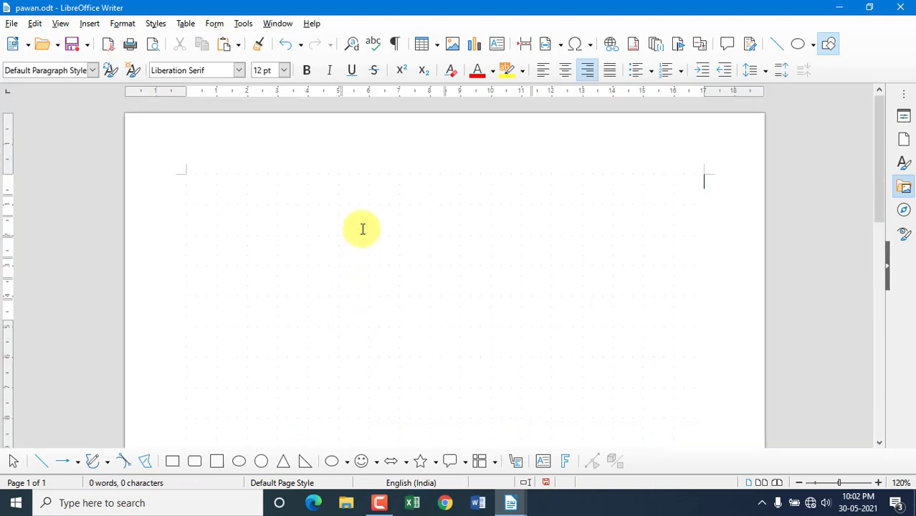
Enter two long left-aligned filler paragraphs at 28 pt, starting with "sufgusdigfiusdgh" and "sdufgysd8ygsiudyh"
click(544, 71)
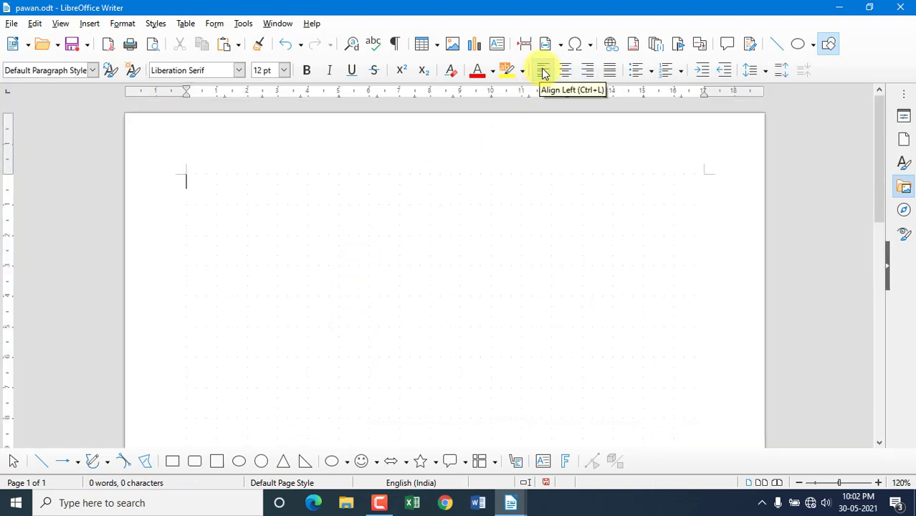
click(283, 69)
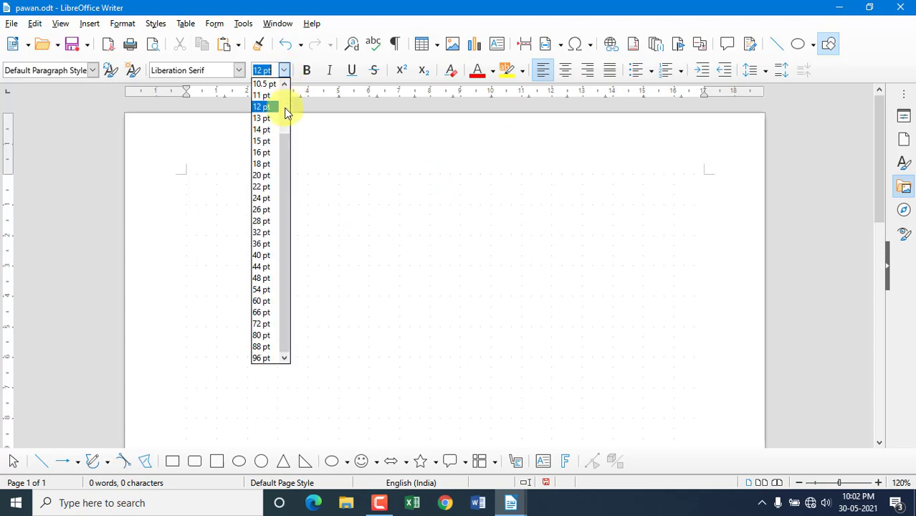
click(269, 222)
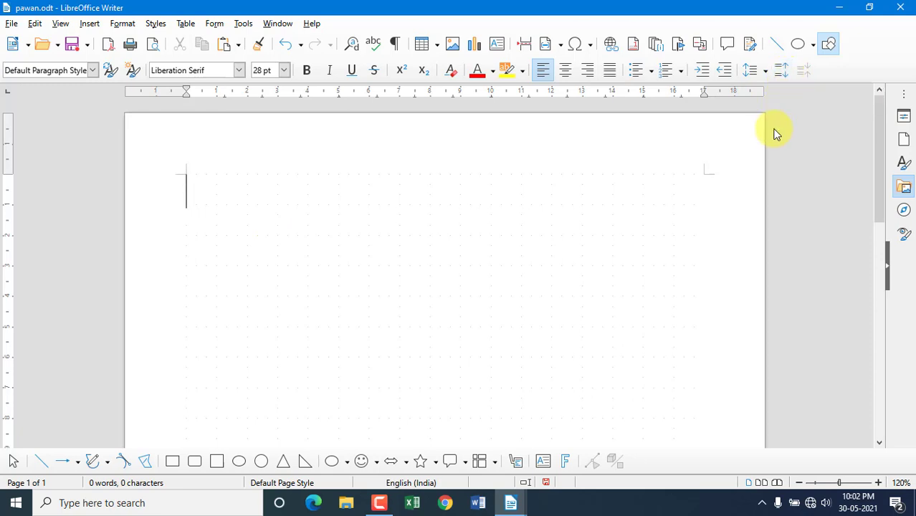
text(sufgusdigfiusdghfuisdgfiusdgfuisdgiusdghsuidghisudghisudghsiudghisudghsiudghisudghisu)
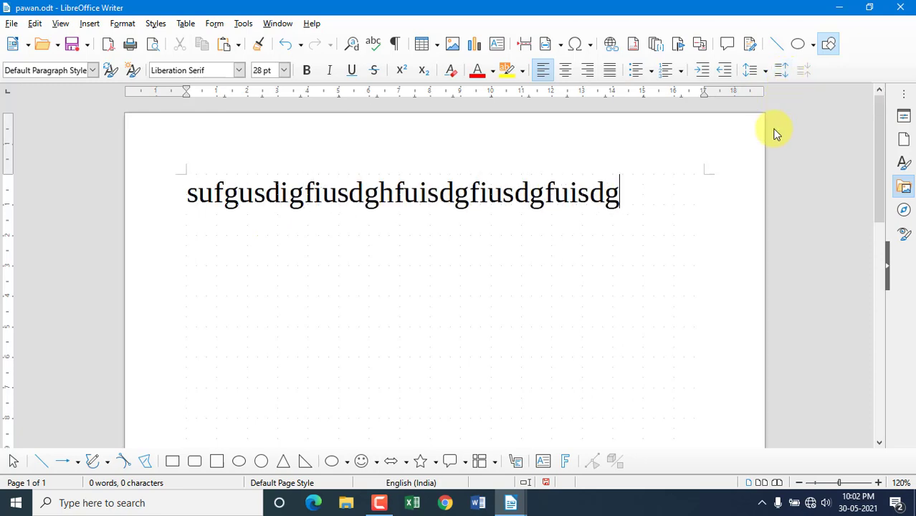
key(Return)
text(sdufgysd8ygsiudyhgusidyhgisyhgius)
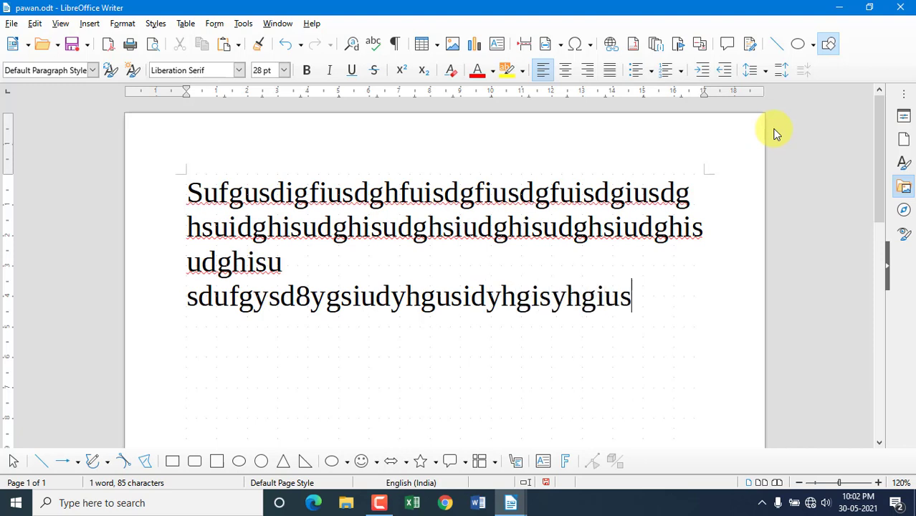
text(dyguisdyguisdyguidygisudgyusidygisudygsiudygsduiygsdui)
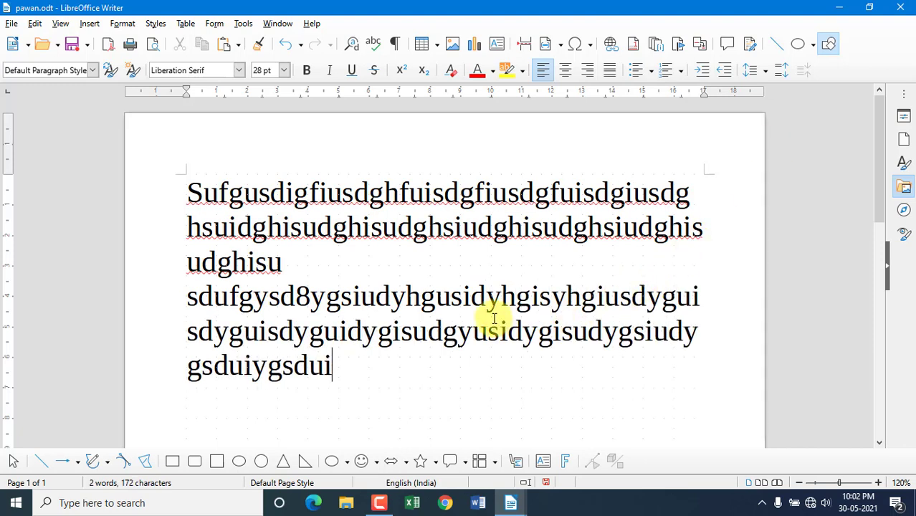
Increase the paragraph spacing of both filler paragraphs in several increments
drag(331, 365, 114, 207)
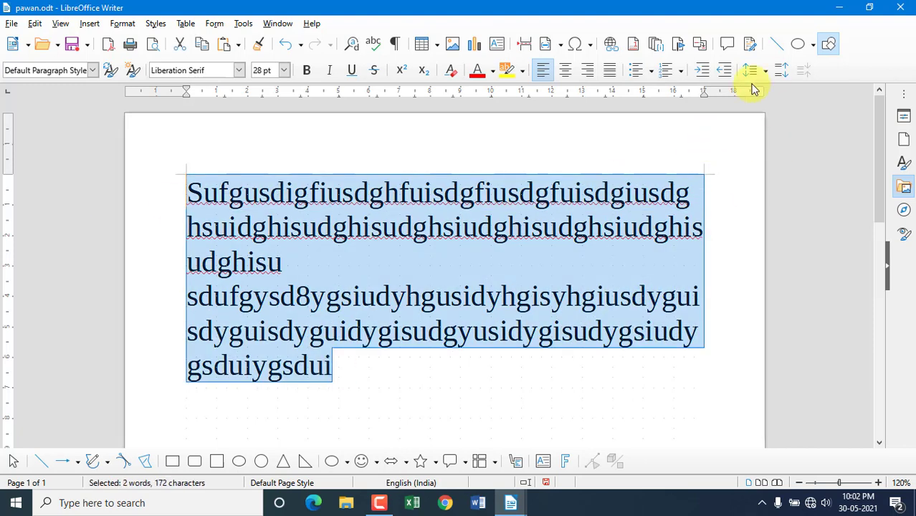
click(780, 75)
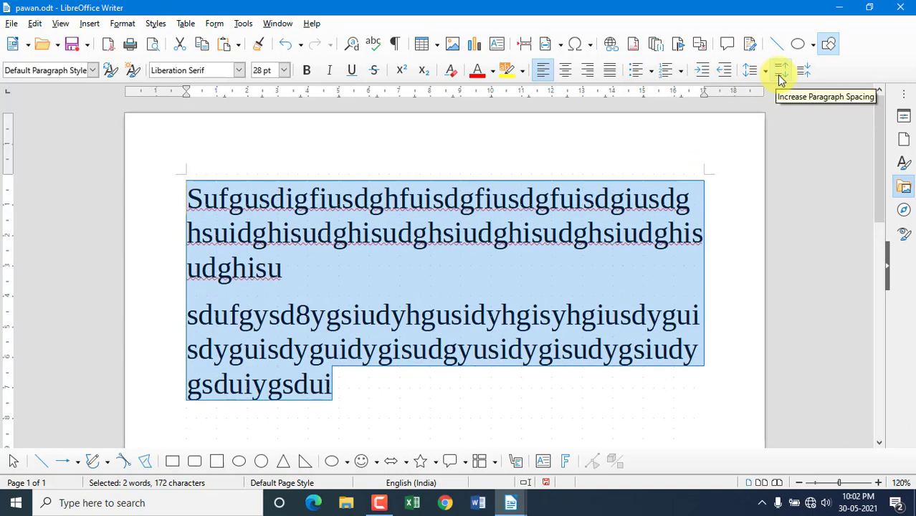
click(781, 75)
click(781, 74)
click(780, 75)
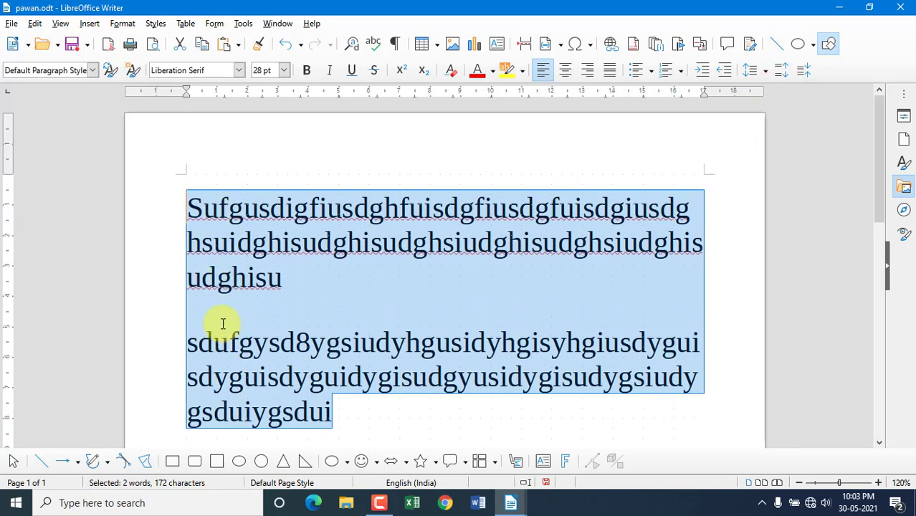
Decrease the paragraph spacing of both filler paragraphs twice, to 0.30 cm, and widen their line spacing
click(804, 76)
click(803, 75)
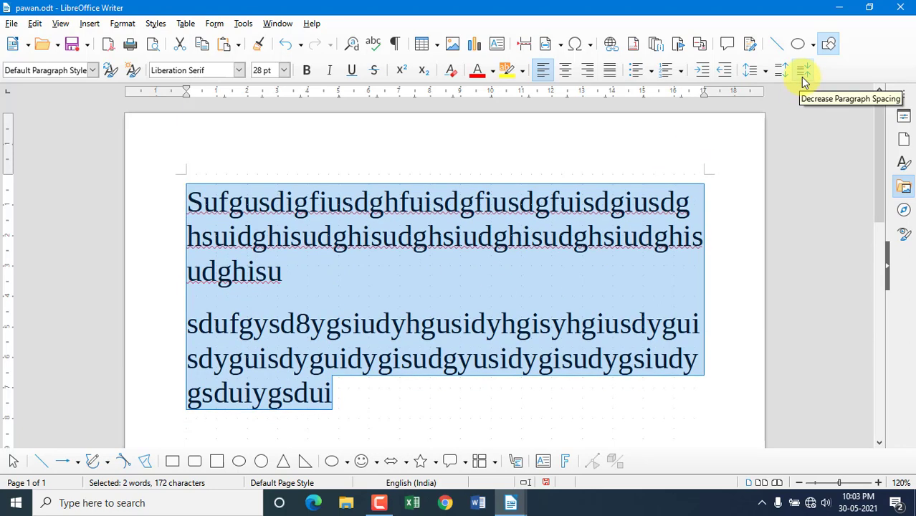
click(781, 76)
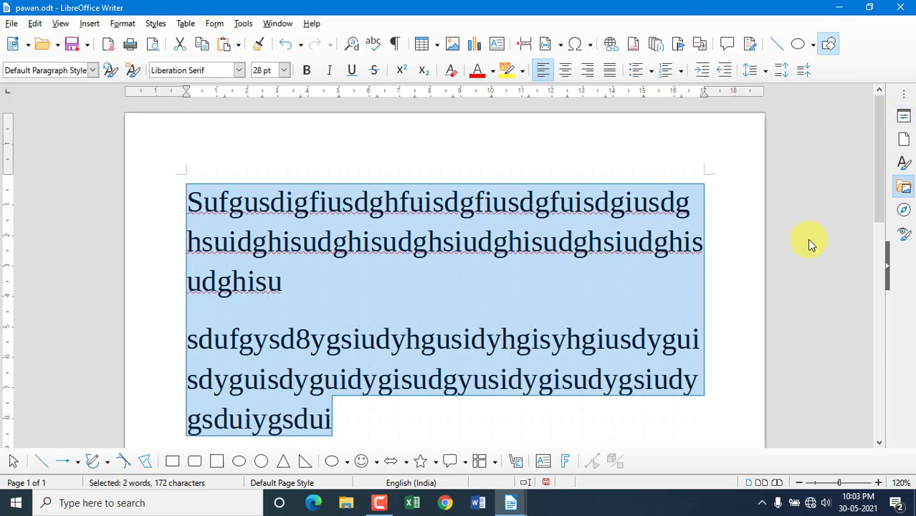
click(706, 245)
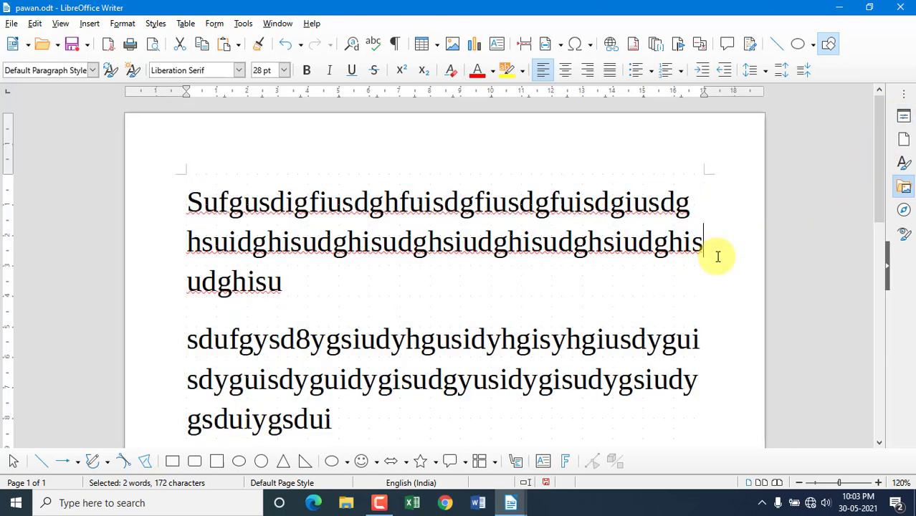
Examine the Properties, Page, Styles, Gallery, Navigator and Style Inspector decks in turn, and close the sidebar
click(904, 116)
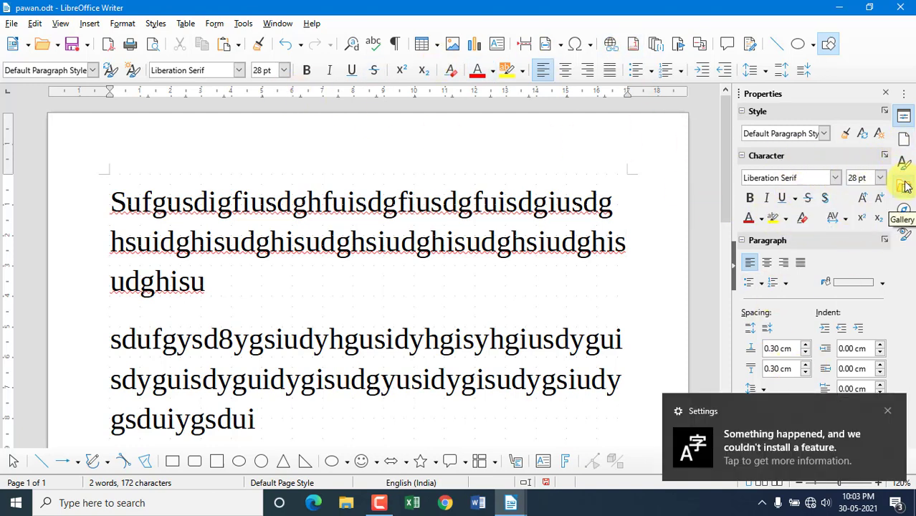
click(904, 139)
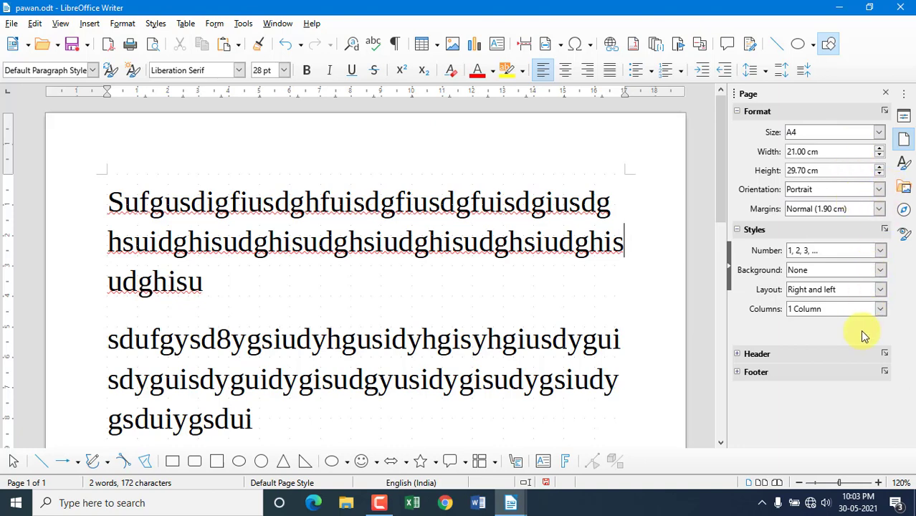
click(903, 168)
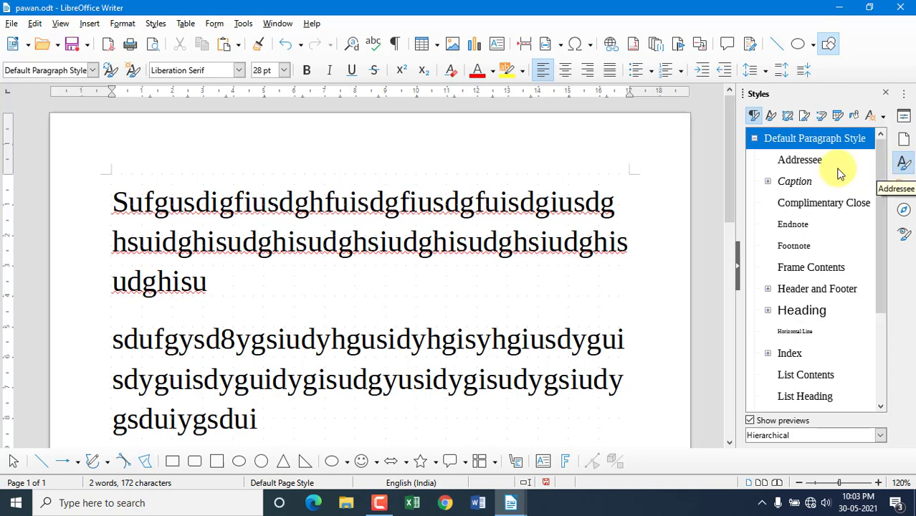
click(904, 187)
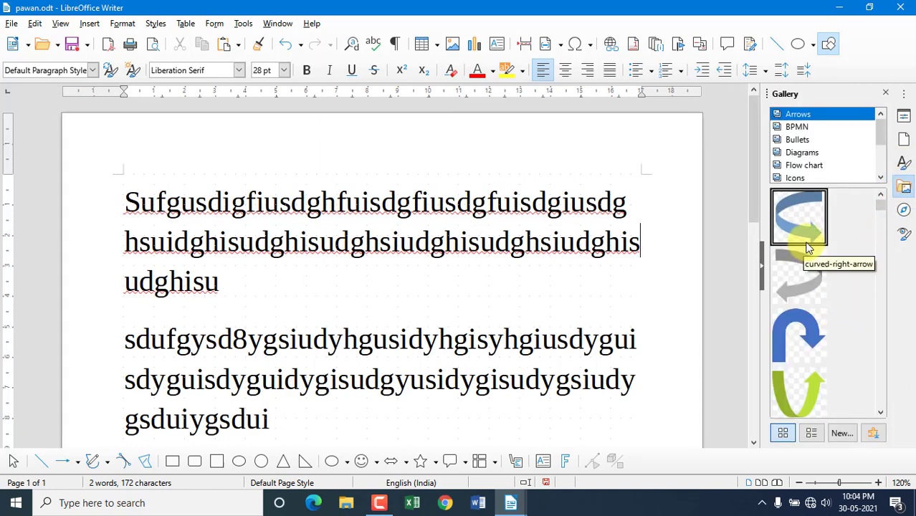
click(903, 209)
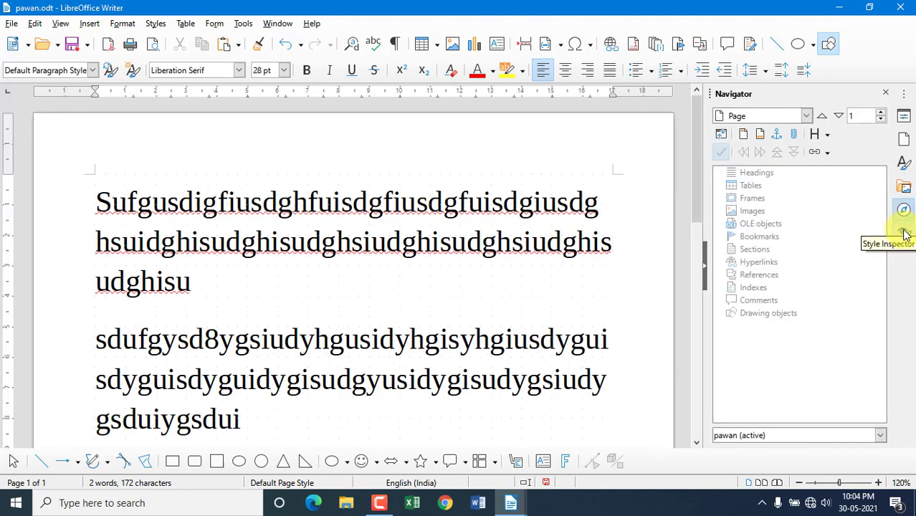
click(905, 232)
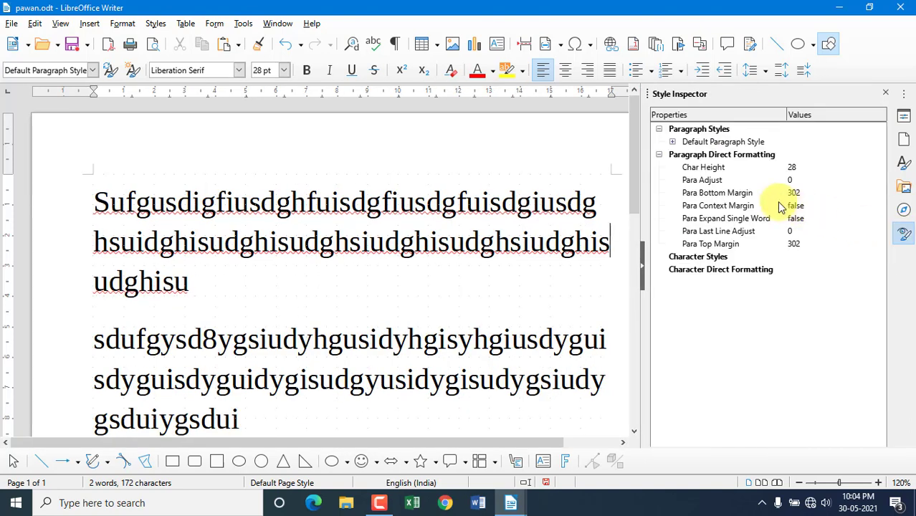
click(886, 93)
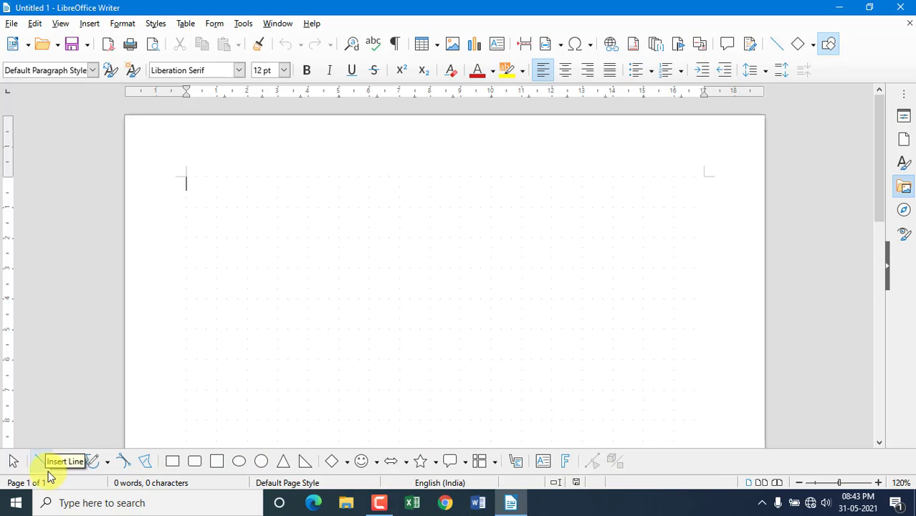
Draw a horizontal line about 7.75 cm long near the top of the blank page and an arrow-ended line about 8 cm long below it
click(40, 461)
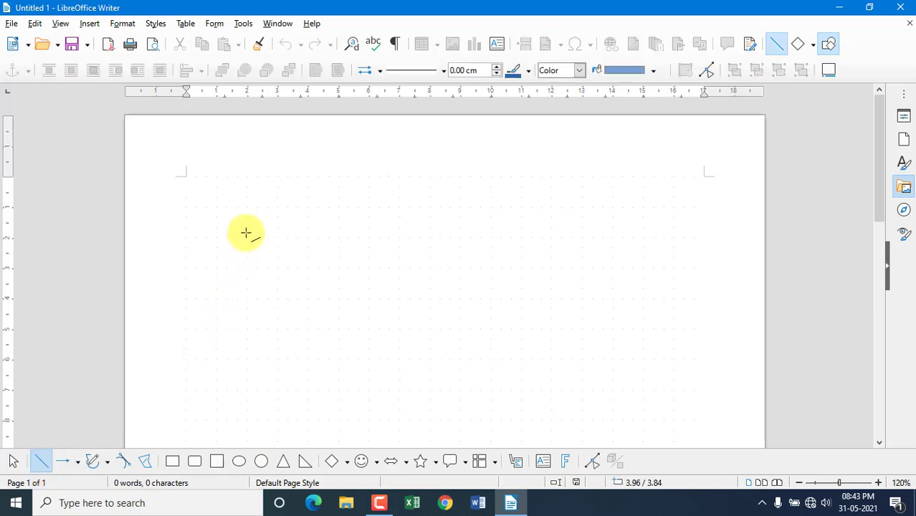
drag(252, 215, 489, 215)
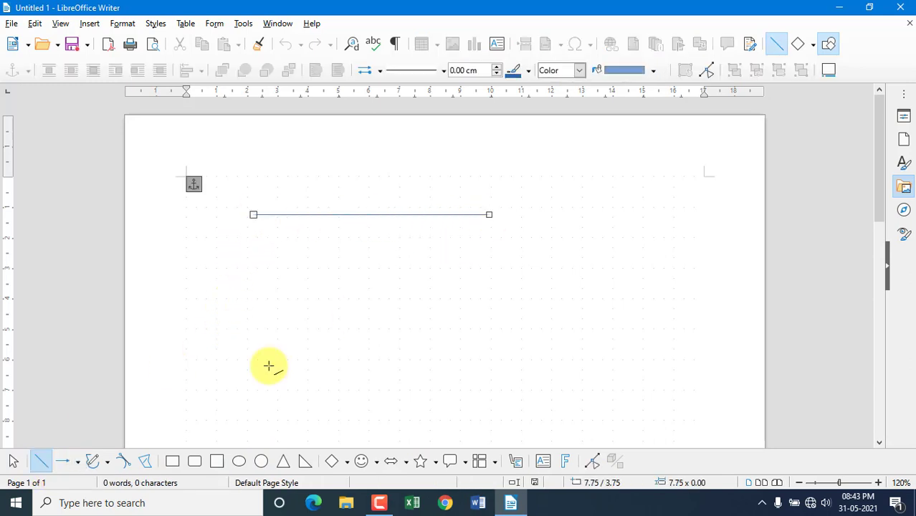
click(63, 461)
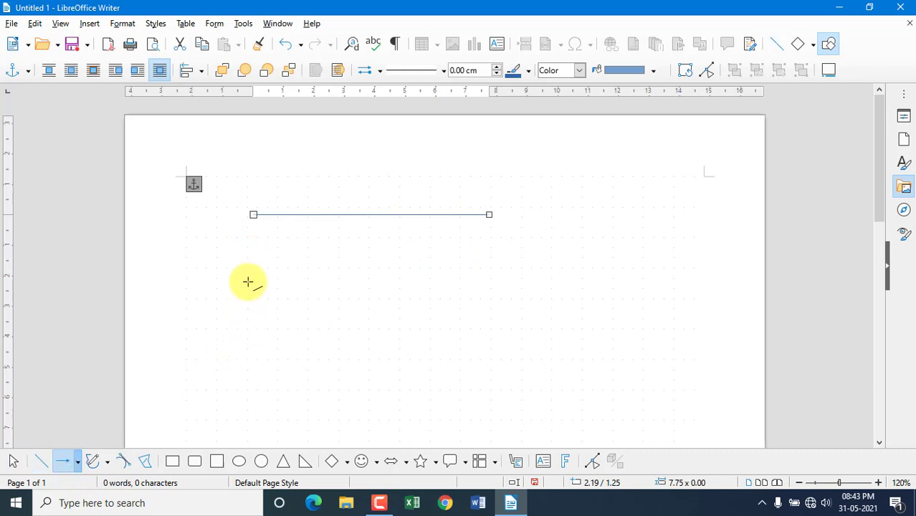
drag(252, 268, 496, 268)
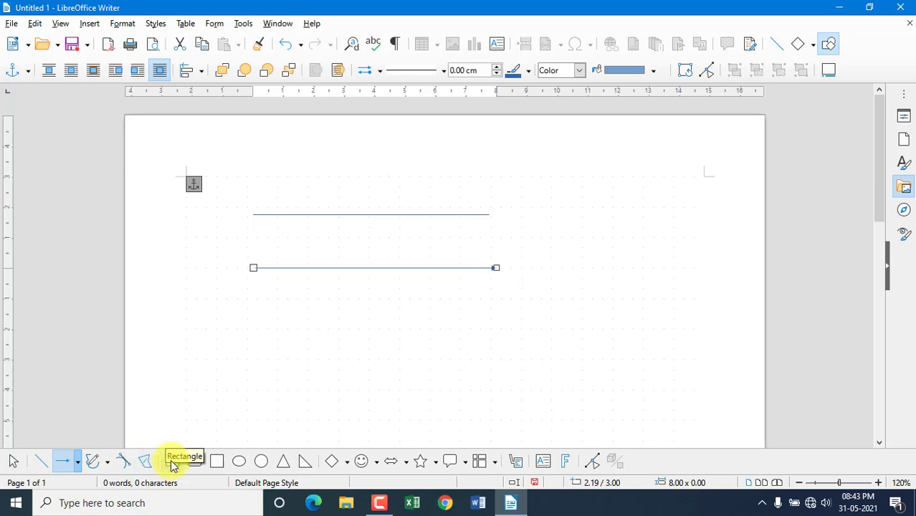
Draw a rectangle about 5 × 4 cm below the arrow line and a rounded rectangle about 4.25 × 4 cm beside it
click(172, 462)
drag(229, 283, 378, 404)
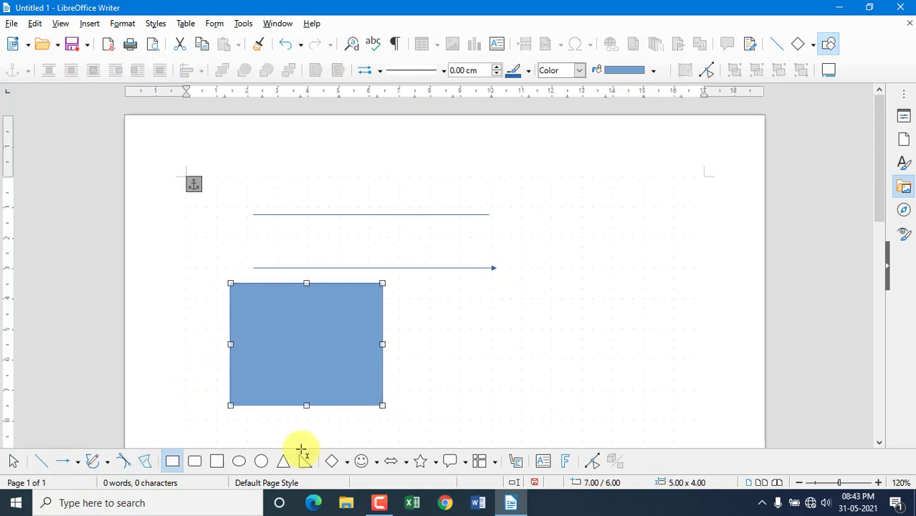
click(195, 462)
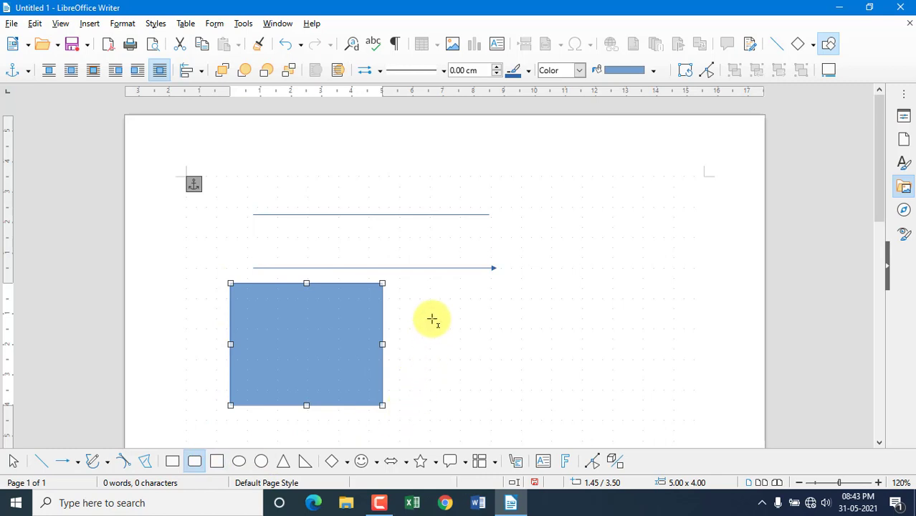
drag(436, 290, 566, 417)
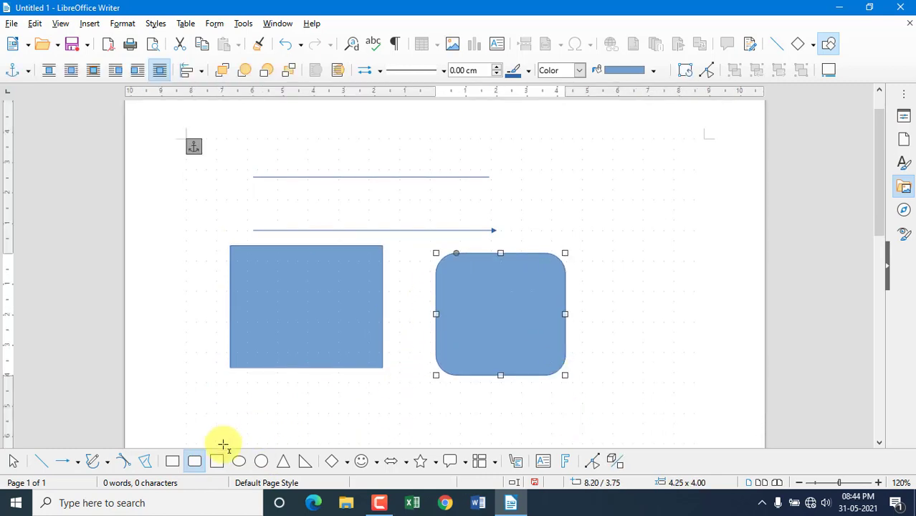
Draw a square with sides of about 5.25 cm below the rectangle and deselect it
click(217, 461)
mouse_move(226, 391)
mouse_down()
mouse_move(312, 460)
mouse_move(352, 379)
mouse_move(280, 327)
mouse_move(391, 376)
mouse_move(393, 343)
mouse_move(379, 324)
mouse_up()
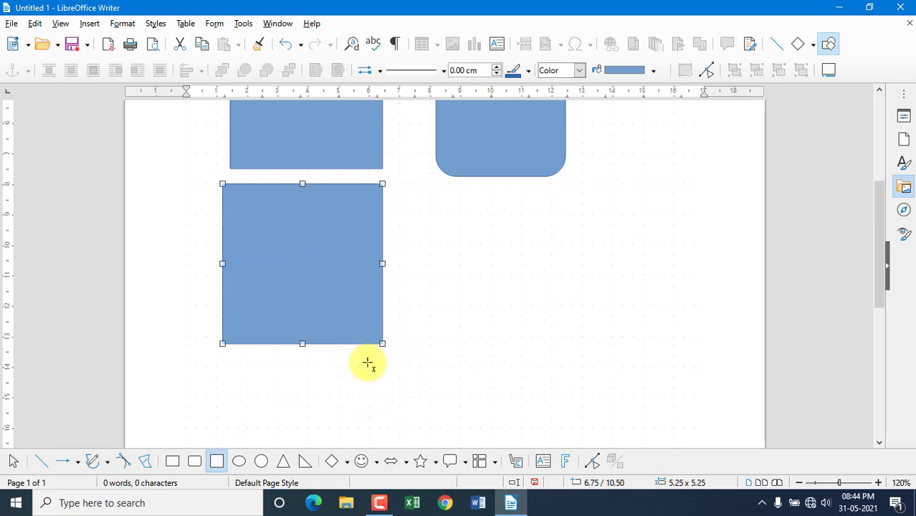
click(368, 362)
Draw a circular ellipse about 5.75 cm across below the rounded rectangle and a circle about 4.75 cm across below the square
click(241, 465)
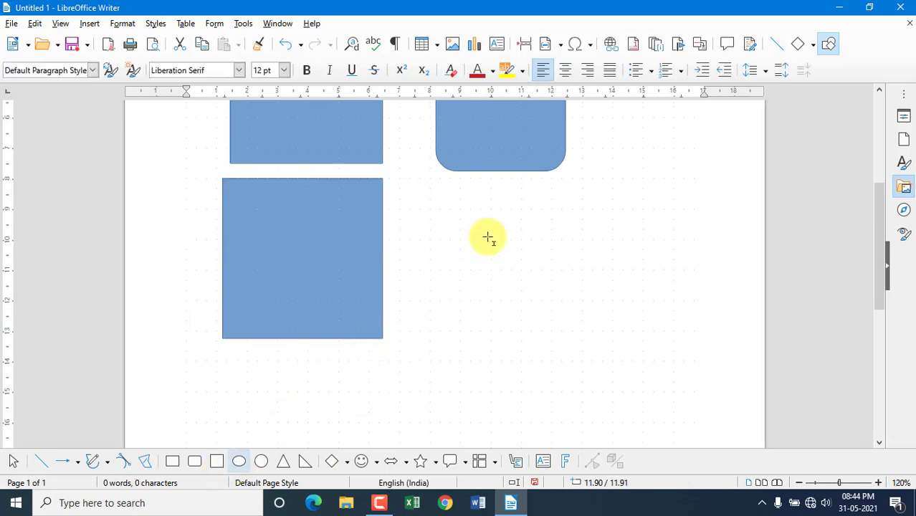
drag(489, 232, 664, 406)
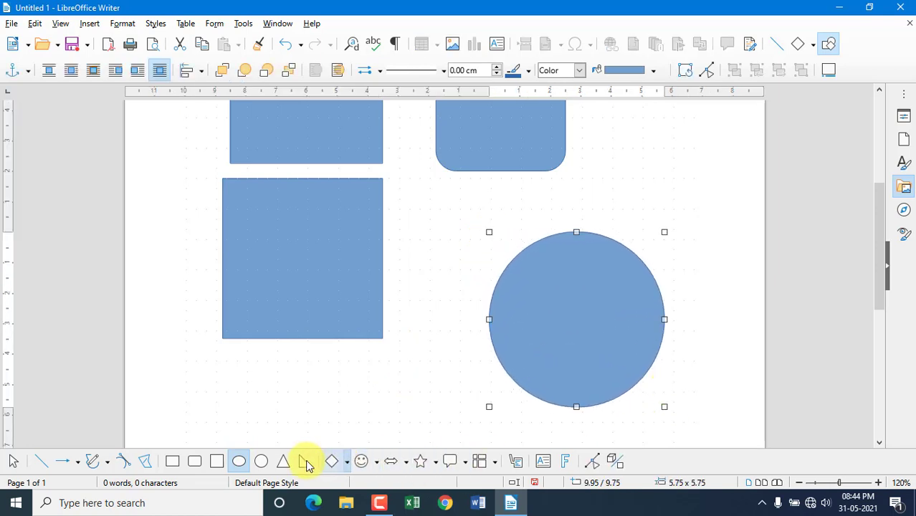
click(261, 462)
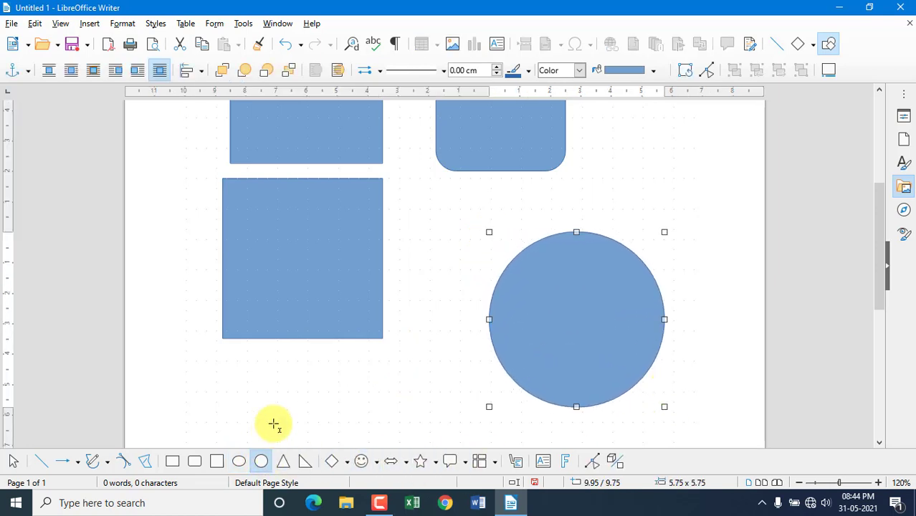
scroll(272, 423, down, 3)
drag(216, 247, 357, 376)
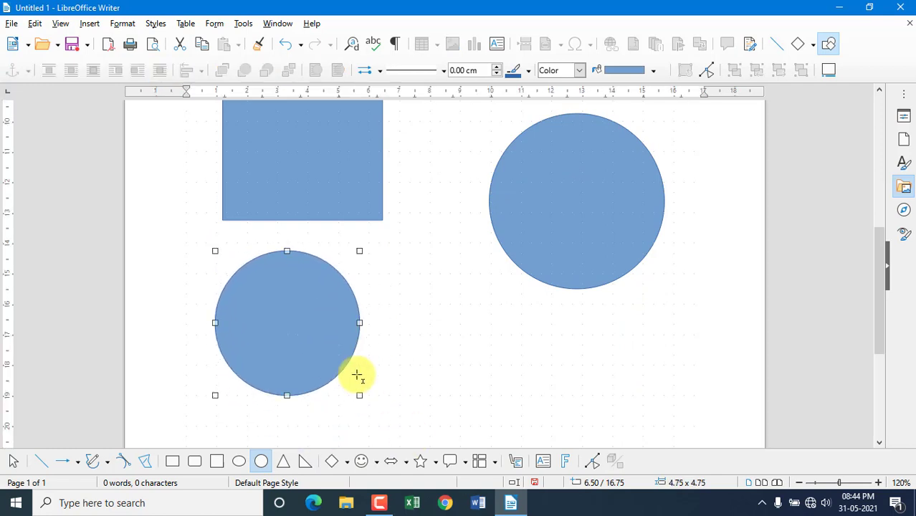
Draw an isosceles triangle about 3 × 3.75 cm beside the smaller circle and a right triangle about 2.25 × 2.75 cm next to it
click(285, 463)
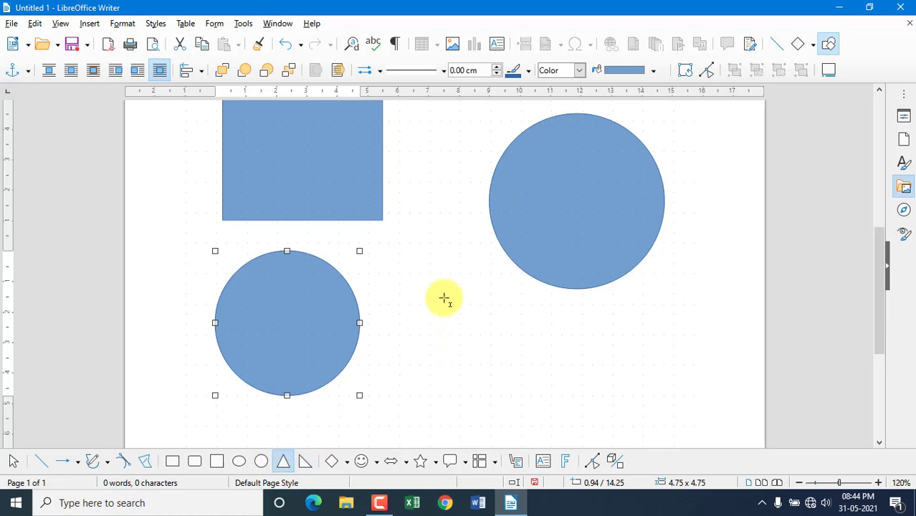
drag(443, 266, 535, 381)
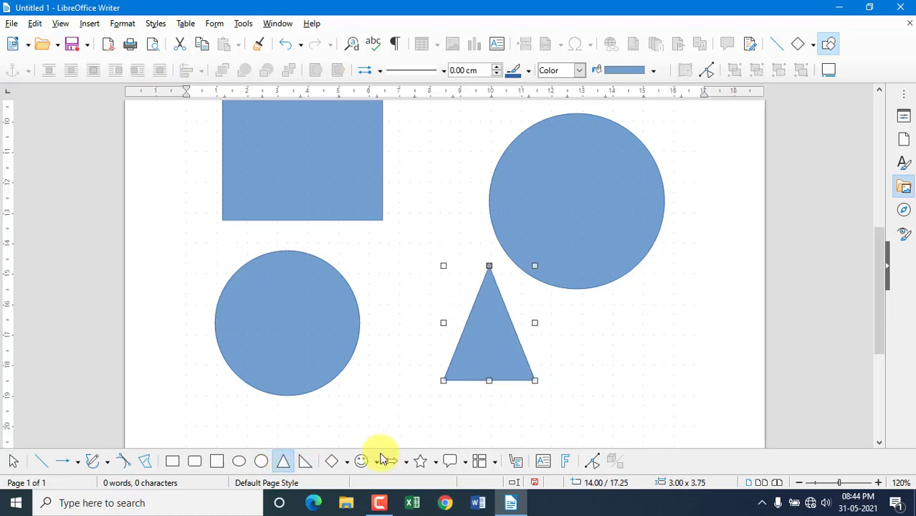
click(305, 460)
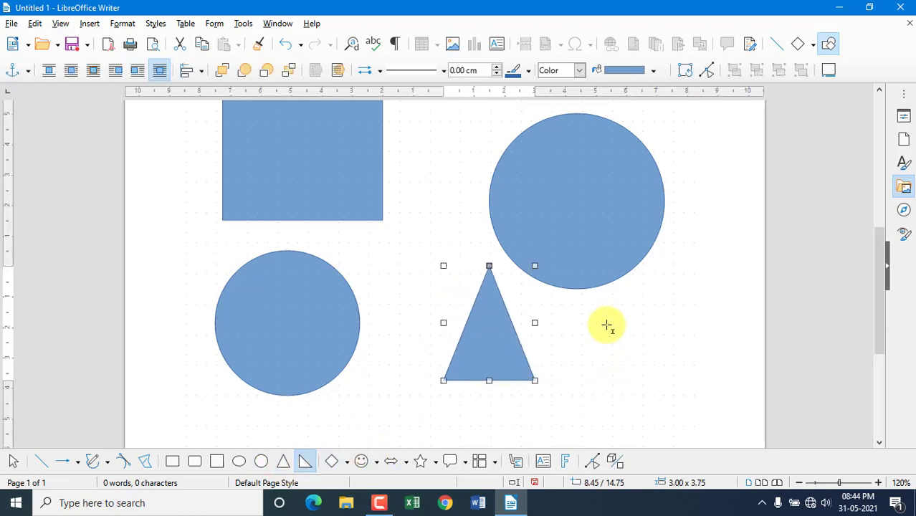
drag(602, 327, 671, 411)
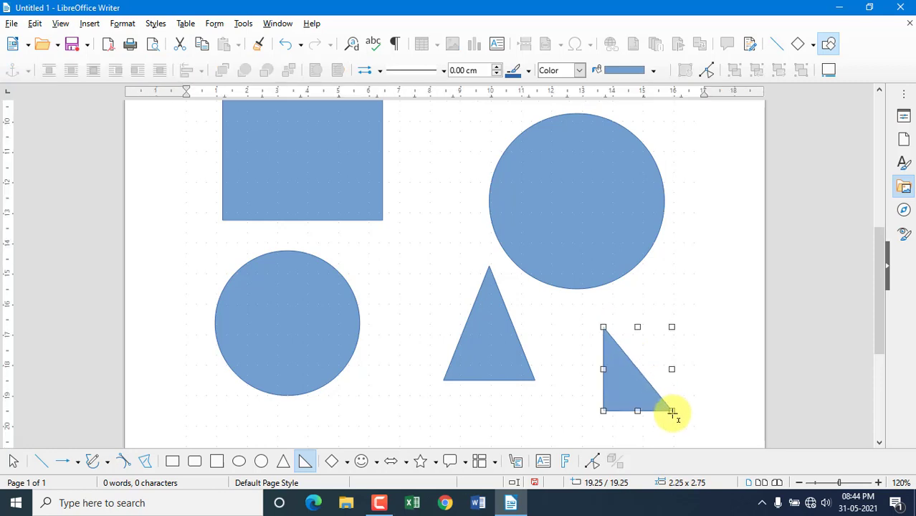
Draw a ring from the basic shapes, about 4.75 cm across, below the smaller circle
click(346, 462)
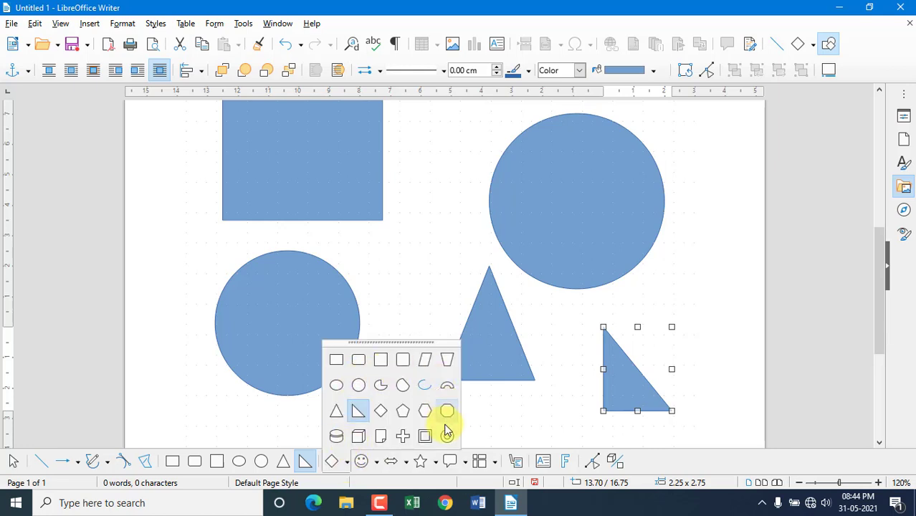
click(446, 436)
scroll(434, 437, down, 5)
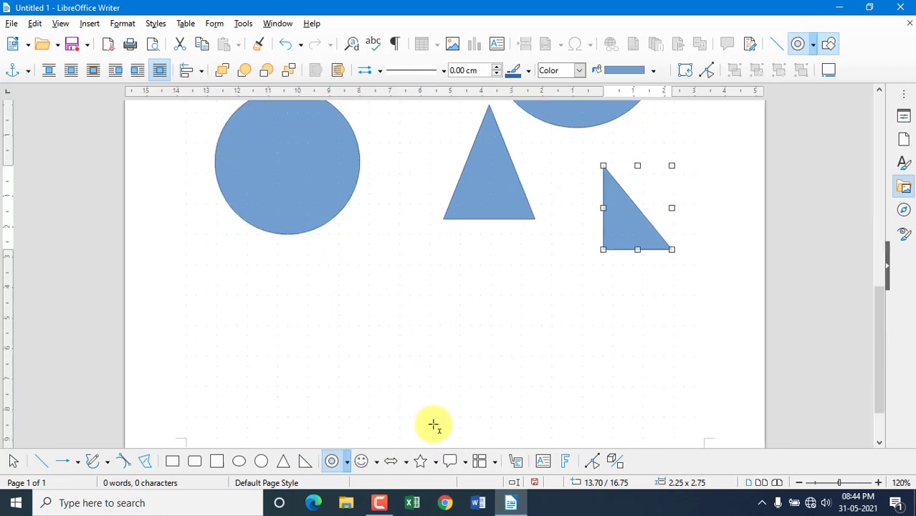
drag(238, 265, 357, 413)
Draw an octagon bevel from the symbol shapes, about 5 × 4 cm, beside the ring
click(377, 462)
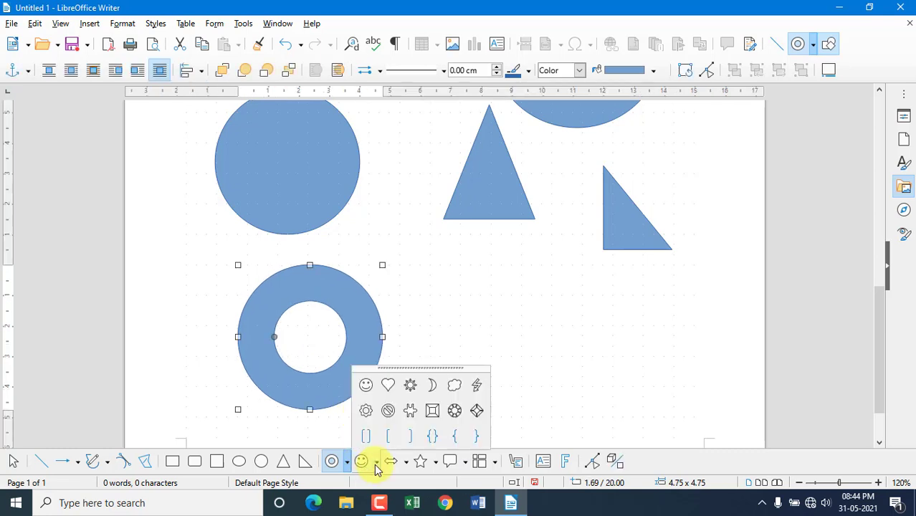
click(454, 410)
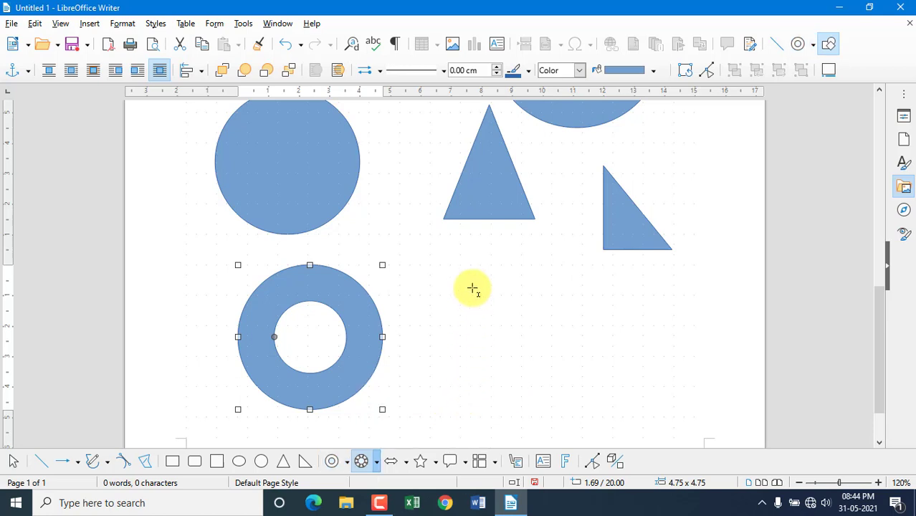
drag(473, 288, 626, 409)
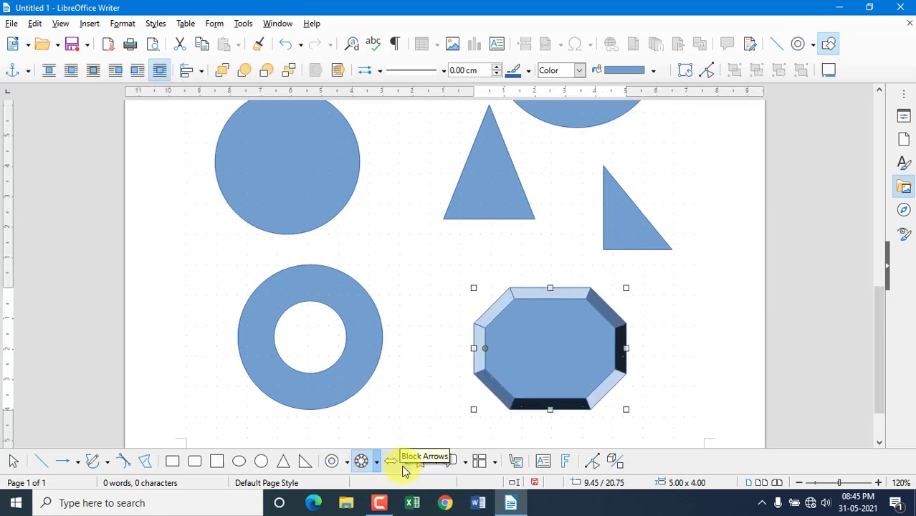
Draw a four-way block arrow about 2.25 × 2.25 cm below the isosceles triangle and a 12-point star about 2.25 × 2.5 cm beside the ring
click(404, 467)
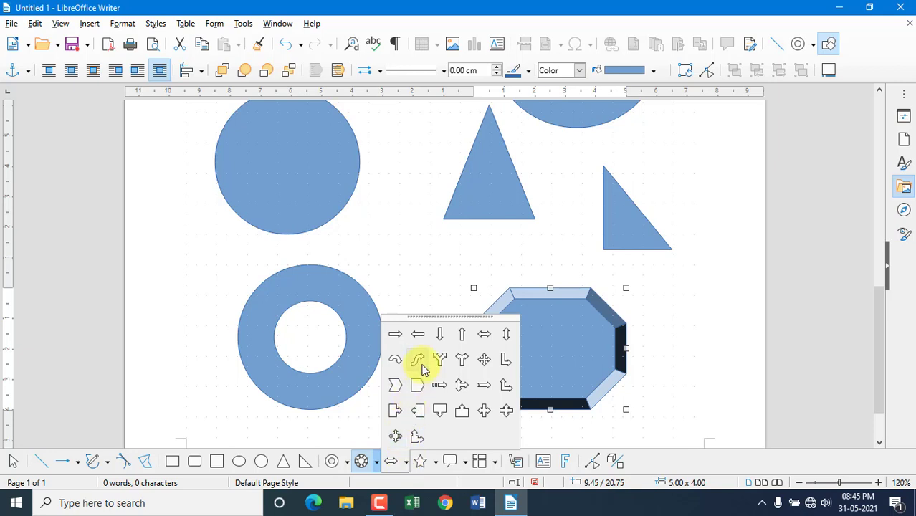
click(486, 364)
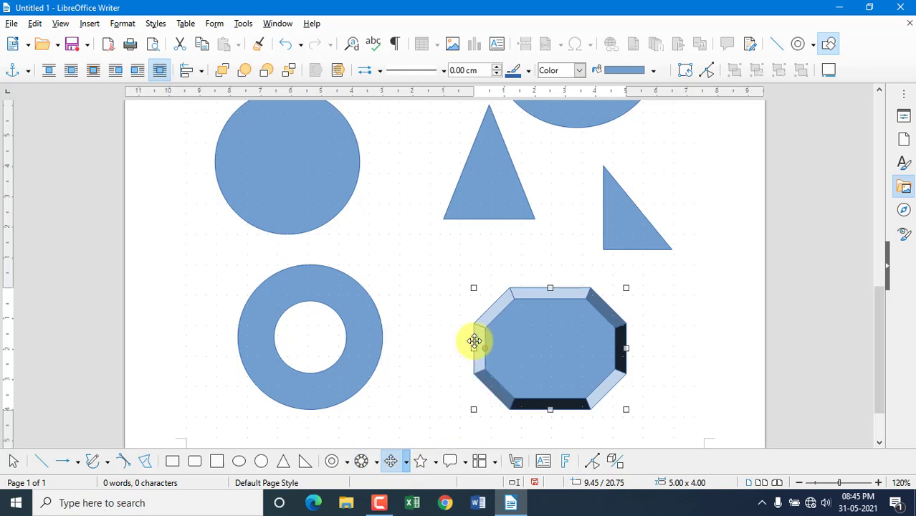
mouse_move(405, 228)
mouse_down()
mouse_move(447, 295)
mouse_move(470, 298)
mouse_up()
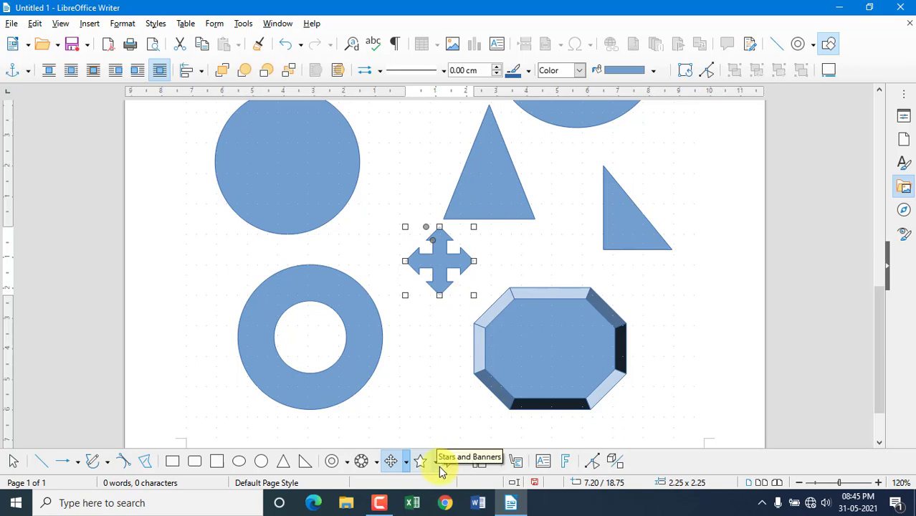
click(437, 463)
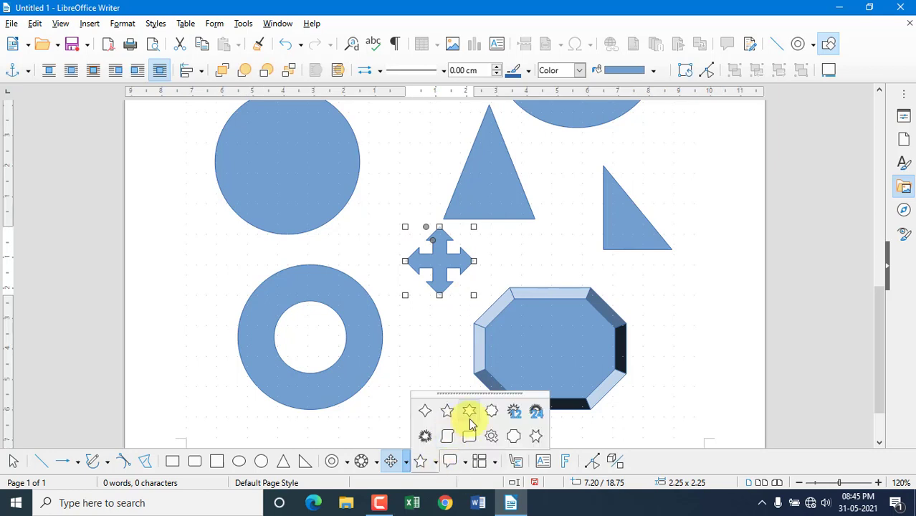
click(515, 410)
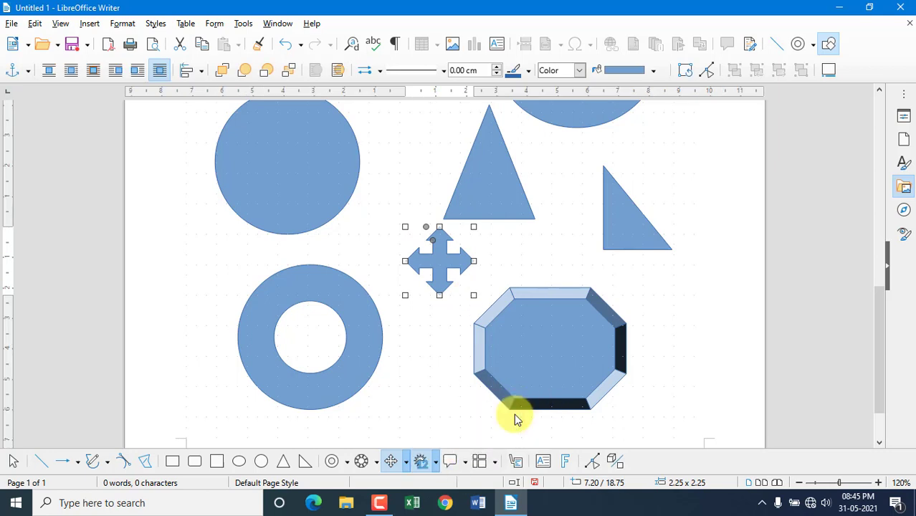
drag(170, 228, 238, 301)
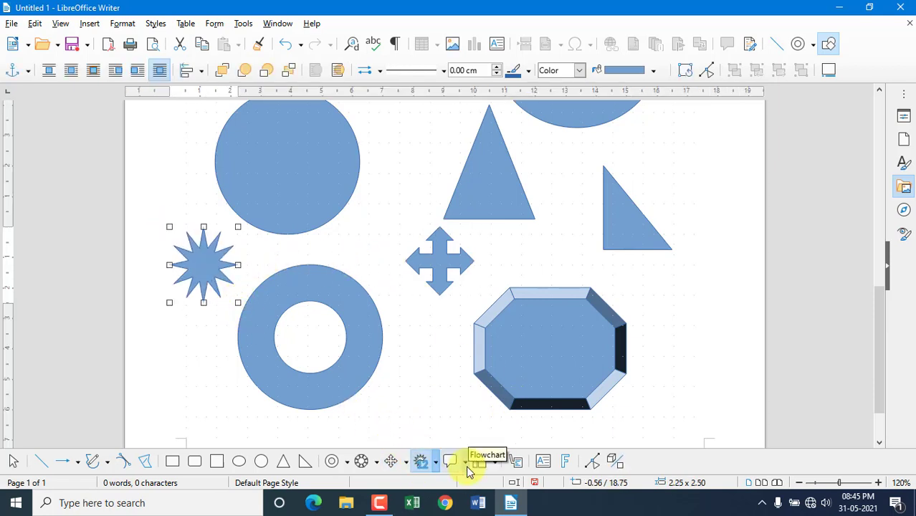
Draw a rounded rectangular callout about 2.75 × 1.5 cm above the large circle
click(466, 464)
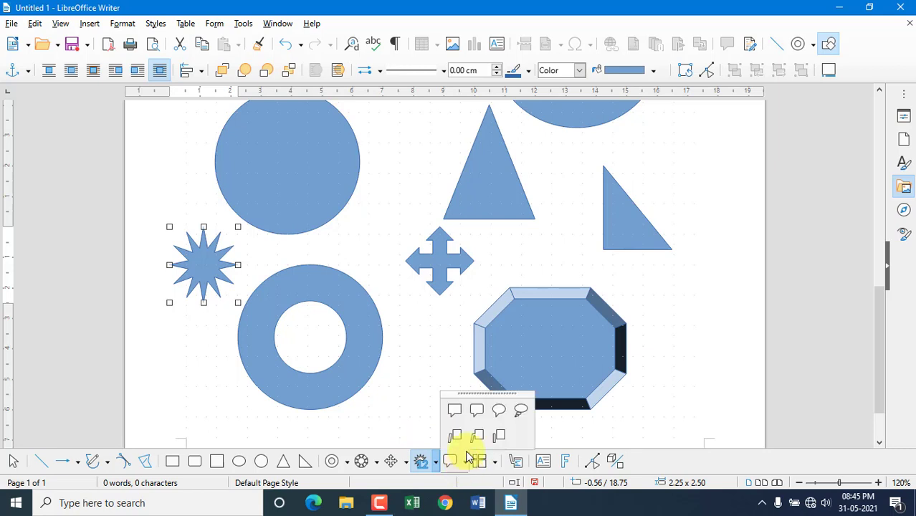
click(473, 423)
scroll(473, 421, up, 3)
scroll(480, 219, up, 4)
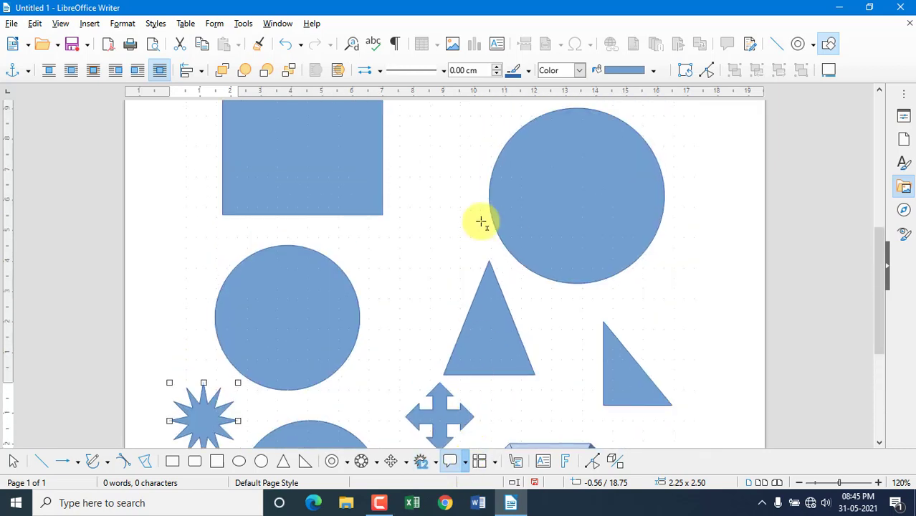
drag(619, 141, 702, 186)
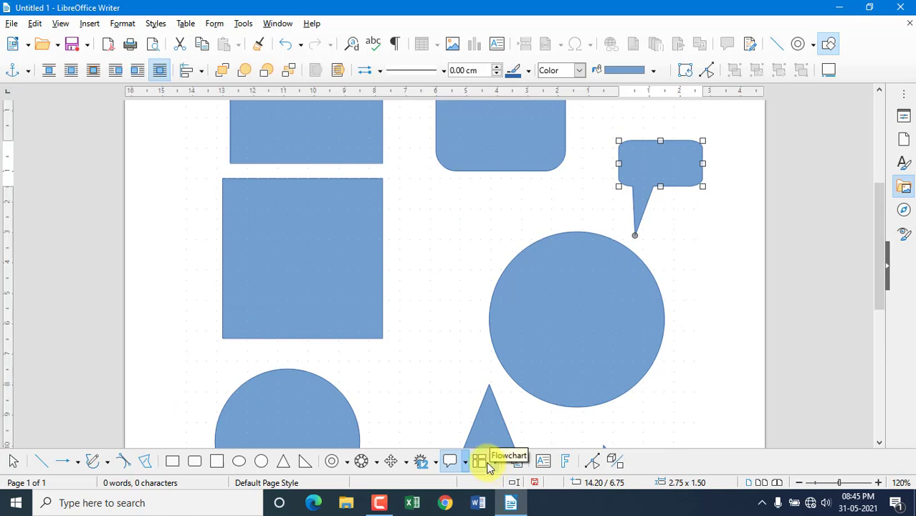
Draw a wavy punched tape flowchart shape about 4 × 1.75 cm between the square and the isosceles triangle
click(493, 468)
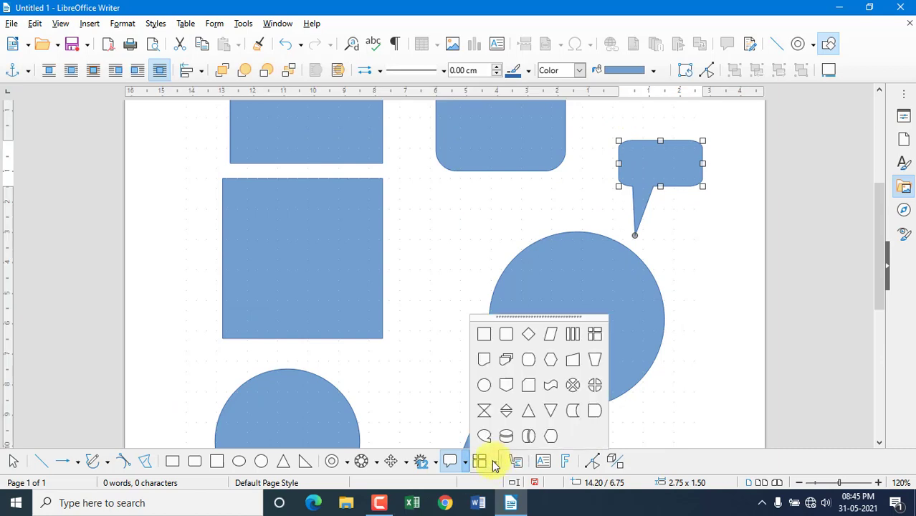
click(541, 386)
scroll(543, 388, down, 5)
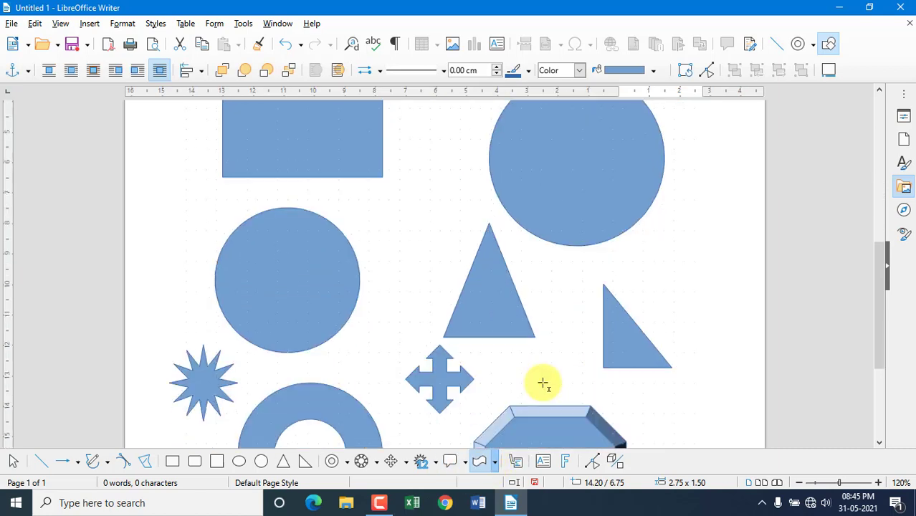
drag(352, 191, 474, 246)
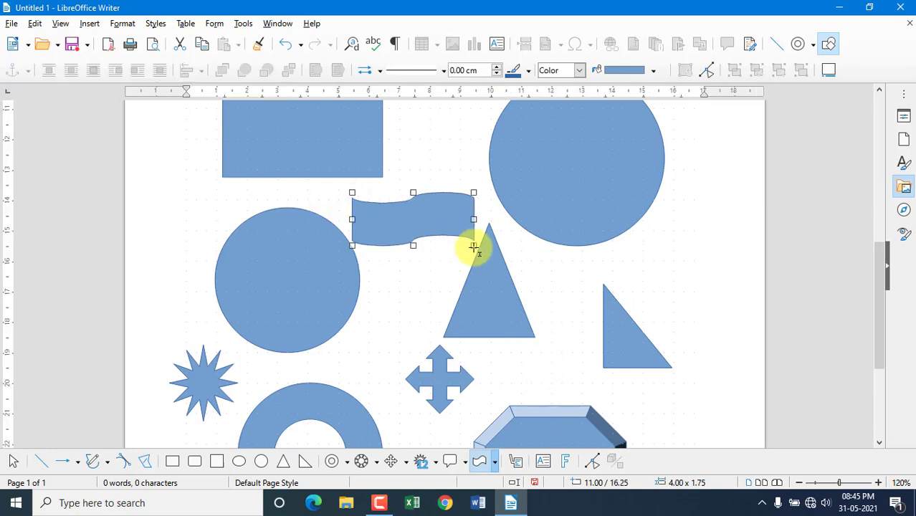
Draw a flowchart decision diamond about 2.5 × 3 cm beside the octagon bevel
click(494, 463)
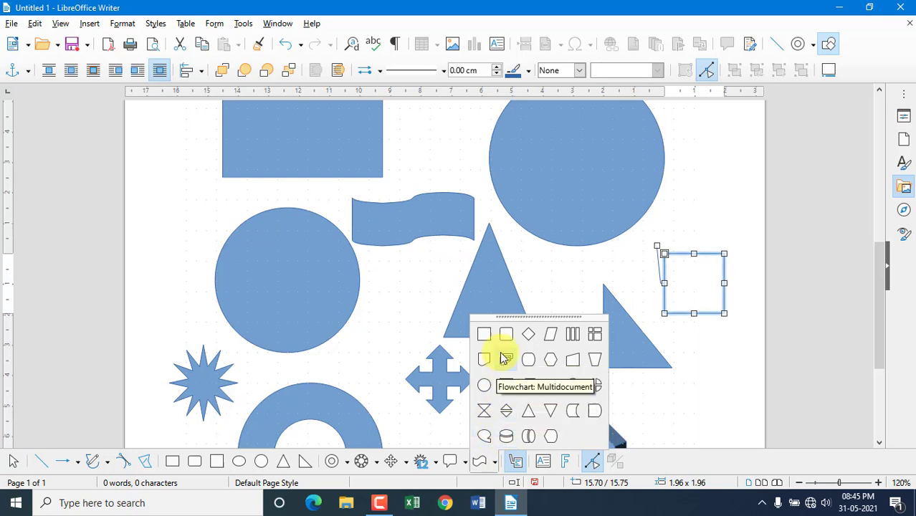
click(529, 334)
scroll(534, 348, down, 3)
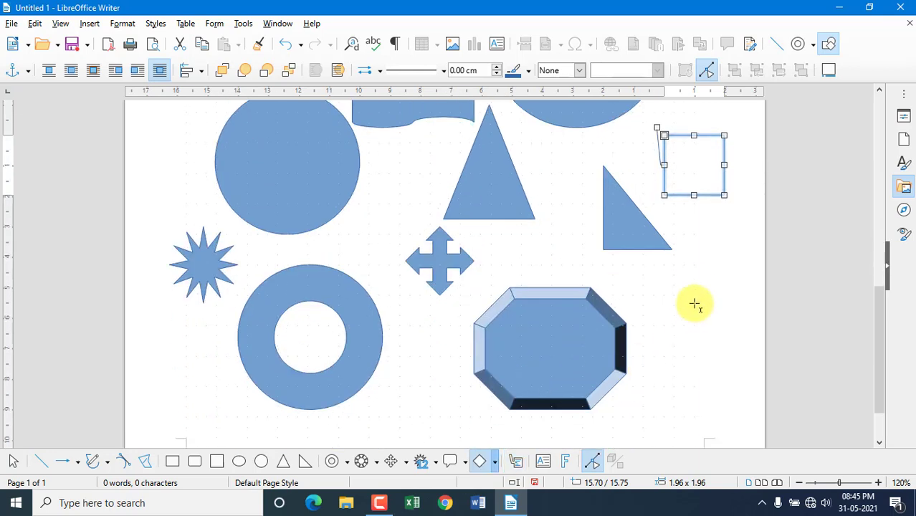
drag(666, 287, 738, 378)
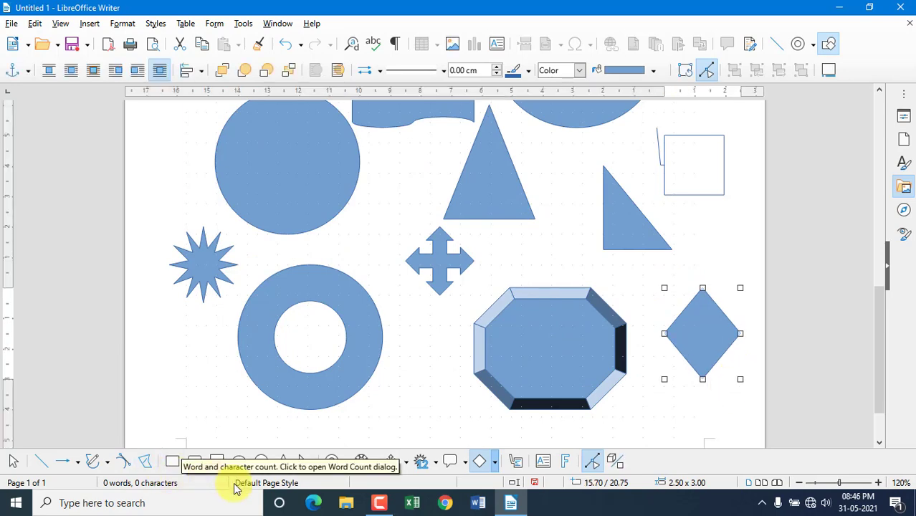
Fill the square below the first rectangle with red
scroll(450, 276, up, 7)
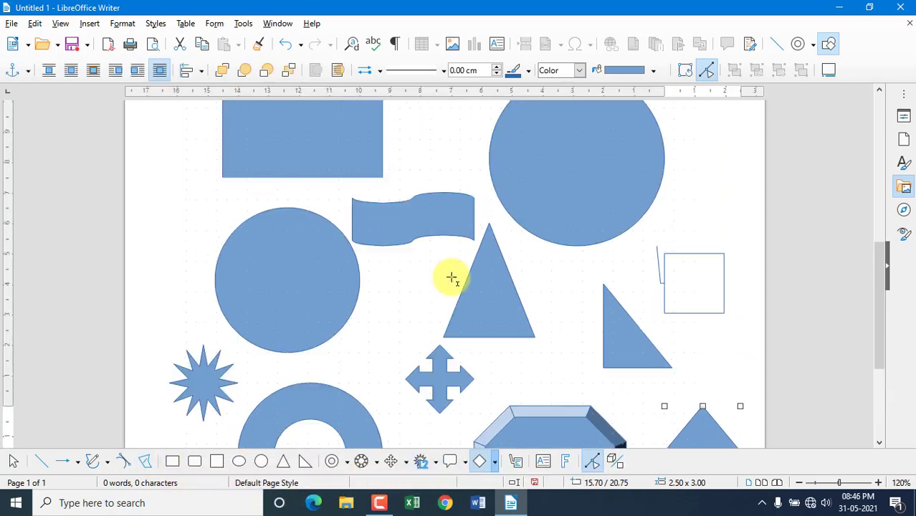
click(373, 235)
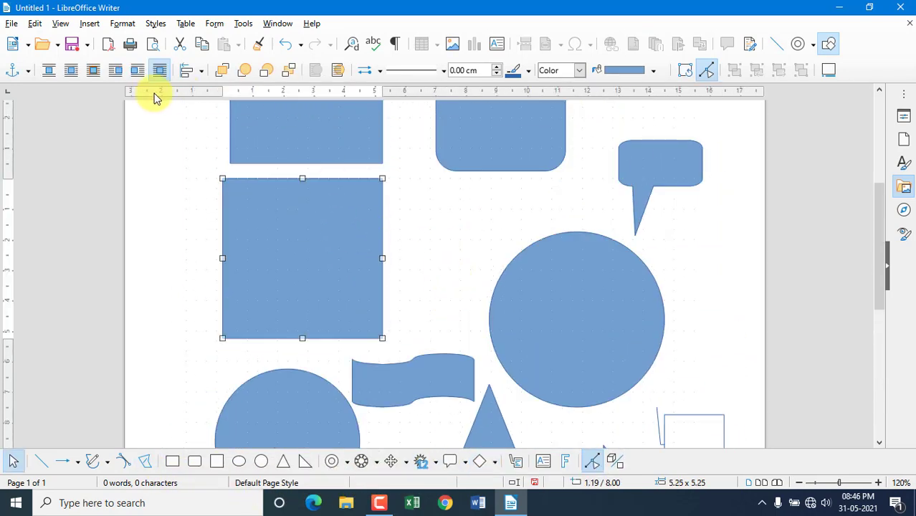
scroll(153, 96, up, 3)
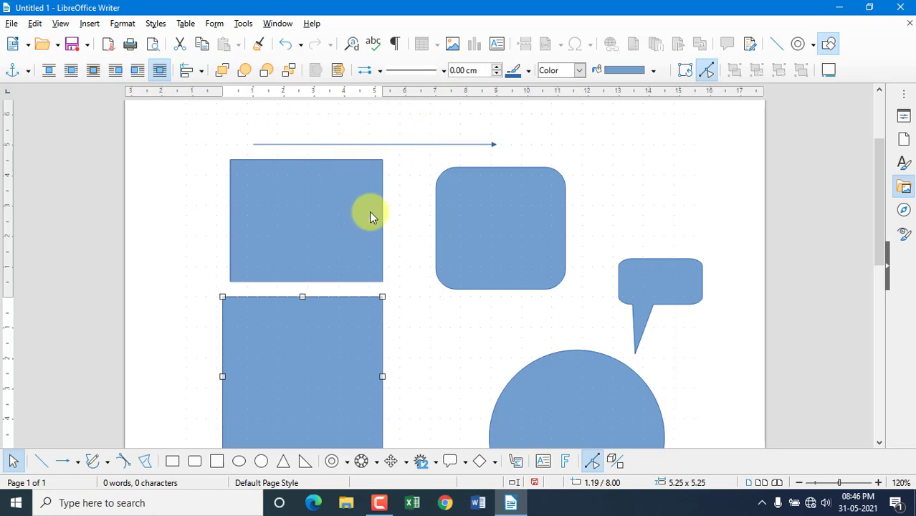
click(654, 70)
click(646, 117)
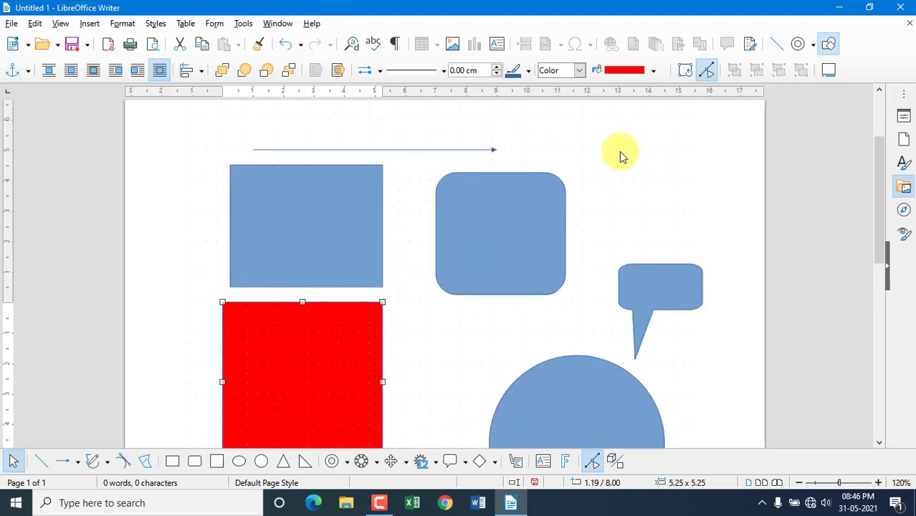
Change the rounded rectangle's fill to a gradient, trying Submarine and settling on Deep Ocean
click(579, 71)
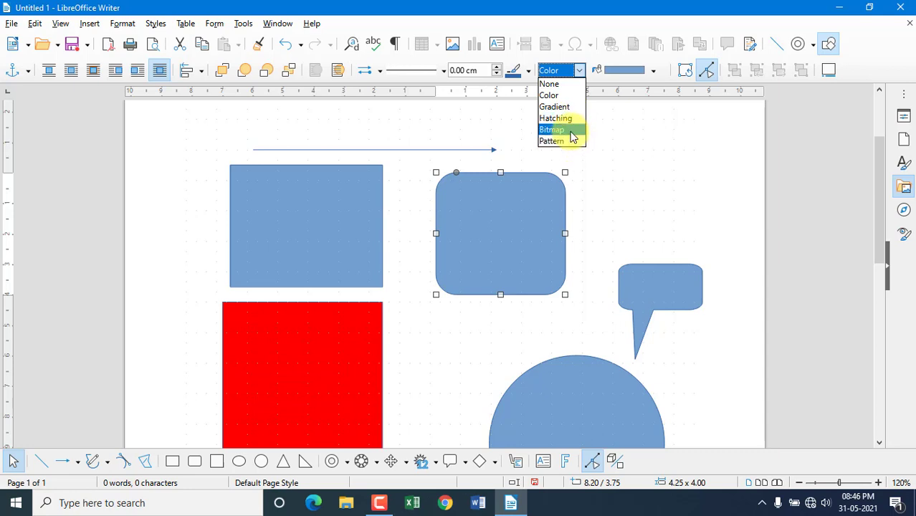
click(572, 108)
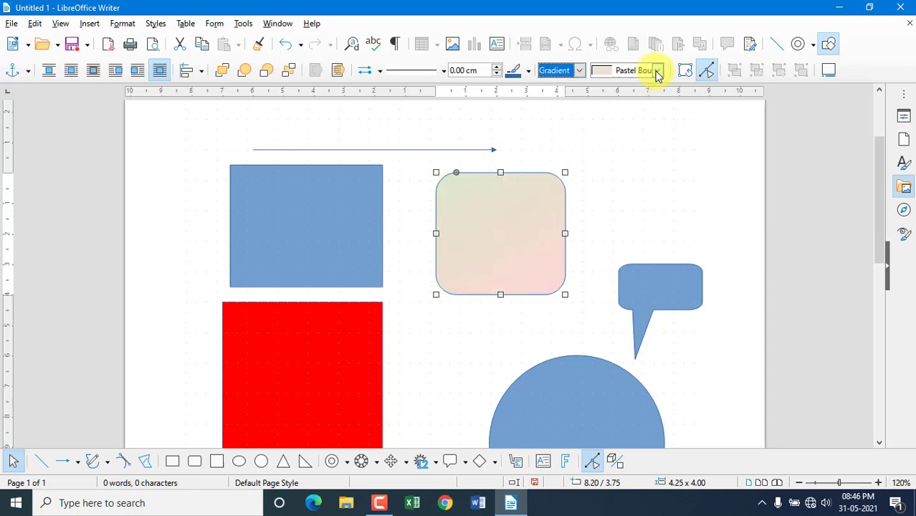
click(657, 70)
click(627, 183)
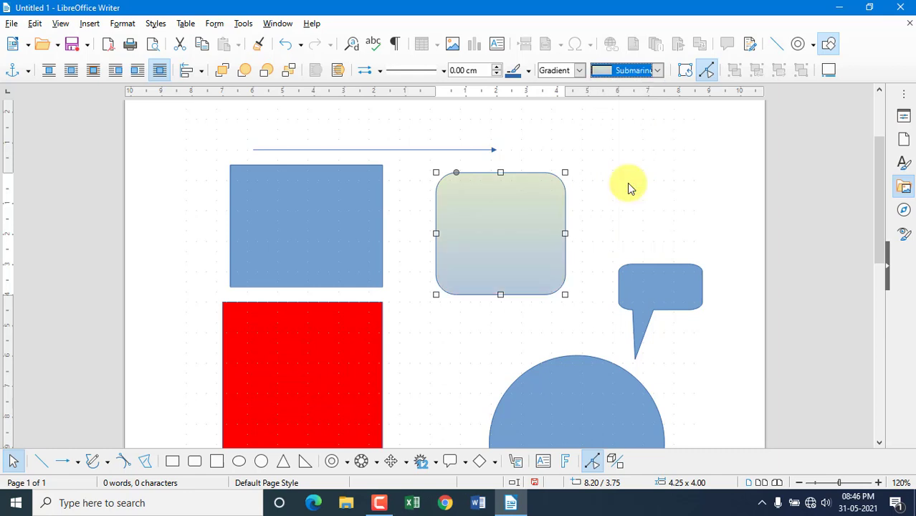
click(657, 71)
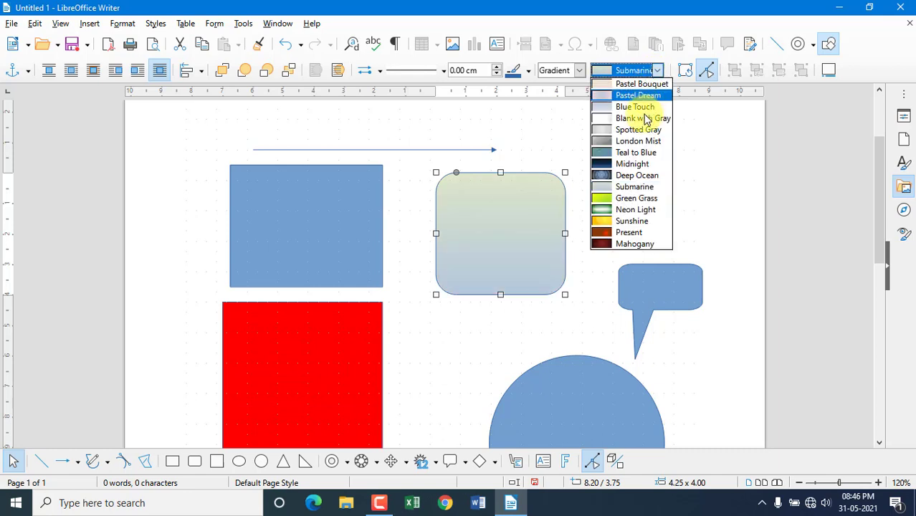
click(635, 176)
Give the large circle a red outline with a line width of 0.20 cm
scroll(345, 324, down, 1)
scroll(465, 352, down, 4)
click(576, 187)
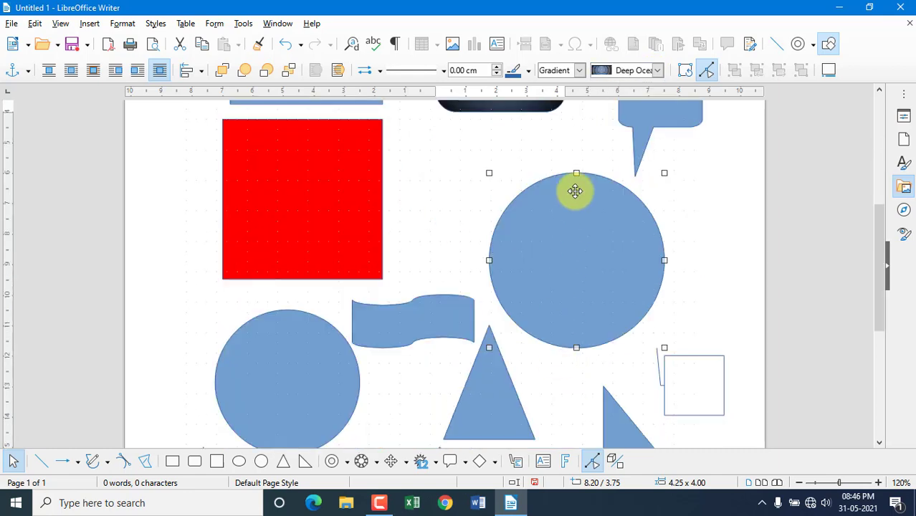
click(528, 72)
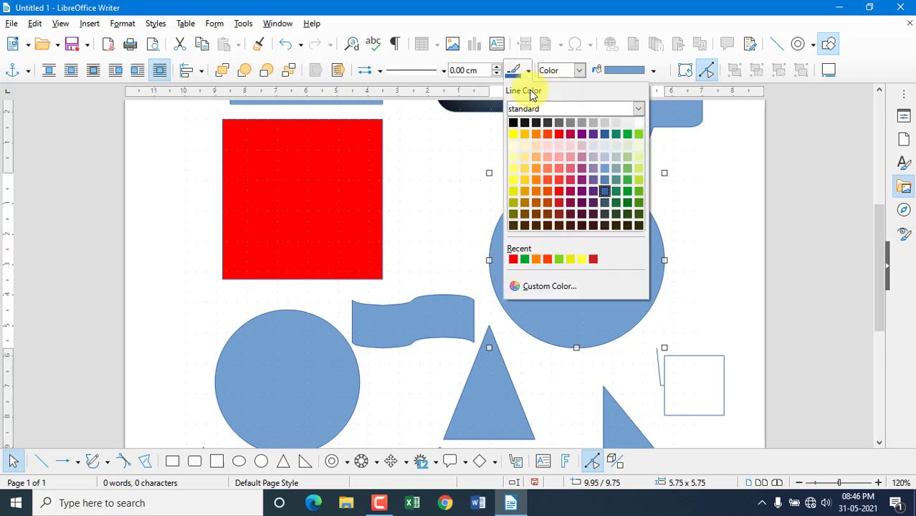
click(558, 134)
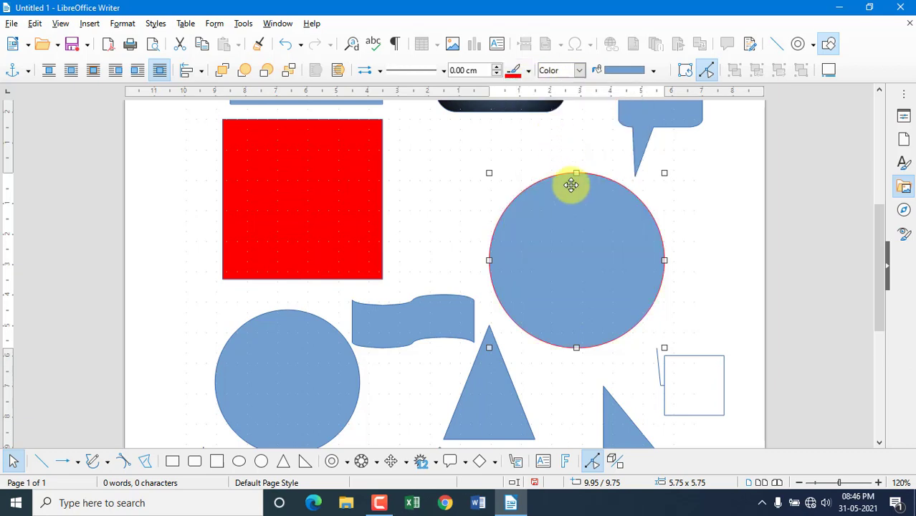
click(499, 70)
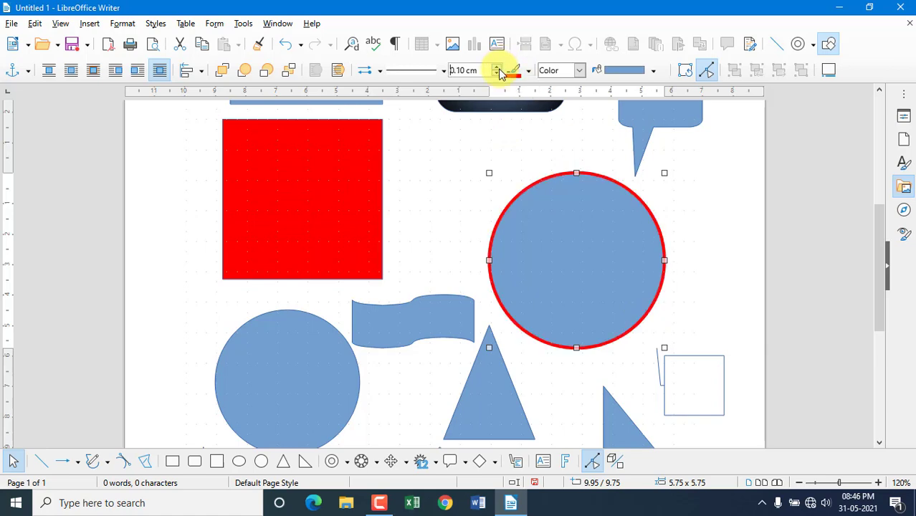
click(500, 70)
Change the large circle's outline to a dashed line style
scroll(496, 117, up, 3)
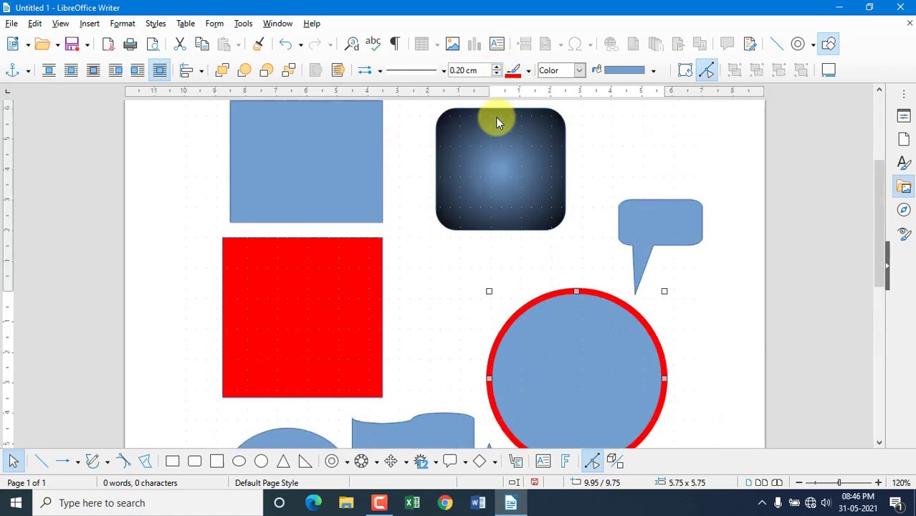
click(444, 70)
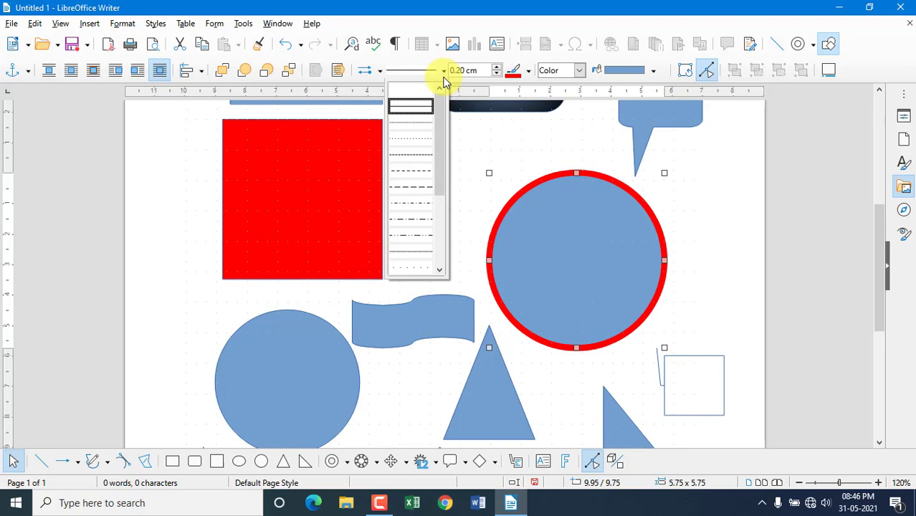
click(421, 155)
Add a triangular arrowhead to the start of the plain line near the page top and set its line width to 0.20 cm
scroll(585, 235, up, 8)
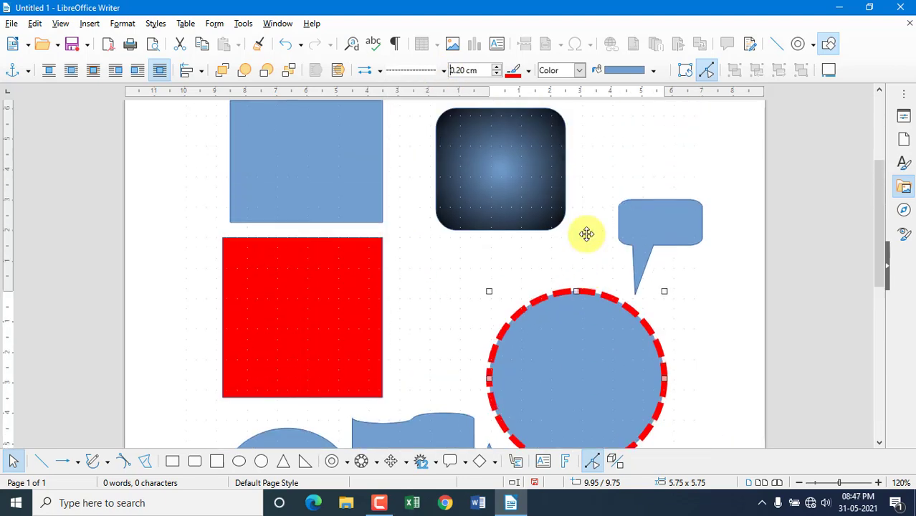
click(478, 214)
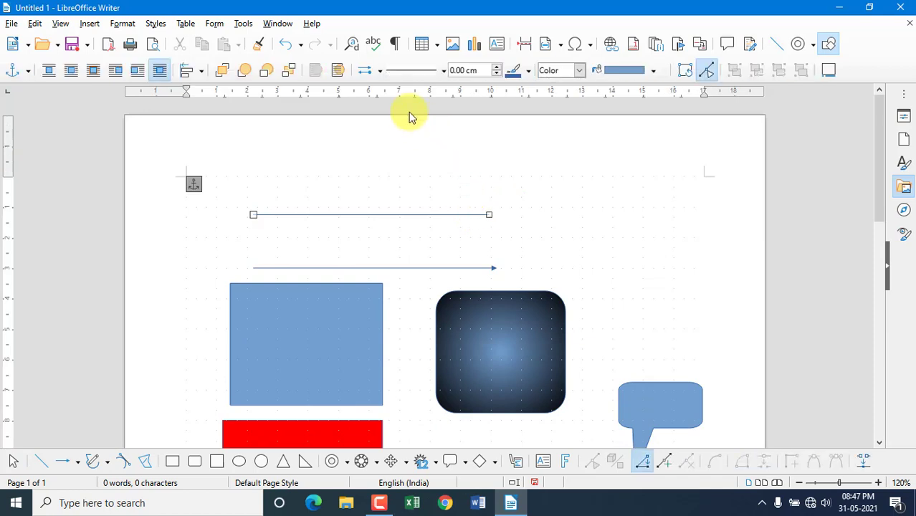
click(381, 72)
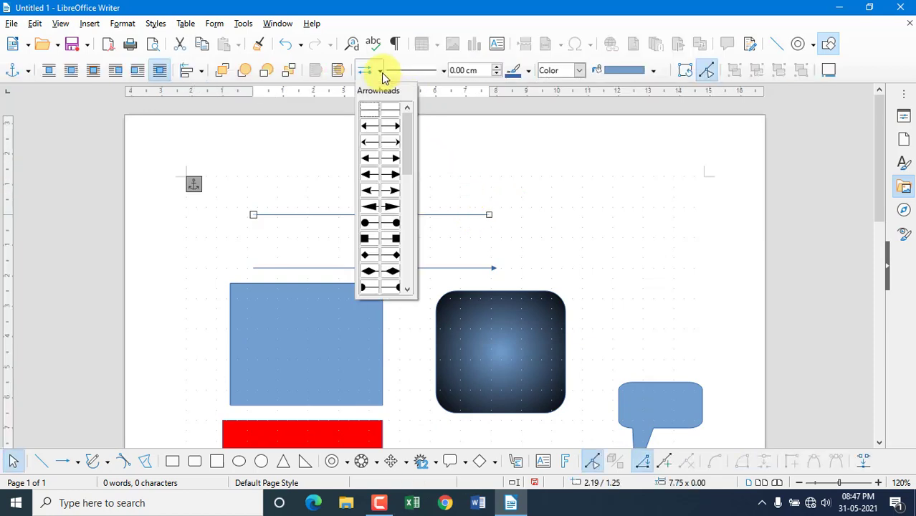
click(368, 127)
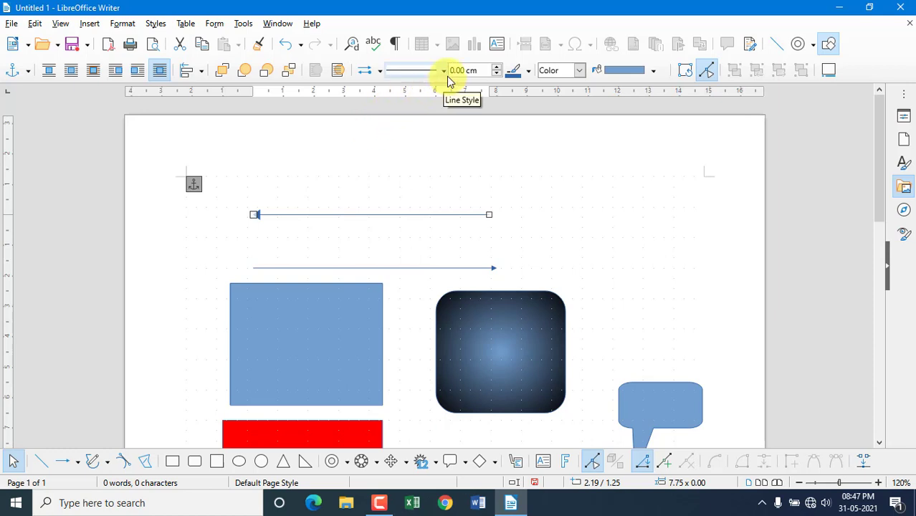
click(495, 68)
click(495, 66)
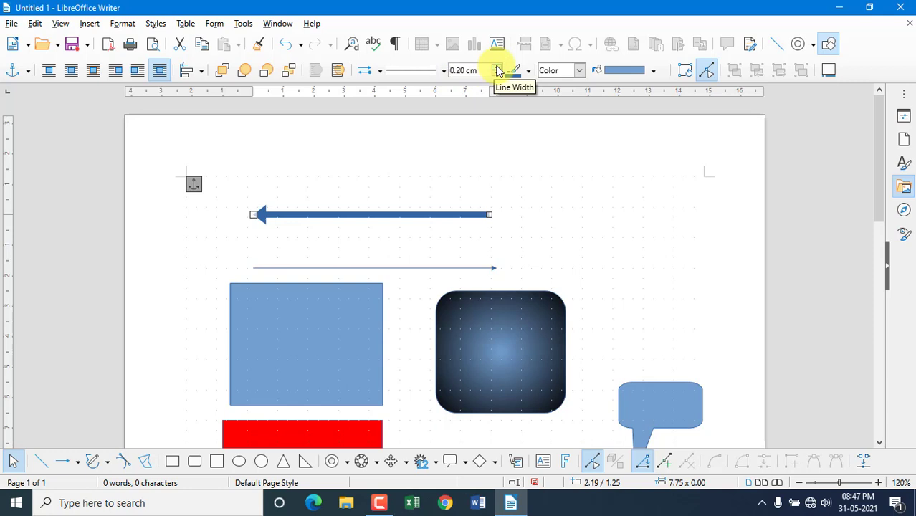
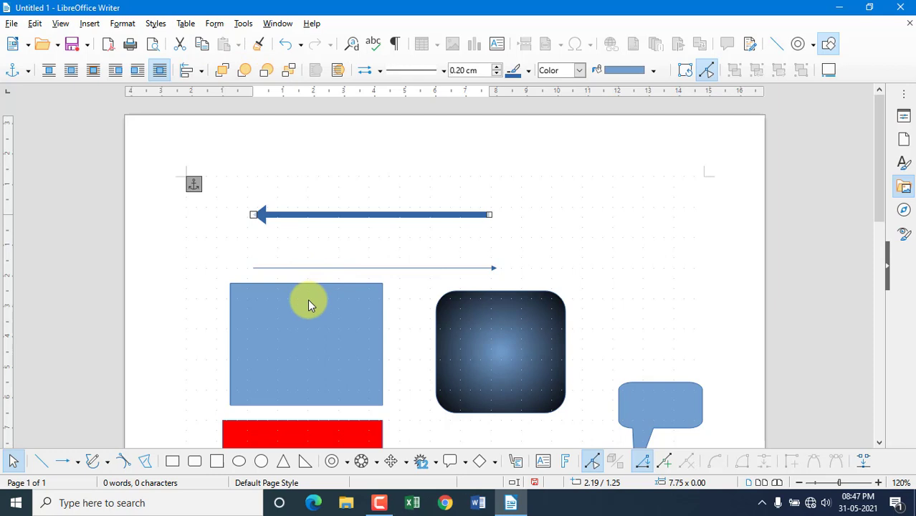
Resize the plain blue rectangle above the red square to about 5.25 × 3.00 cm and move it to the page's upper-right corner
scroll(308, 310, down, 2)
click(330, 245)
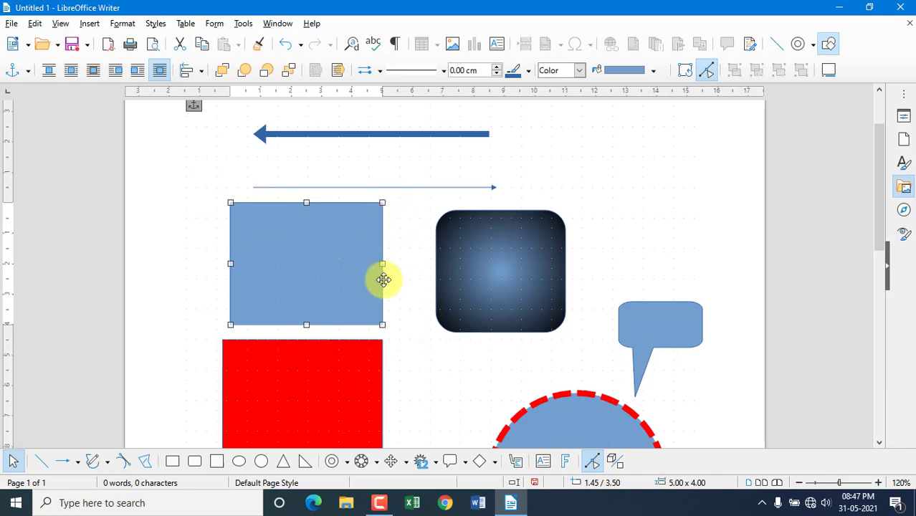
drag(380, 324, 451, 348)
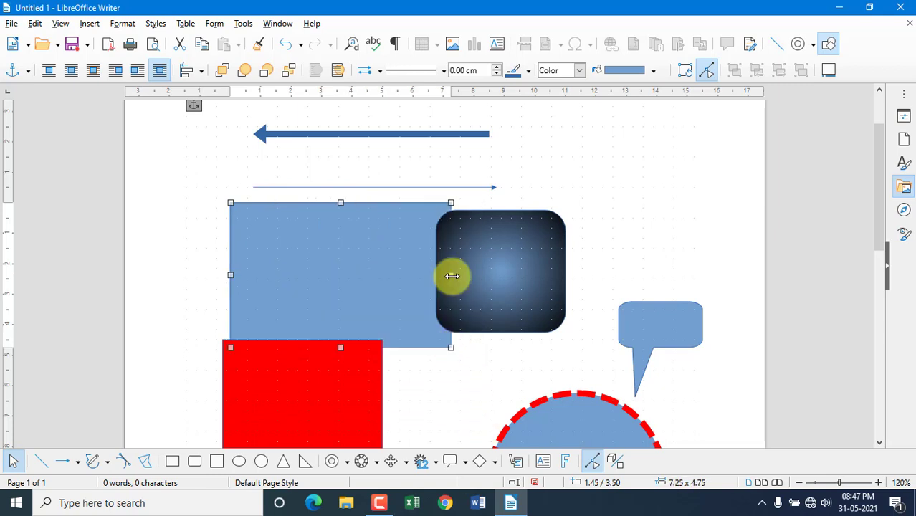
drag(452, 276, 388, 273)
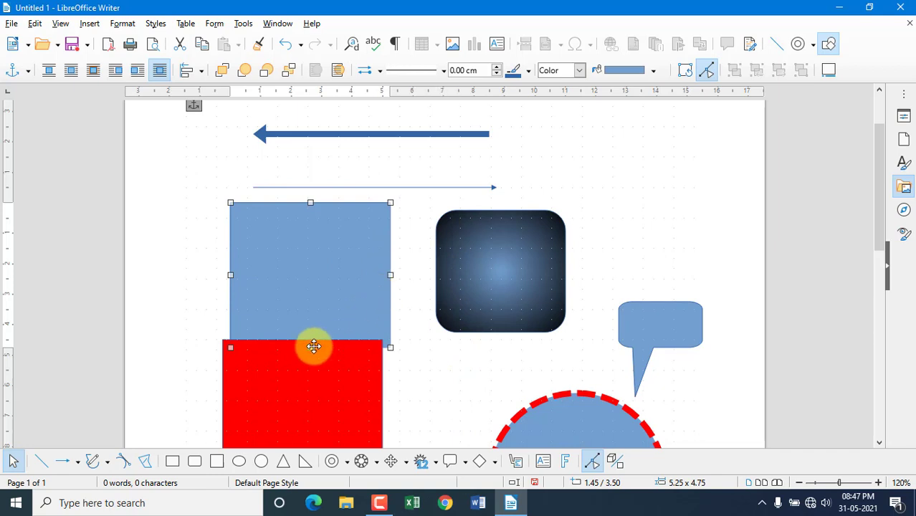
drag(314, 347, 314, 293)
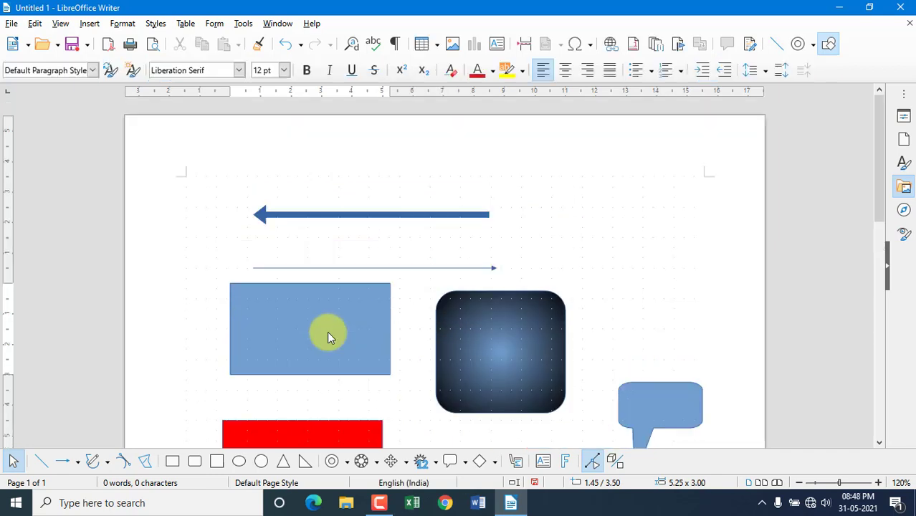
click(311, 318)
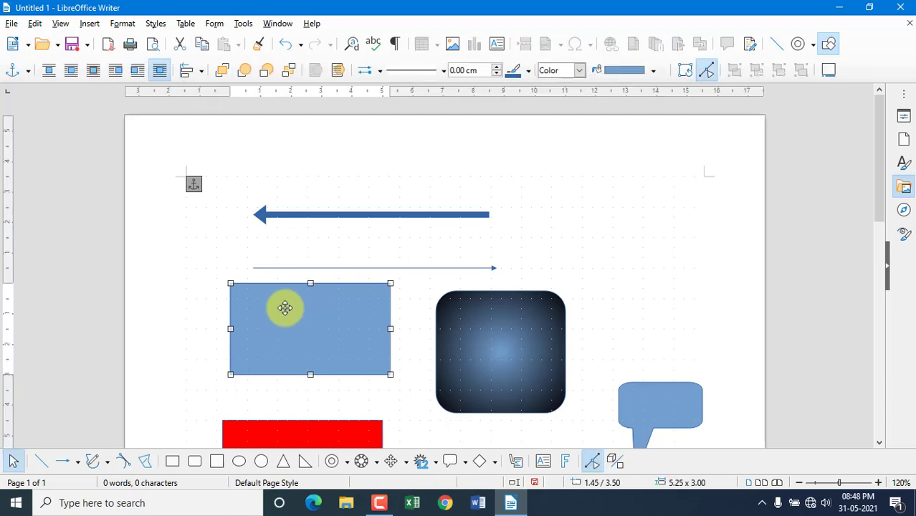
drag(285, 308, 595, 147)
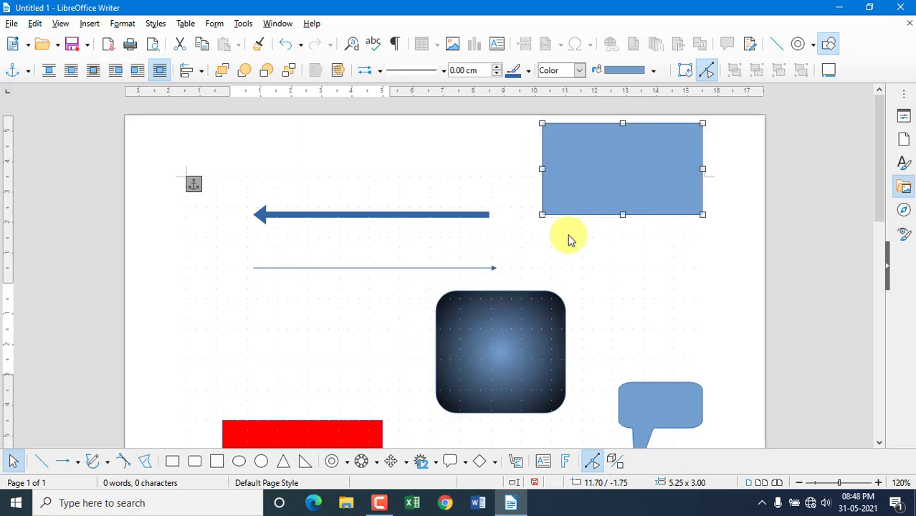
Move the gradient-filled rounded rectangle to the page's left margin, just above the red square
click(512, 346)
scroll(512, 346, down, 3)
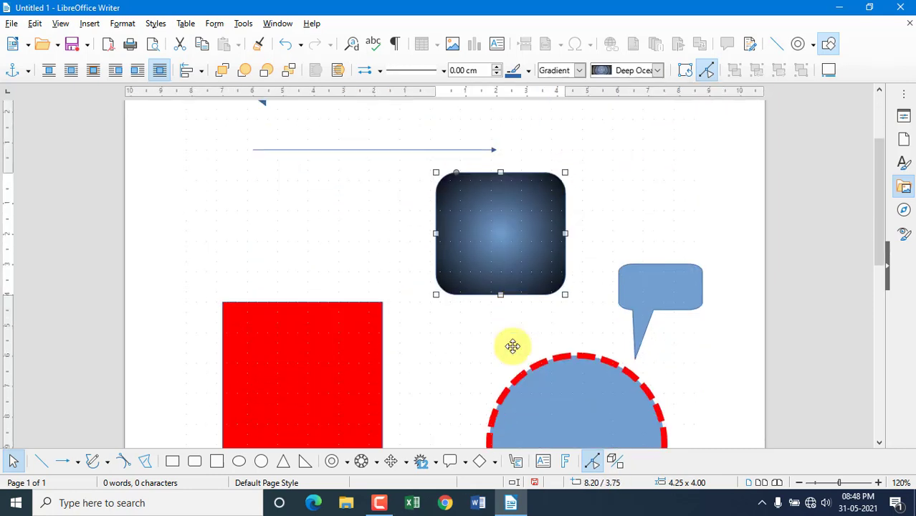
scroll(521, 300, up, 3)
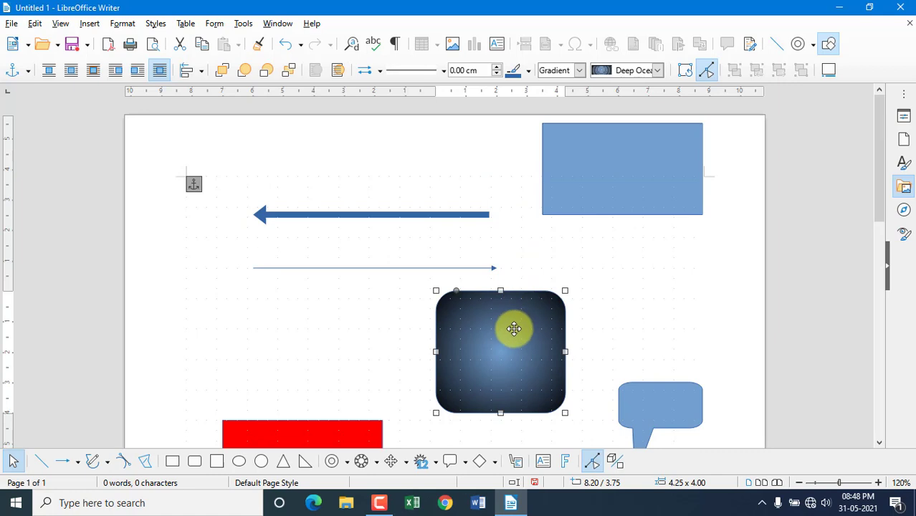
drag(515, 325, 253, 312)
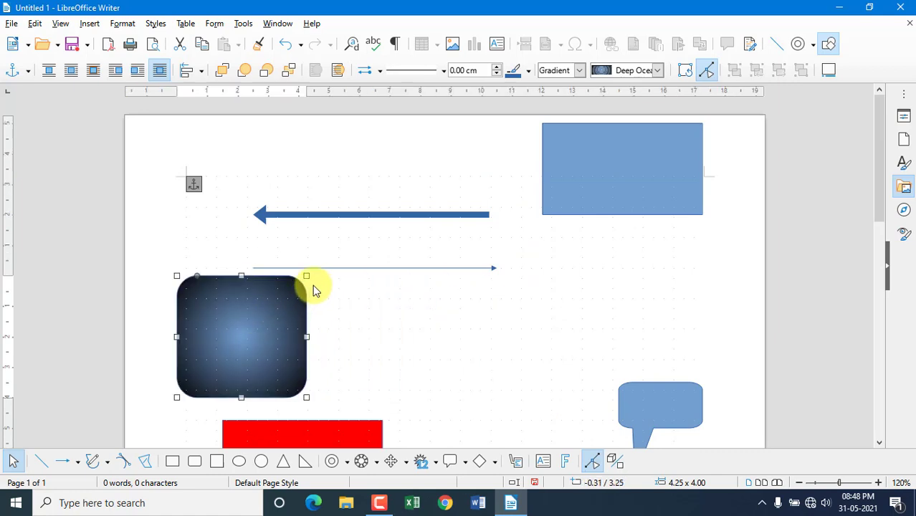
Widen the rounded rectangle to about 6.25 cm and change its fill to a light paper-like bitmap texture
drag(306, 272, 367, 276)
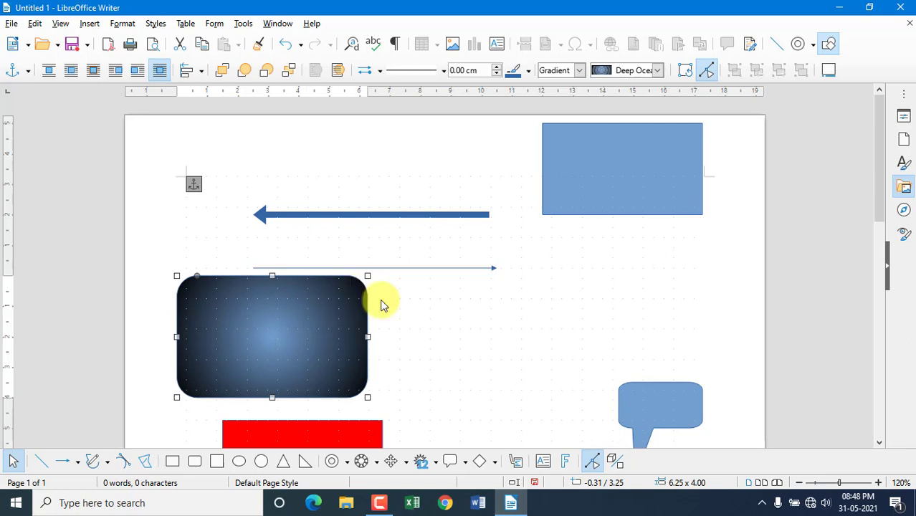
click(657, 70)
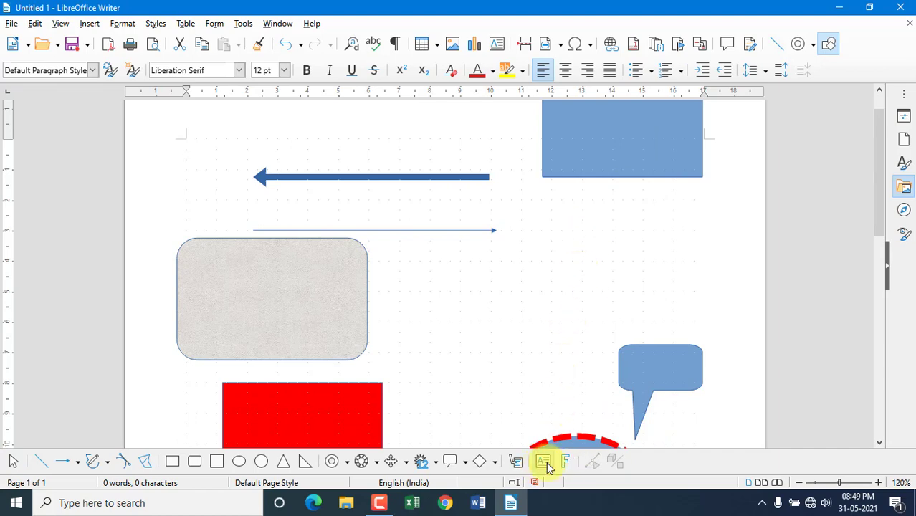
Insert a text box about 5.25 × 3.75 cm below the blue rectangle and enter "tytyututyutyutyut" in it
click(541, 466)
drag(556, 206, 719, 320)
text(tytyut)
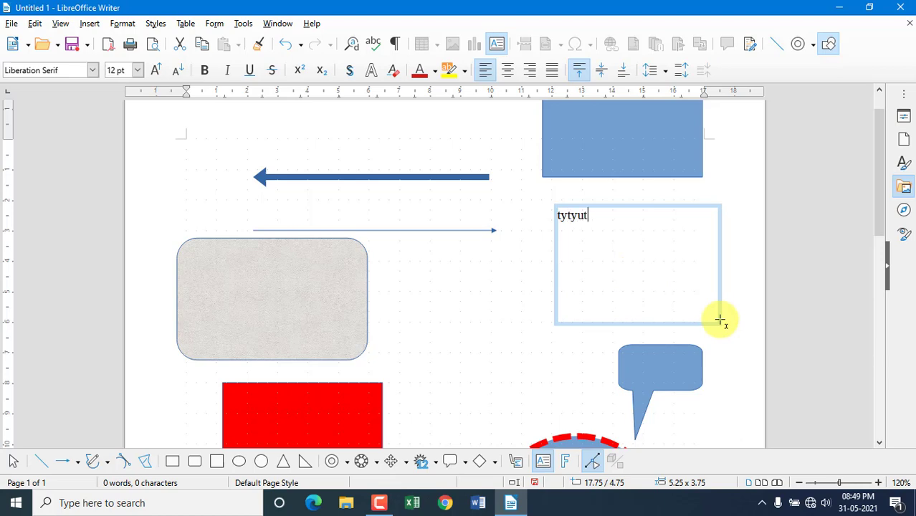
text(utyutyutyut)
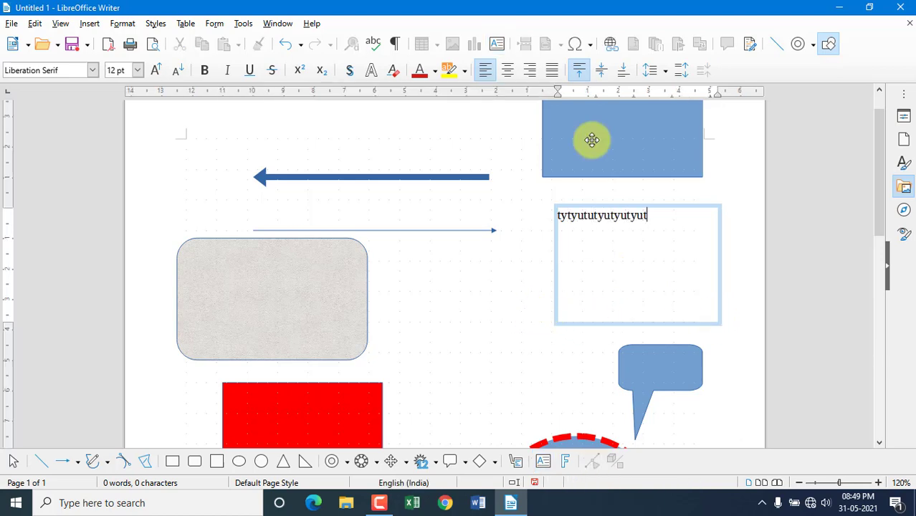
Add a text box inside the blue rectangle at the page's upper-right corner and enter "jygjygjkhgjkhk"
click(592, 139)
right_click(594, 170)
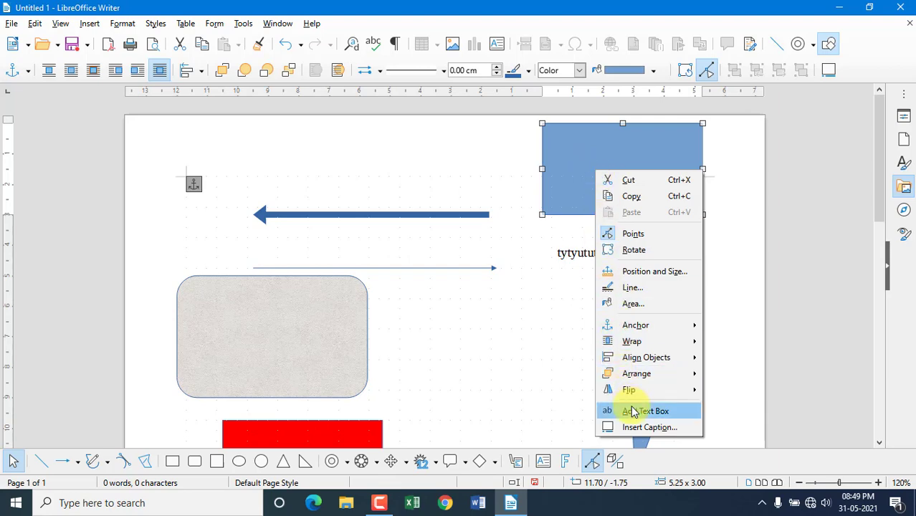
click(632, 410)
text(jygjygjkhgjkhk)
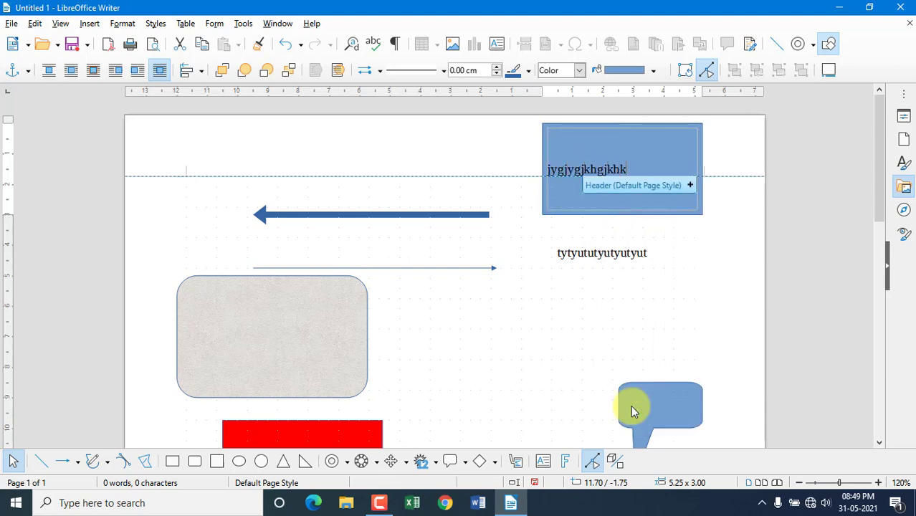
click(675, 293)
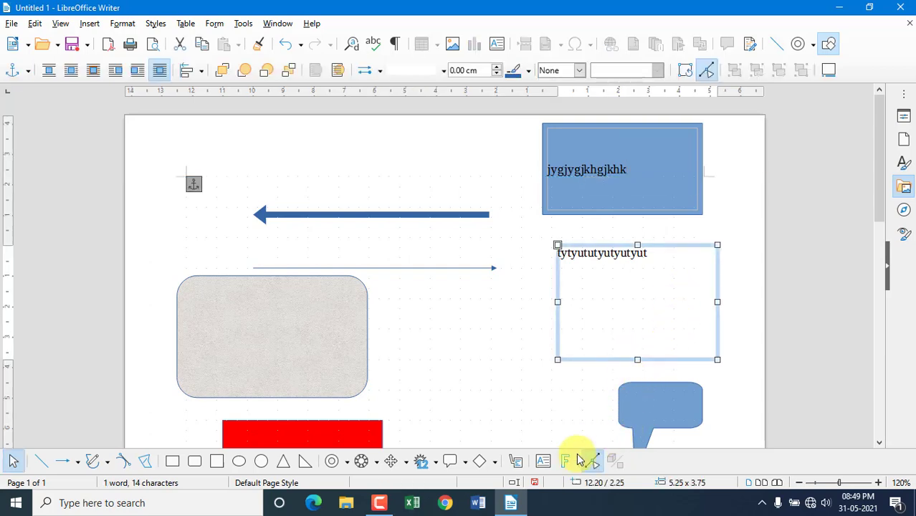
Insert a Fontwork object using the black "Snow" style from the Fontwork Gallery
click(566, 464)
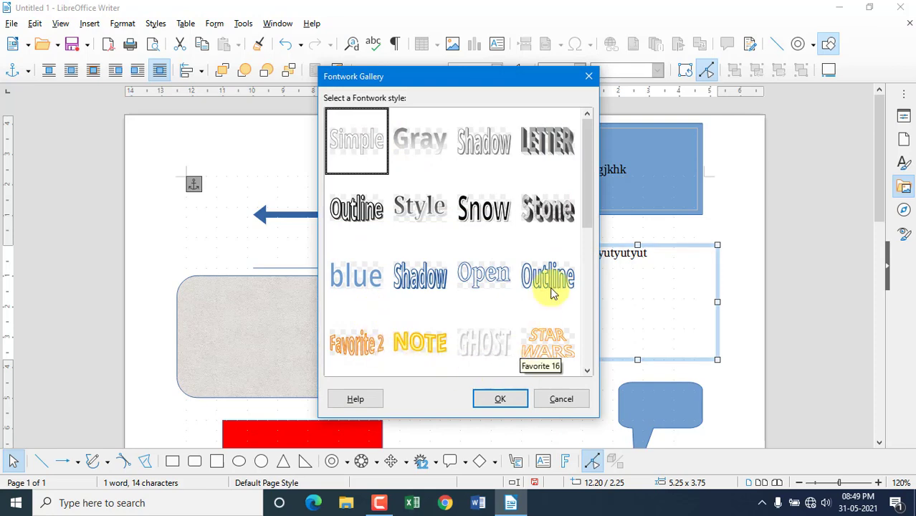
click(475, 207)
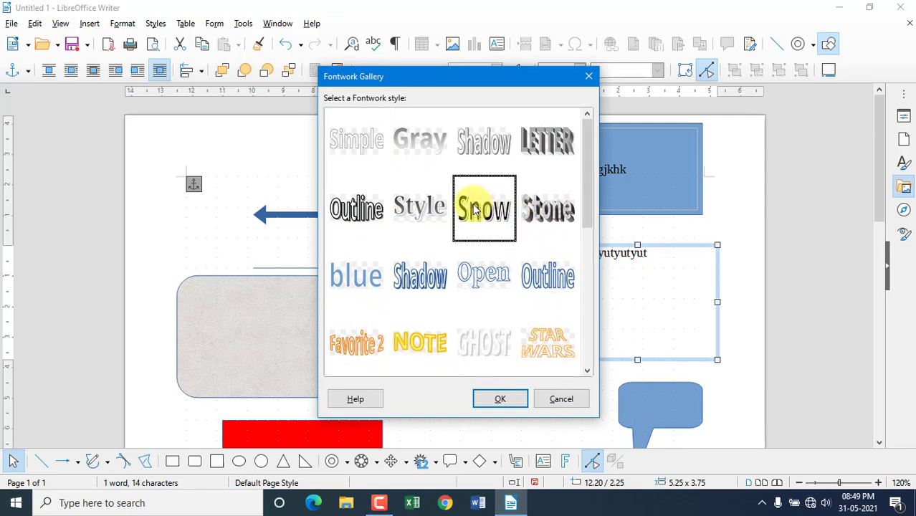
click(498, 400)
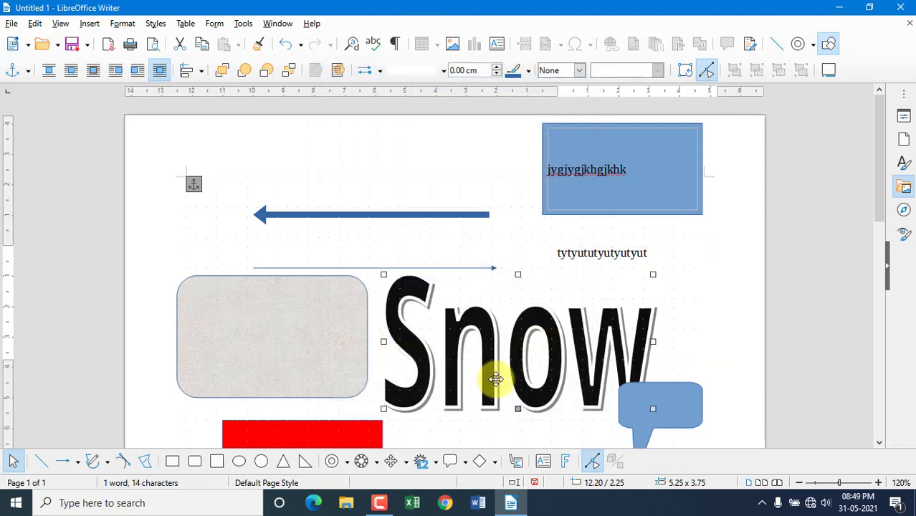
Move the Snow Fontwork left so it overlaps the textured rounded rectangle, and bring it to the front
drag(482, 352, 421, 345)
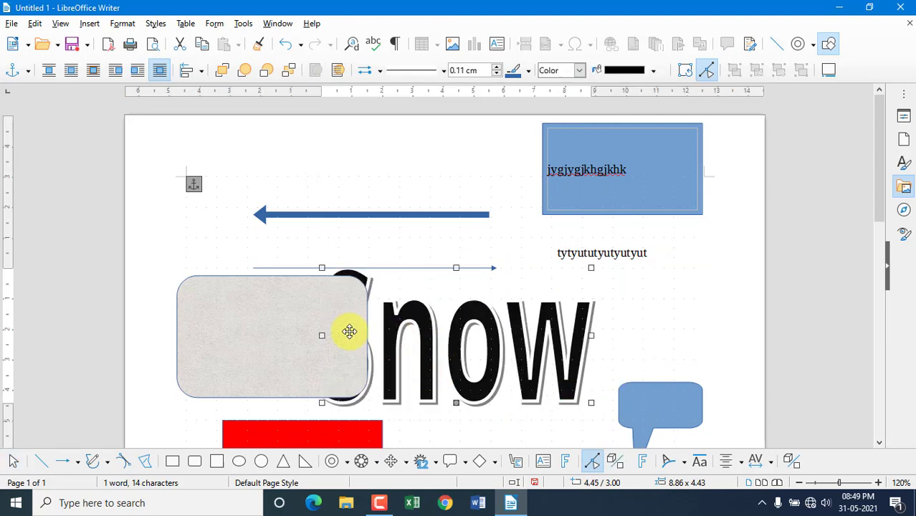
click(226, 70)
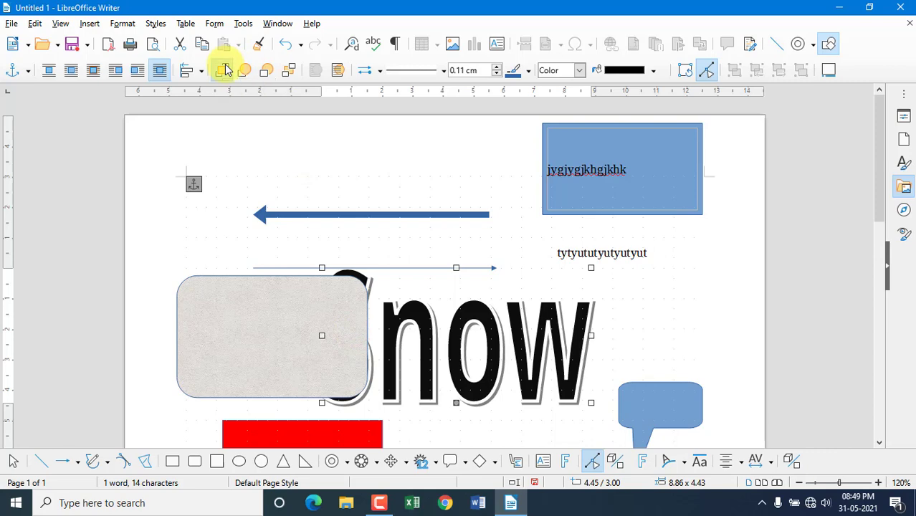
drag(404, 320, 395, 318)
Replace the Fontwork text "Snow" with "Khasla Computer"
double_click(416, 320)
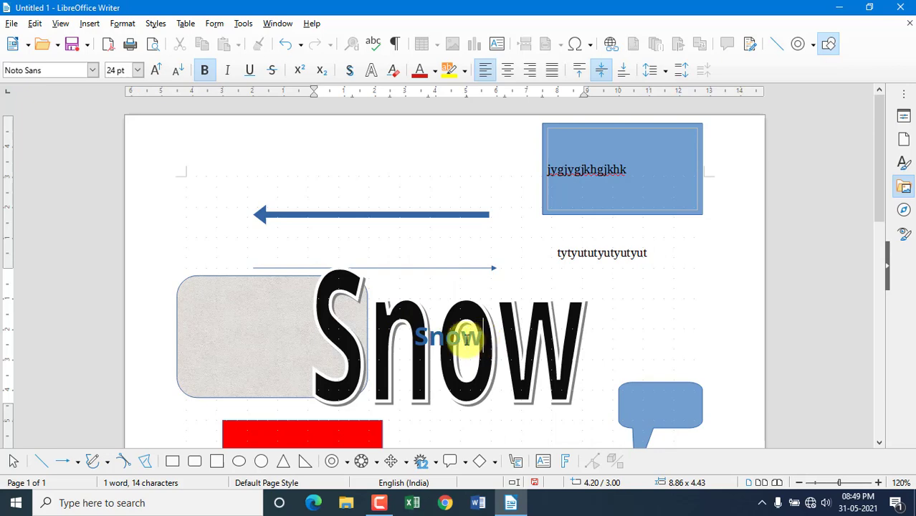
drag(466, 339, 421, 340)
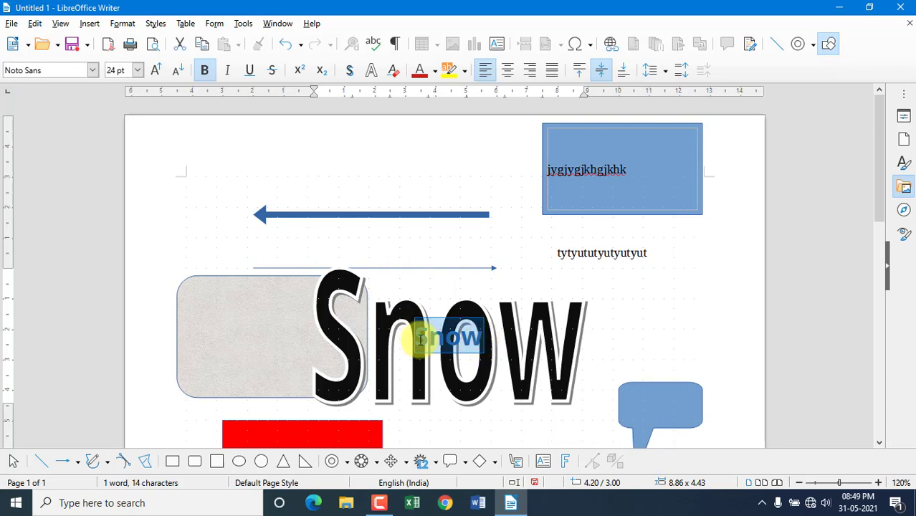
key(BackSpace)
text(Khasla Computer)
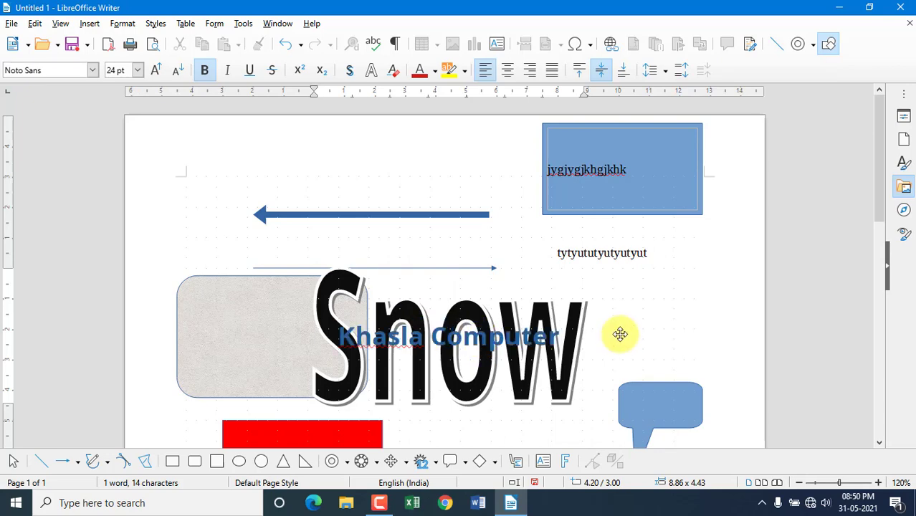
key(Escape)
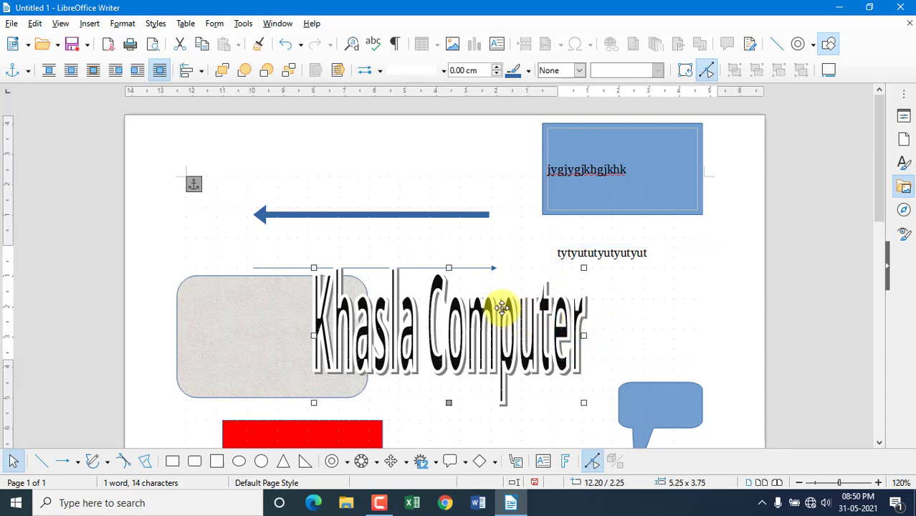
Stretch the "Khasla Computer" Fontwork on both sides to about 17.00 cm wide
click(582, 343)
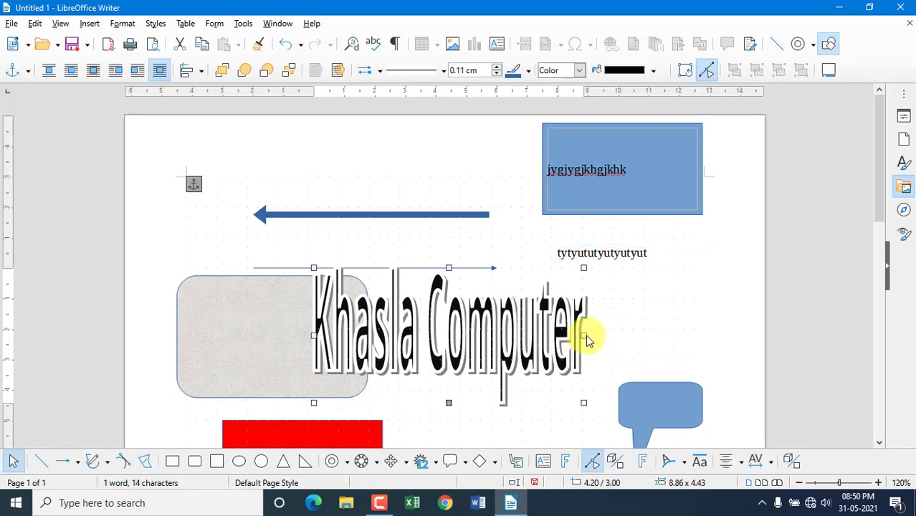
drag(585, 336, 710, 337)
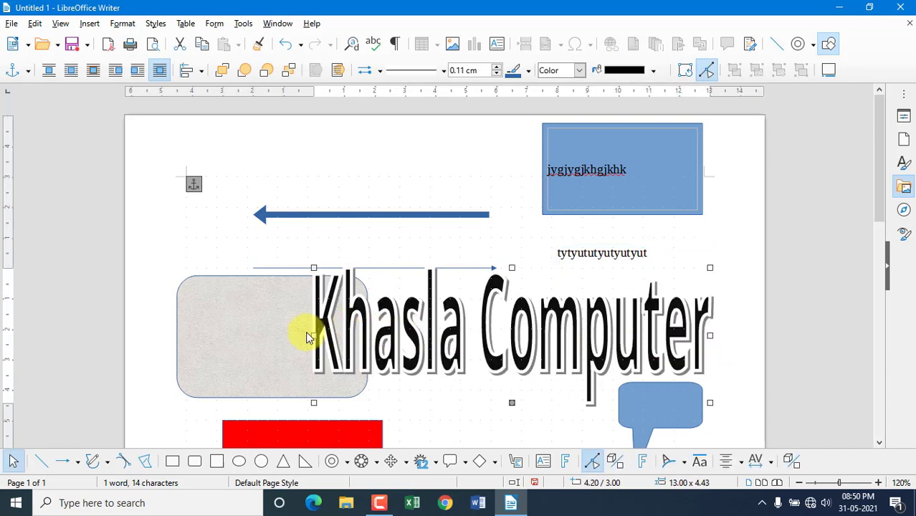
drag(312, 334, 192, 335)
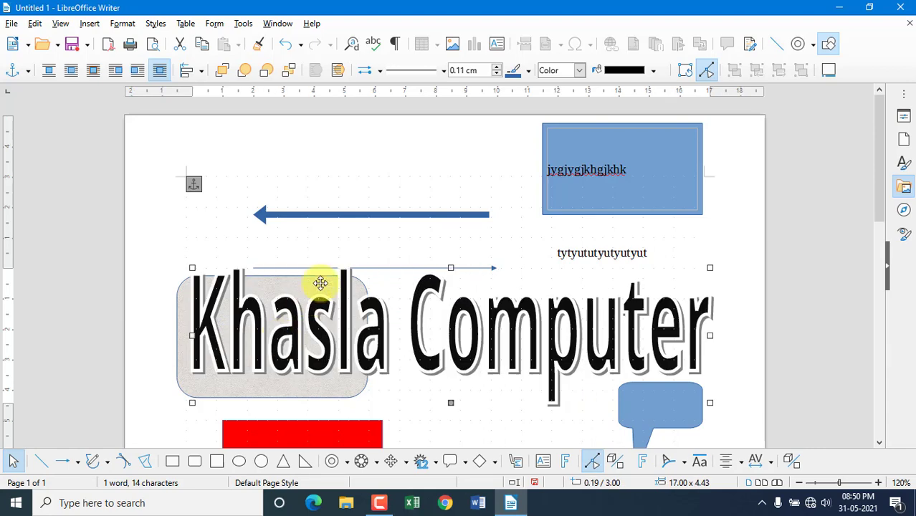
Change the Fontwork's fill to the Green Grass gradient
click(580, 71)
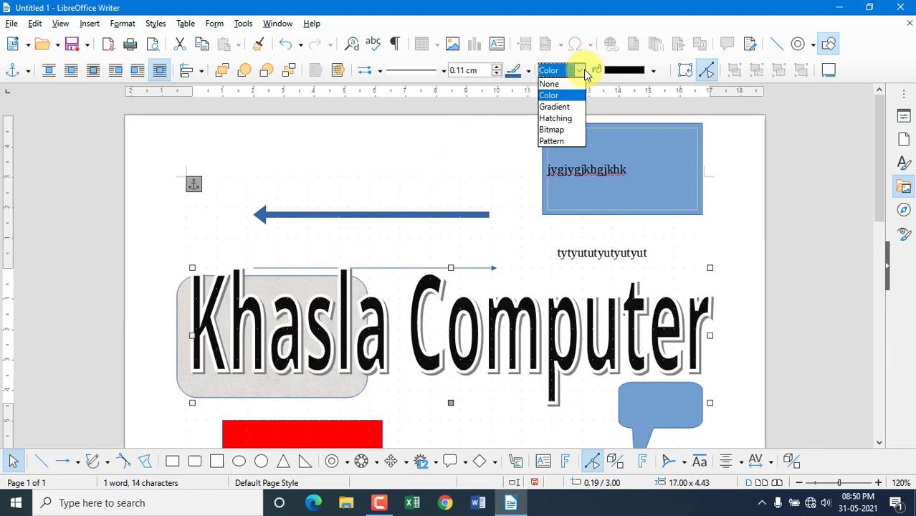
click(571, 106)
click(658, 71)
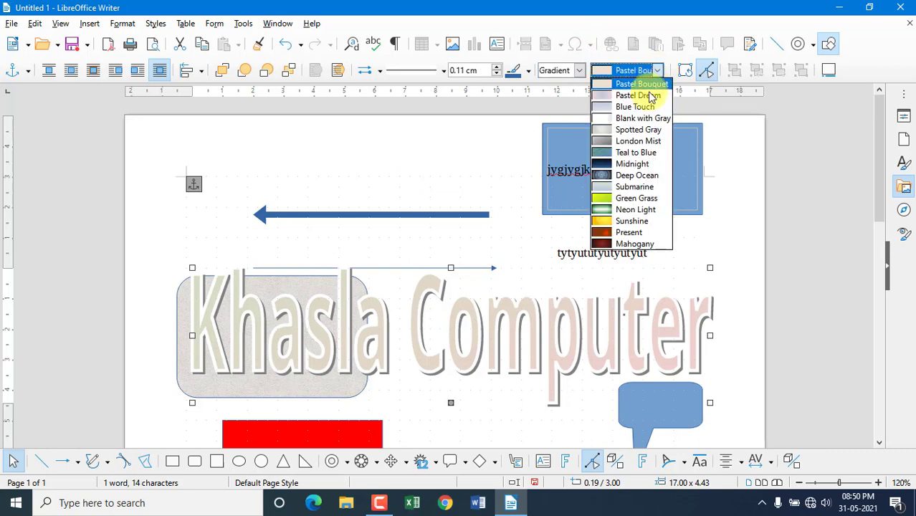
click(617, 200)
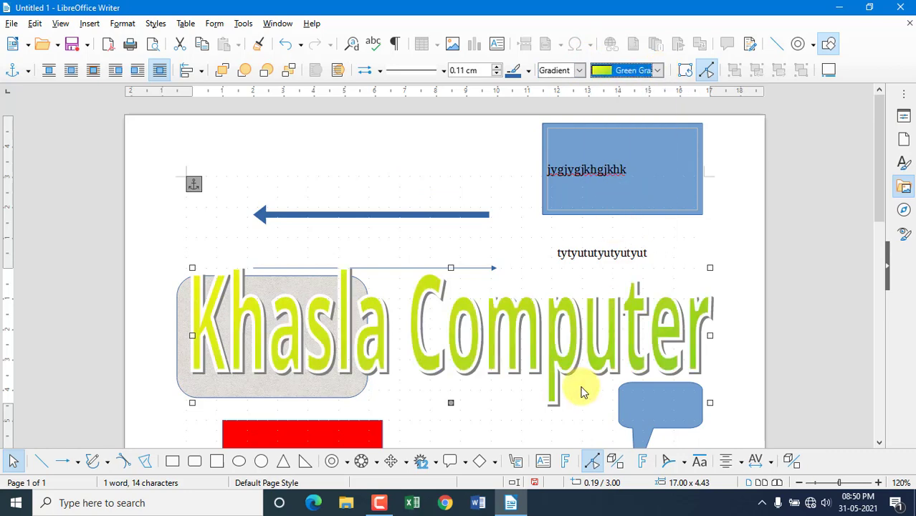
Change the Fontwork's shape to a wavy curve and move the object slightly upward on the page
click(687, 463)
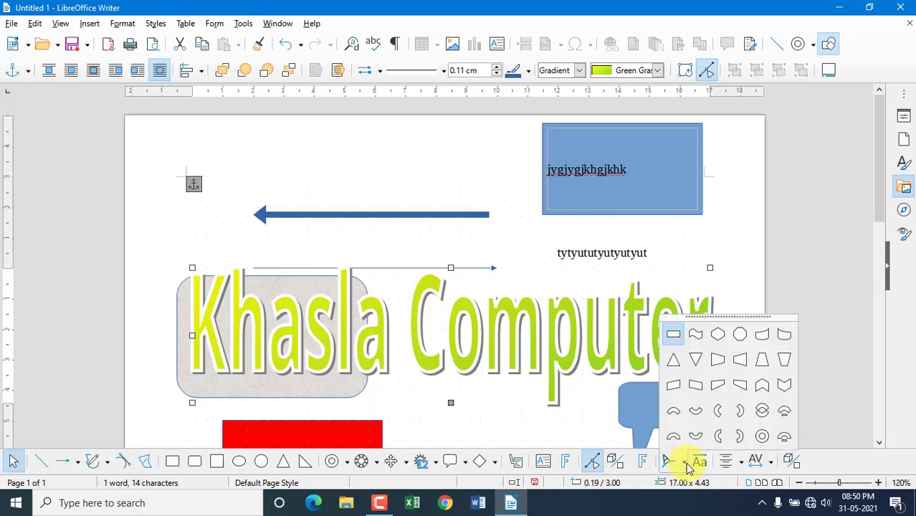
click(677, 334)
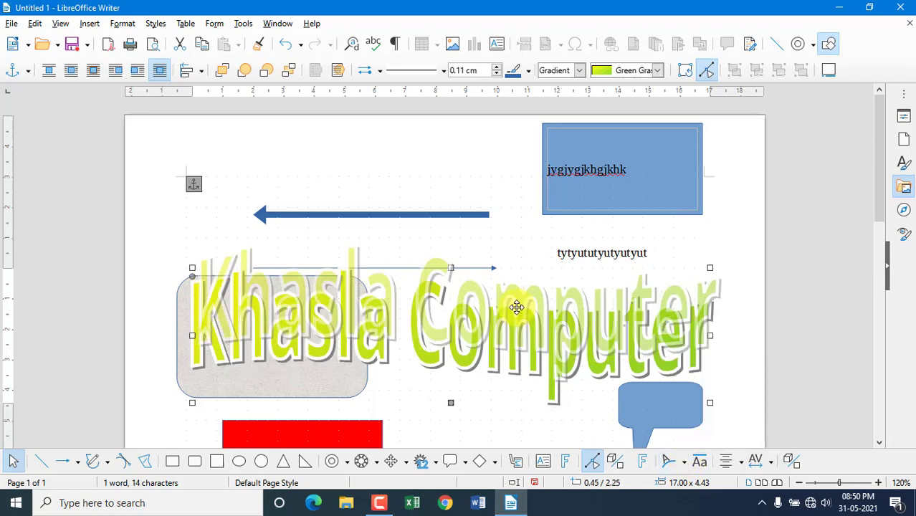
Try Fontwork Same Letter Heights on the "Khasla Computer" text and turn it off again
click(705, 471)
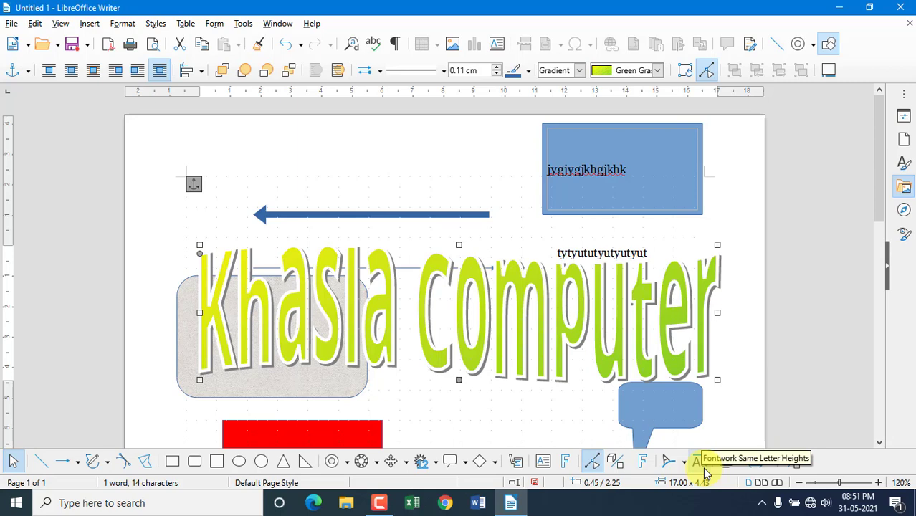
click(706, 471)
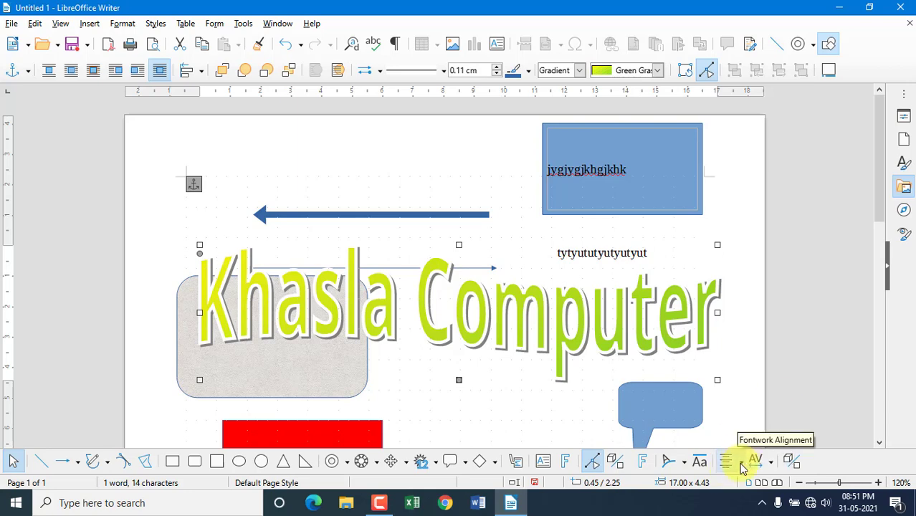
Look at the Fontwork alignment options, try Tight, Very Tight and Loose character spacing on the text, and return to Normal
click(741, 463)
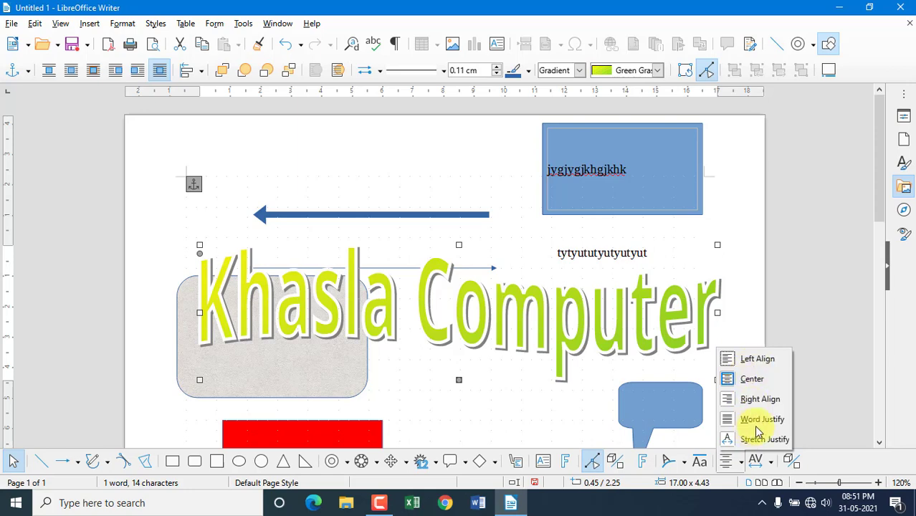
click(769, 463)
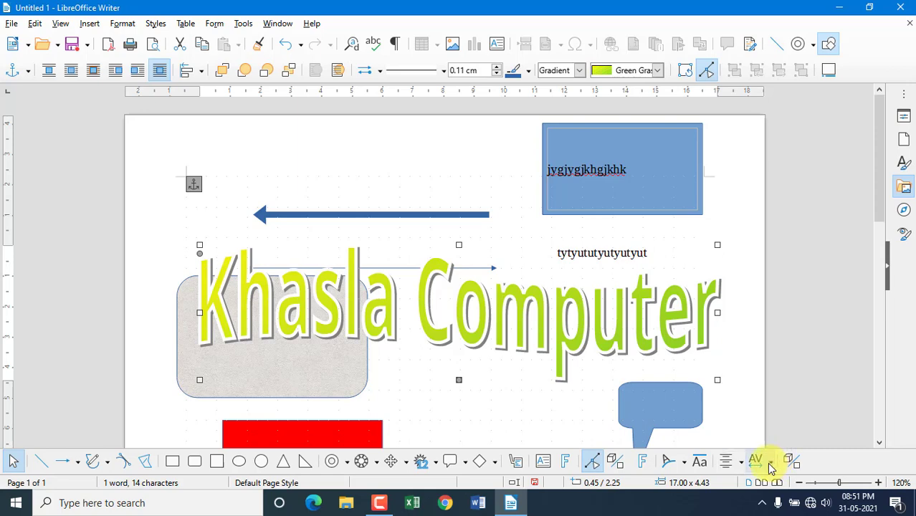
click(769, 462)
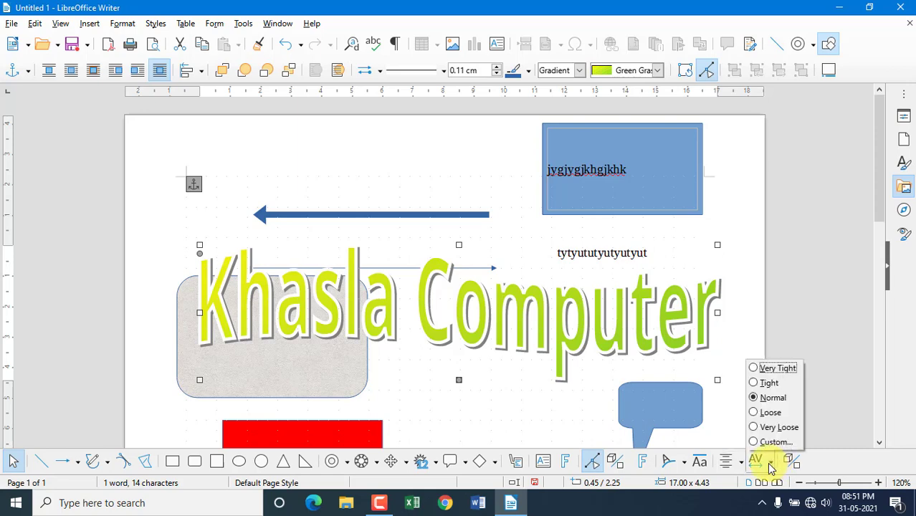
click(764, 384)
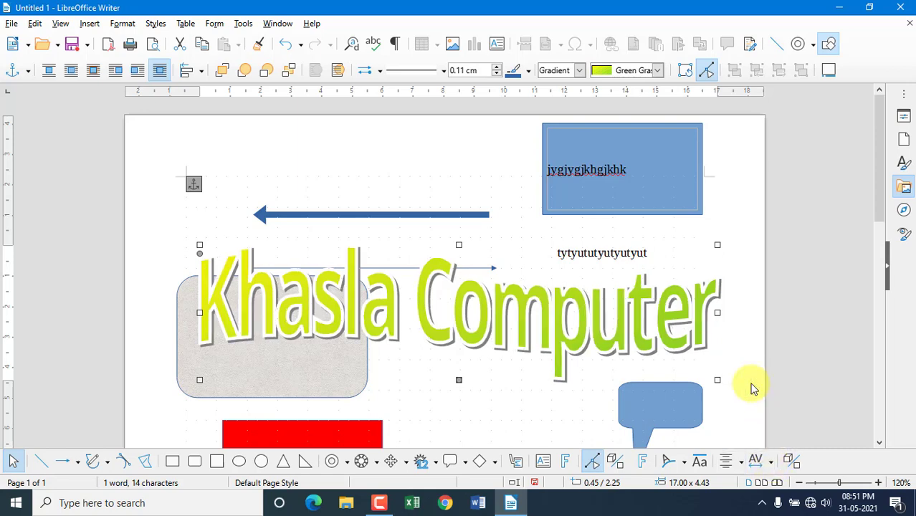
click(772, 465)
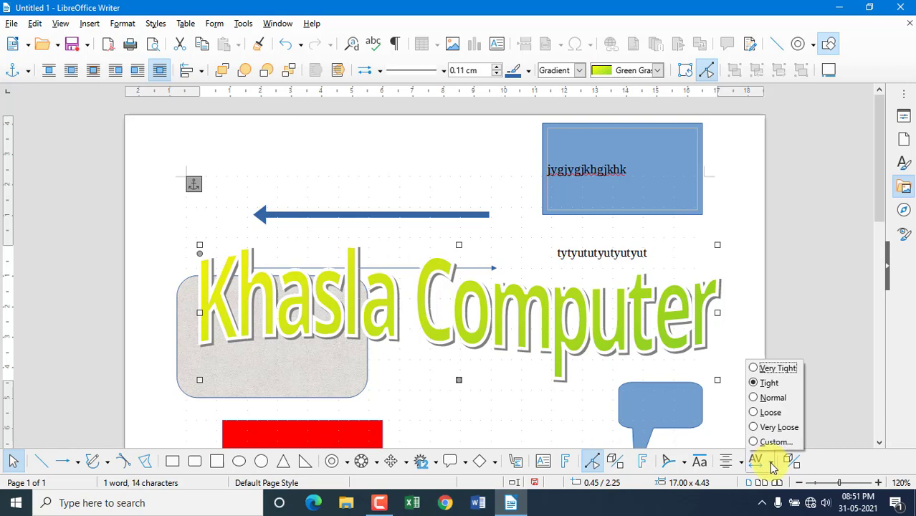
click(754, 373)
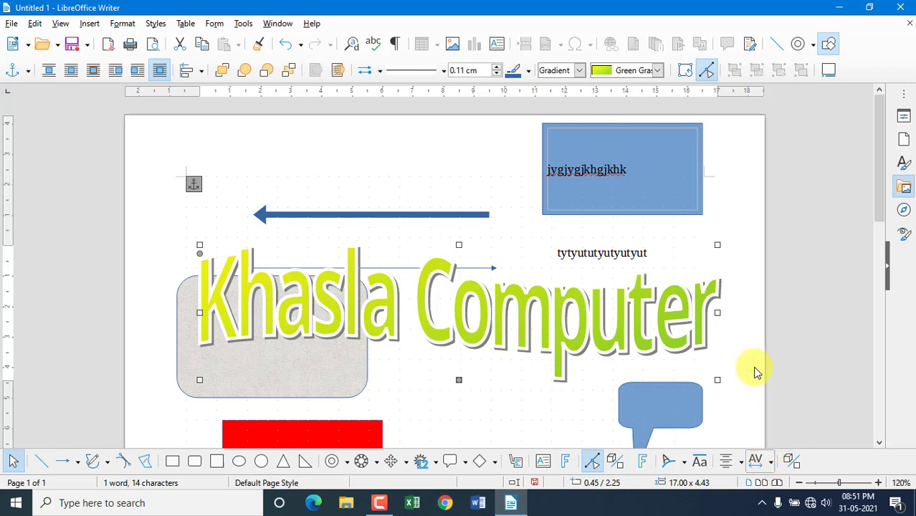
click(770, 463)
click(772, 414)
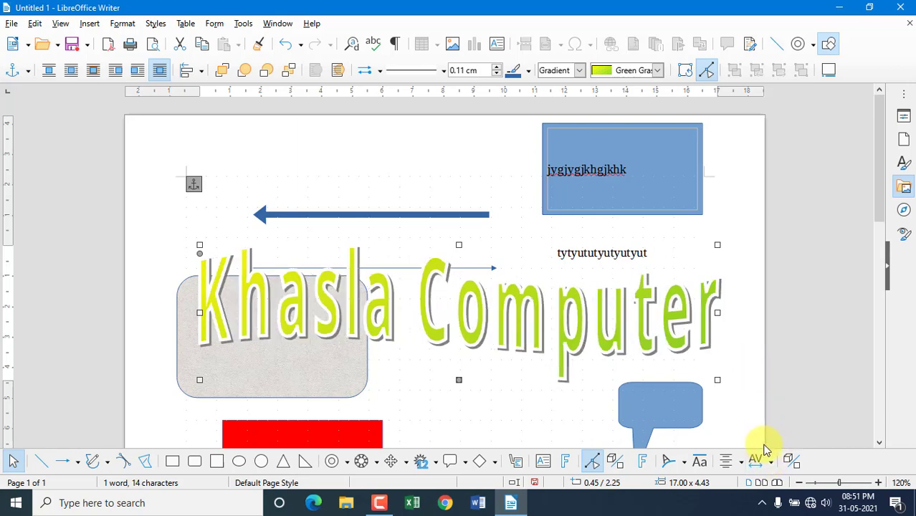
click(768, 465)
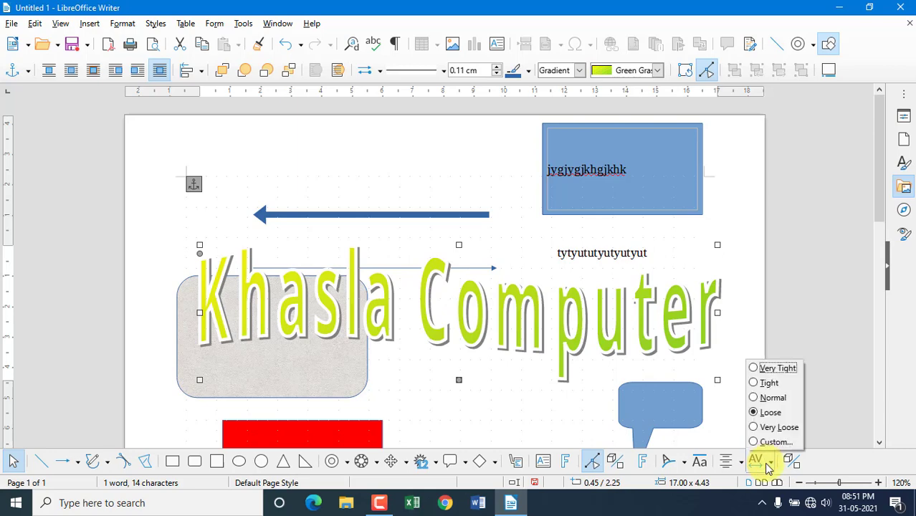
click(768, 400)
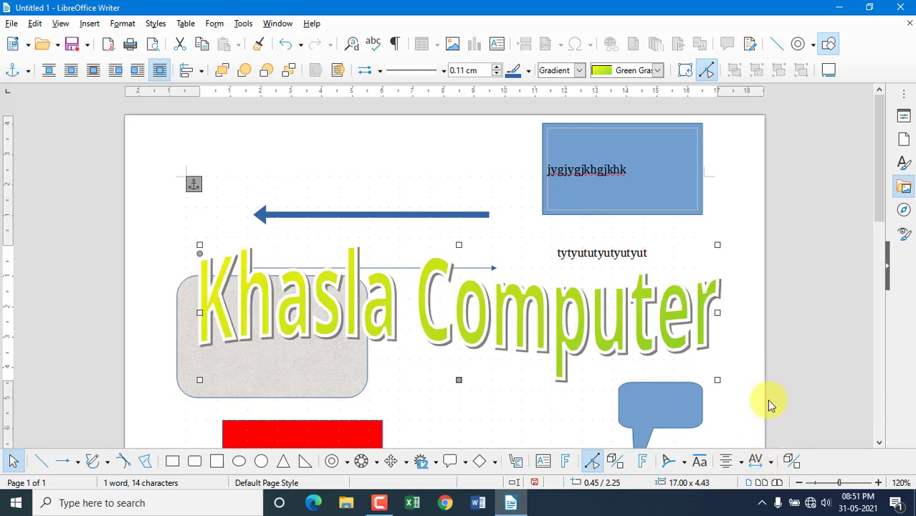
Apply 3D extrusion to the "Khasla Computer" Fontwork and try tilting it up and back down
click(791, 462)
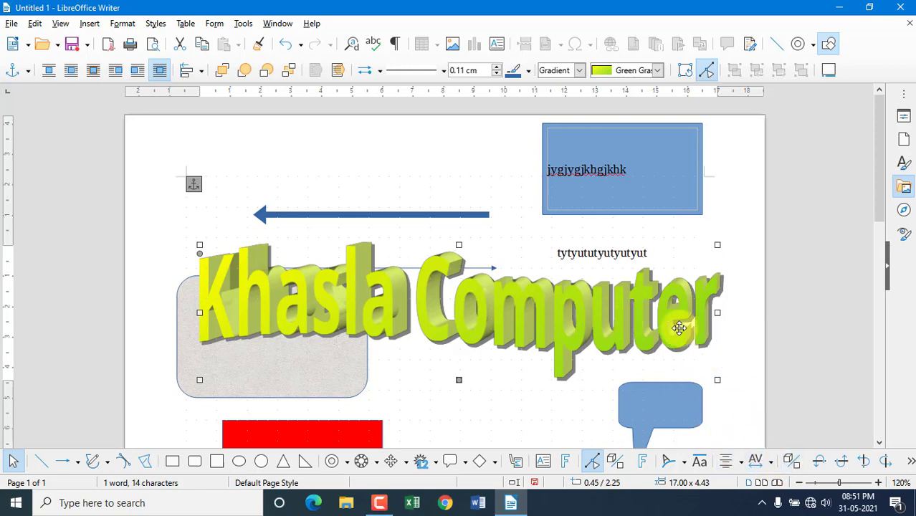
click(845, 463)
click(845, 463)
click(845, 465)
click(845, 465)
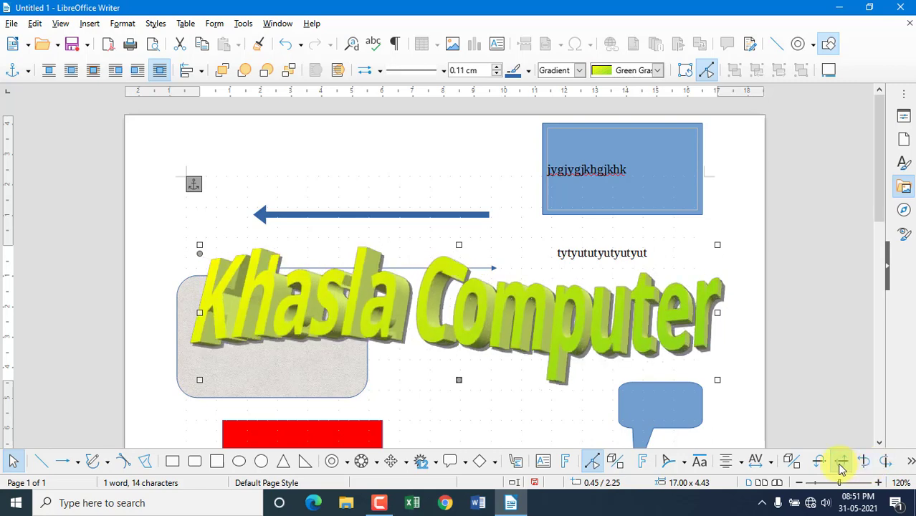
click(840, 463)
click(839, 464)
click(826, 467)
click(826, 468)
click(825, 467)
click(825, 467)
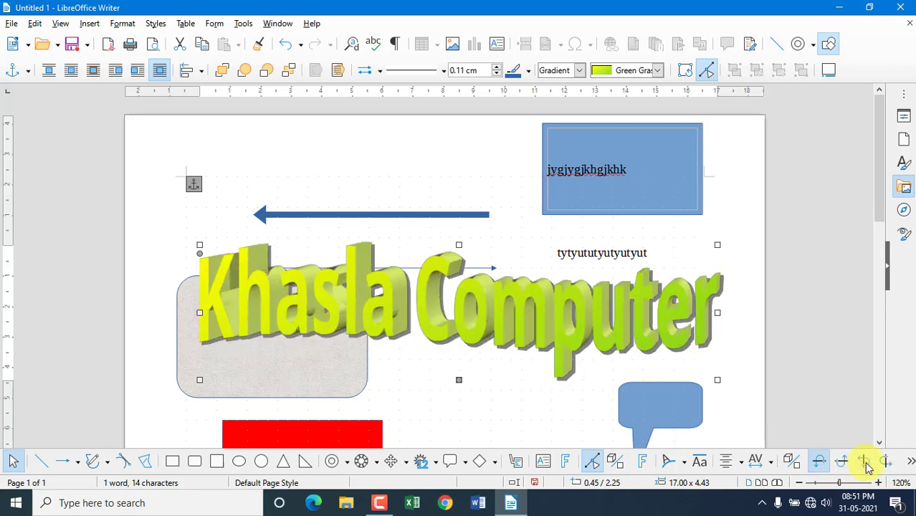
Tilt the extruded Fontwork far to the left and back to the right, leaving it slightly tilted left
click(865, 464)
click(866, 464)
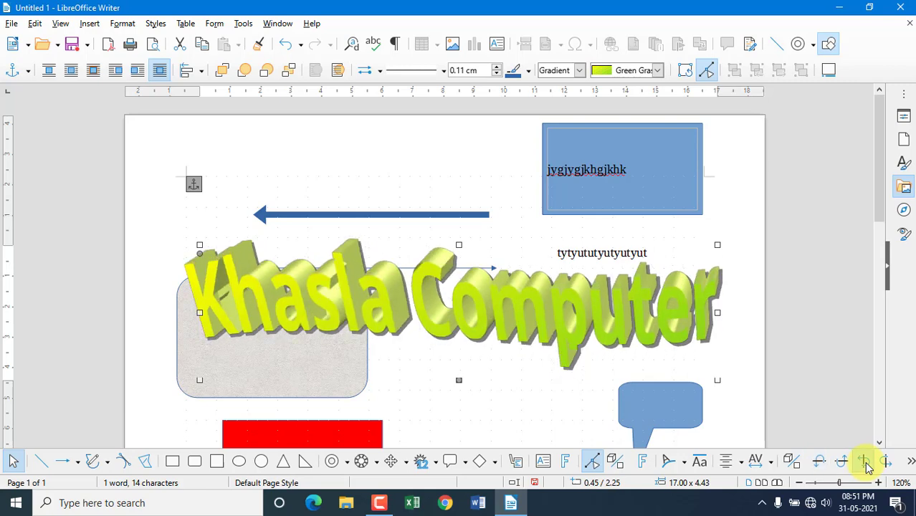
click(866, 465)
click(867, 466)
click(885, 466)
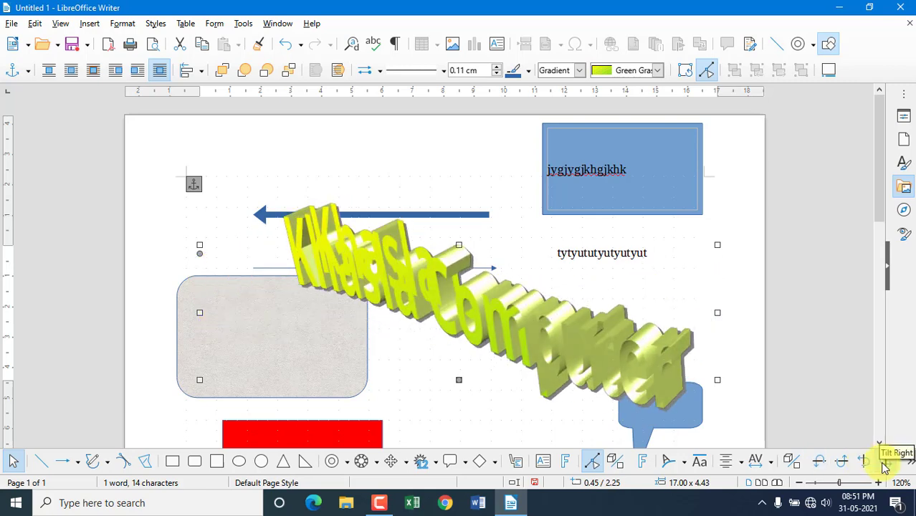
click(885, 466)
click(885, 466)
click(885, 465)
click(885, 466)
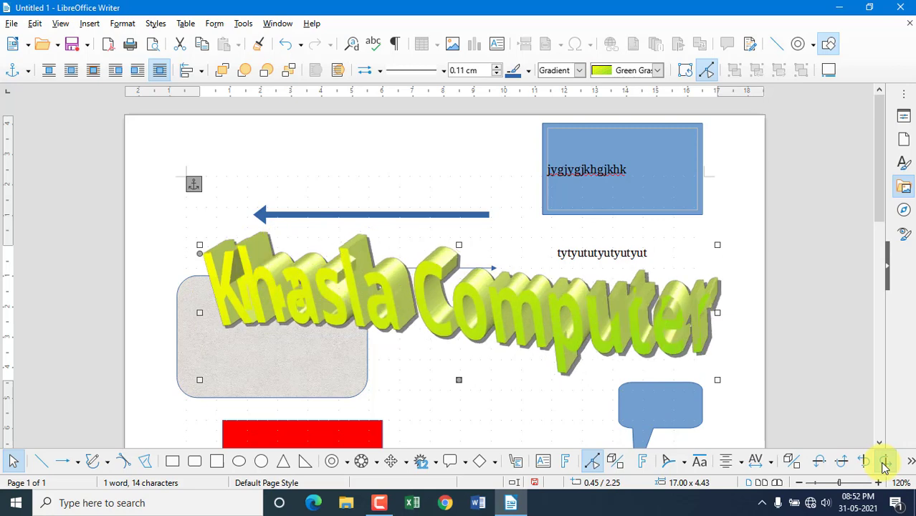
click(885, 466)
click(885, 466)
Choose the Plastic surface for the extruded Fontwork and light it from the right side
click(910, 462)
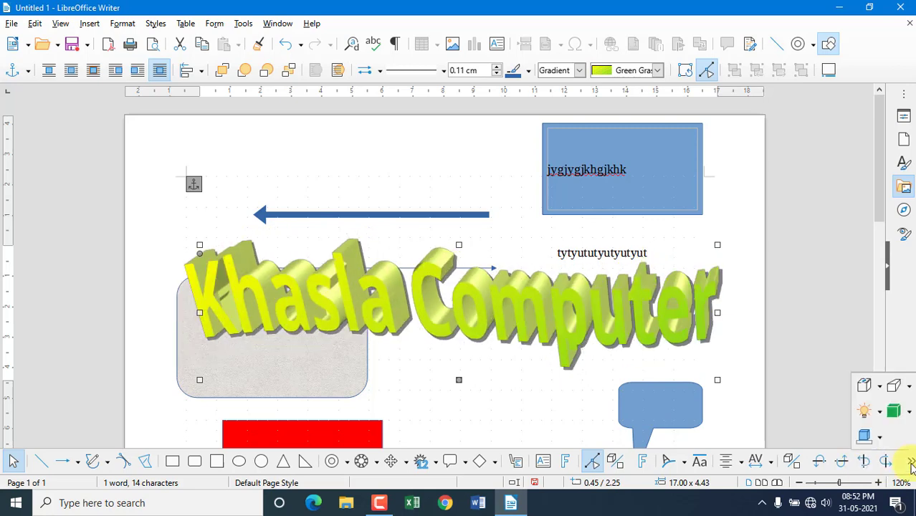
click(909, 413)
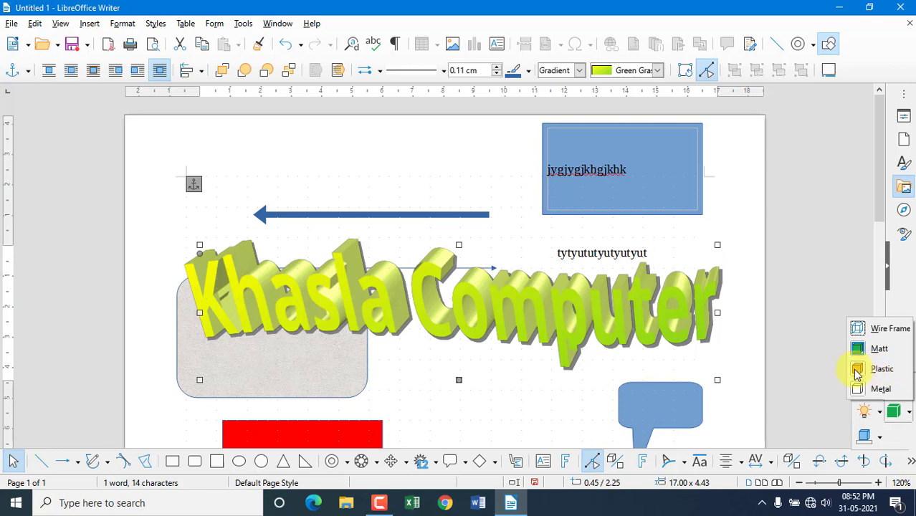
click(857, 371)
click(910, 461)
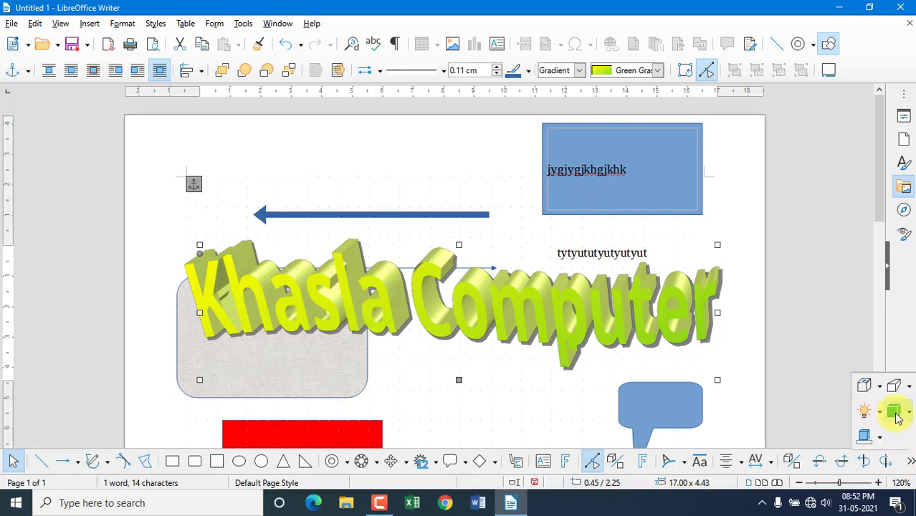
click(880, 413)
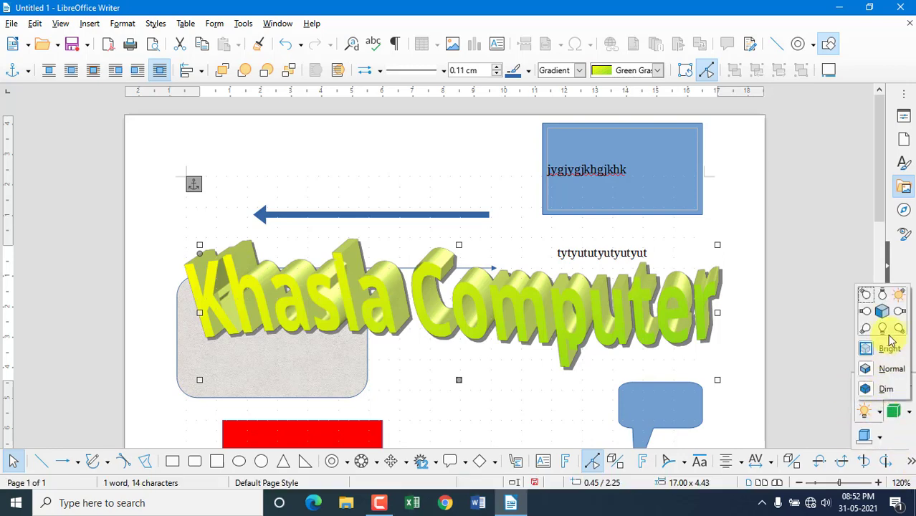
click(900, 315)
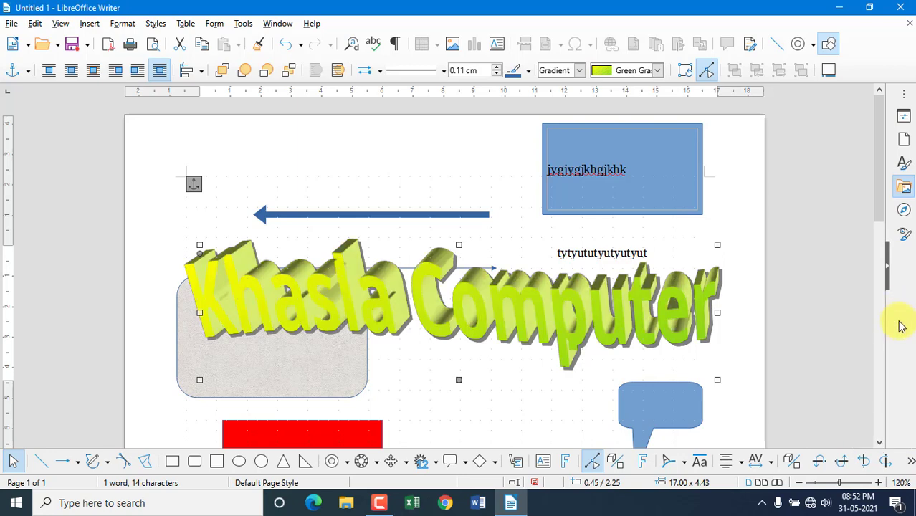
Set the Fontwork's 3D color to the recently used orange-red
click(909, 461)
click(880, 440)
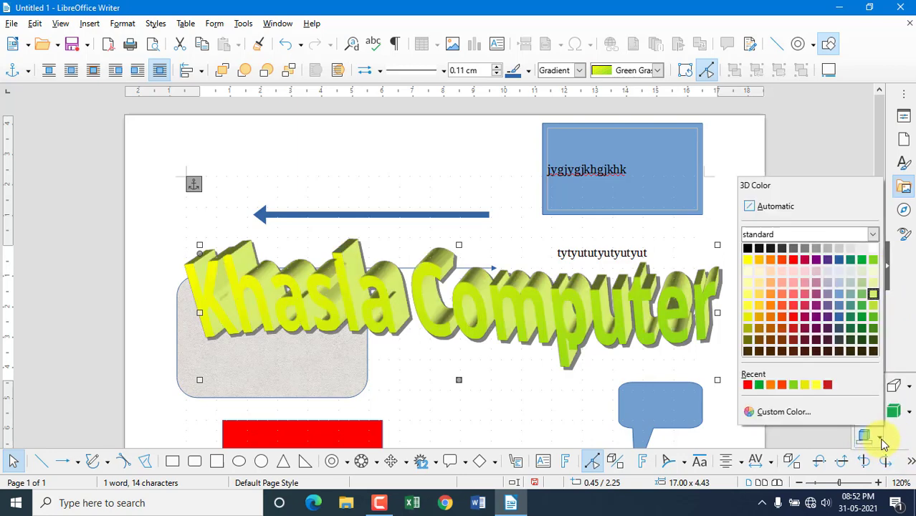
click(784, 387)
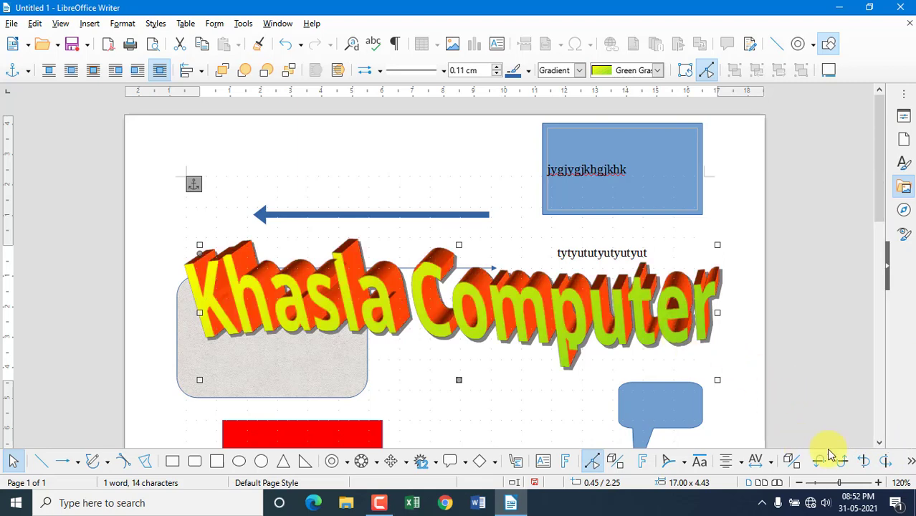
Change the Fontwork's extrusion direction so the depth runs straight up behind the letters
click(910, 461)
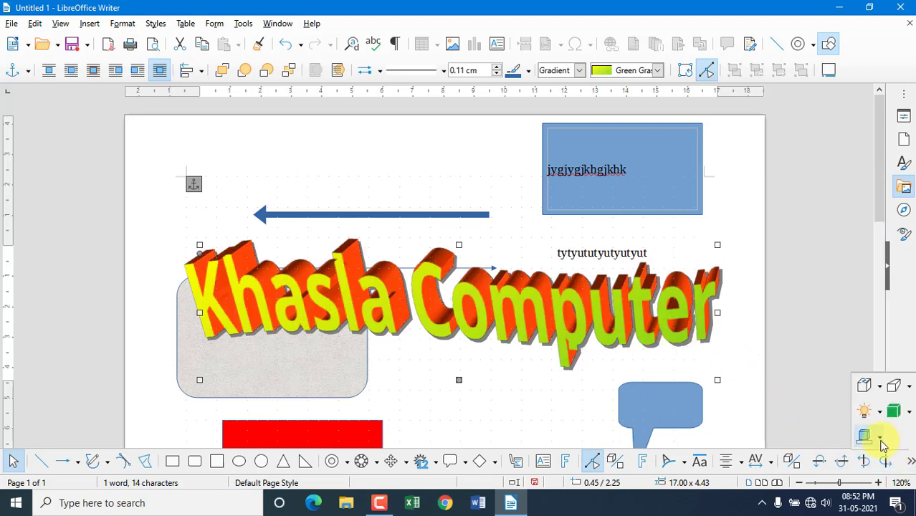
click(910, 392)
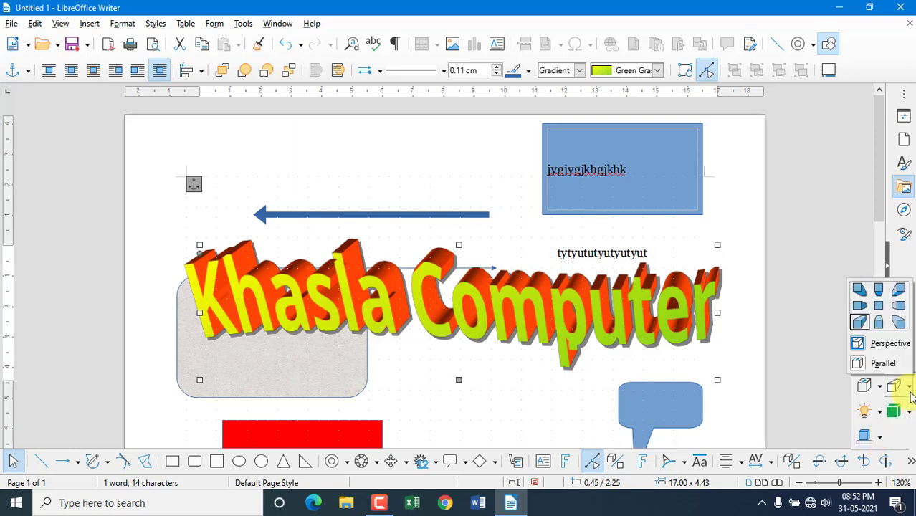
click(879, 322)
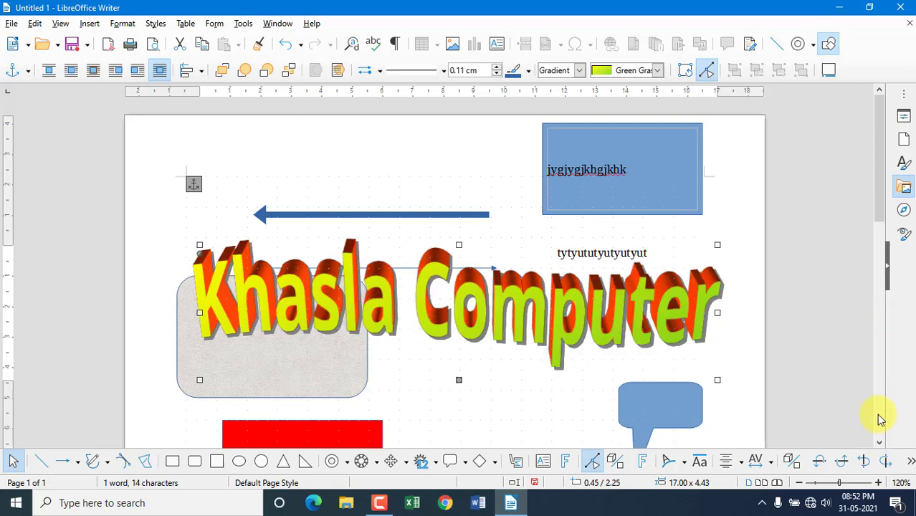
click(910, 460)
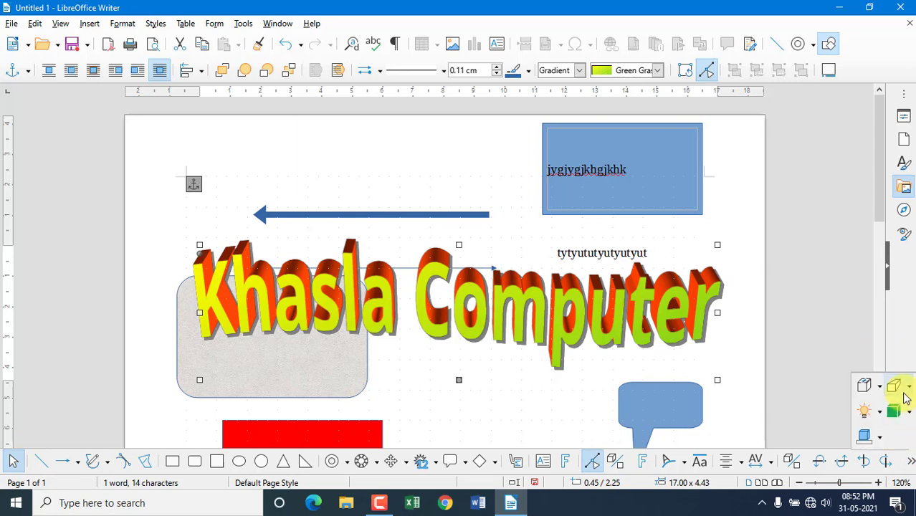